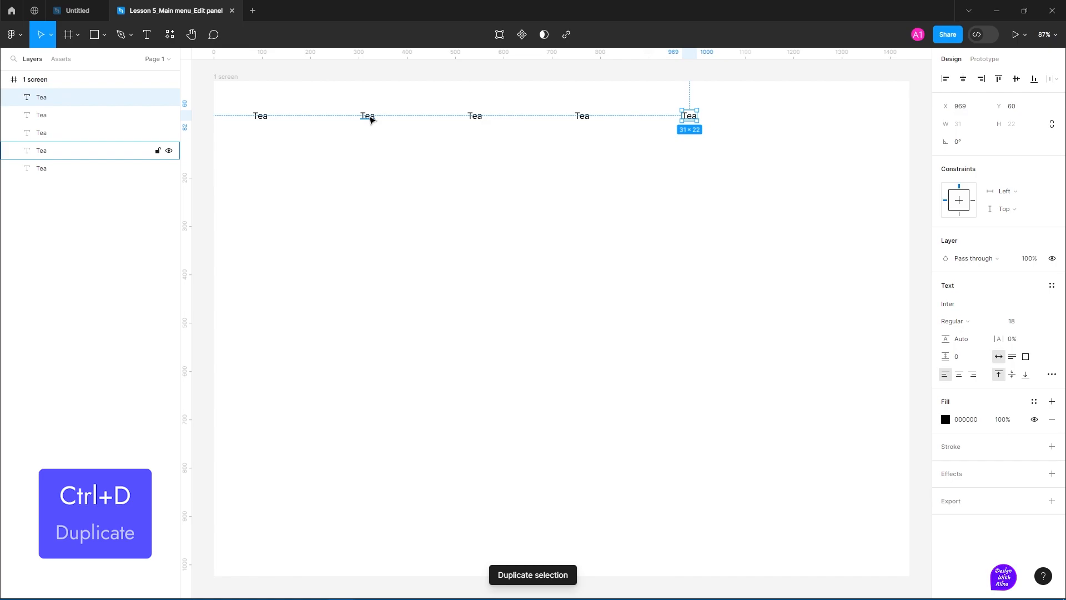
Duplicate the Tea label once more and change the second and third labels to "Teaware" and "Gifts card"
{"action": "key", "text": "ctrl+d"}
{"action": "left_click", "coordinate": [368, 117]}
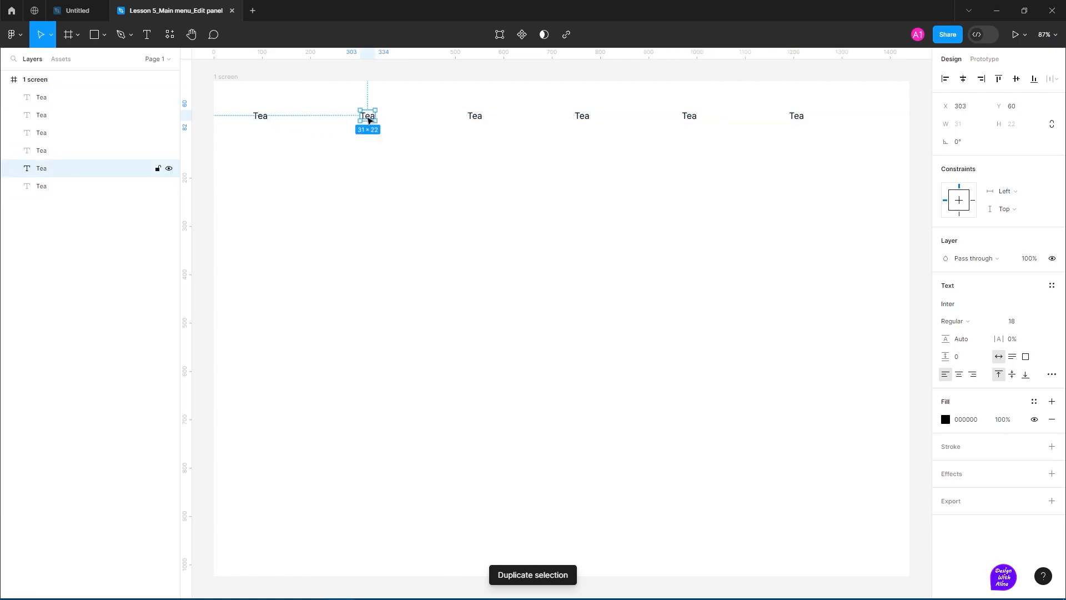
{"action": "type", "text": "ware"}
{"action": "key", "text": "Escape"}
{"action": "double_click", "coordinate": [475, 116]}
{"action": "type", "text": "Gifts card"}
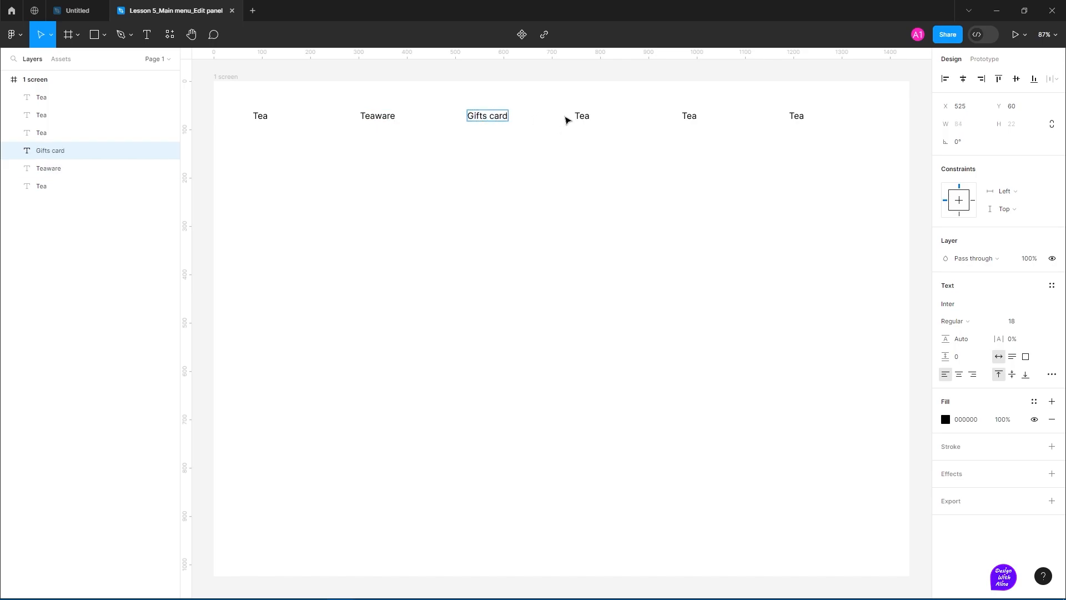
Change the fourth and fifth labels to "Sale" and "Contact" and delete the surplus Tea label at the row's end
{"action": "double_click", "coordinate": [582, 116]}
{"action": "type", "text": "Sale"}
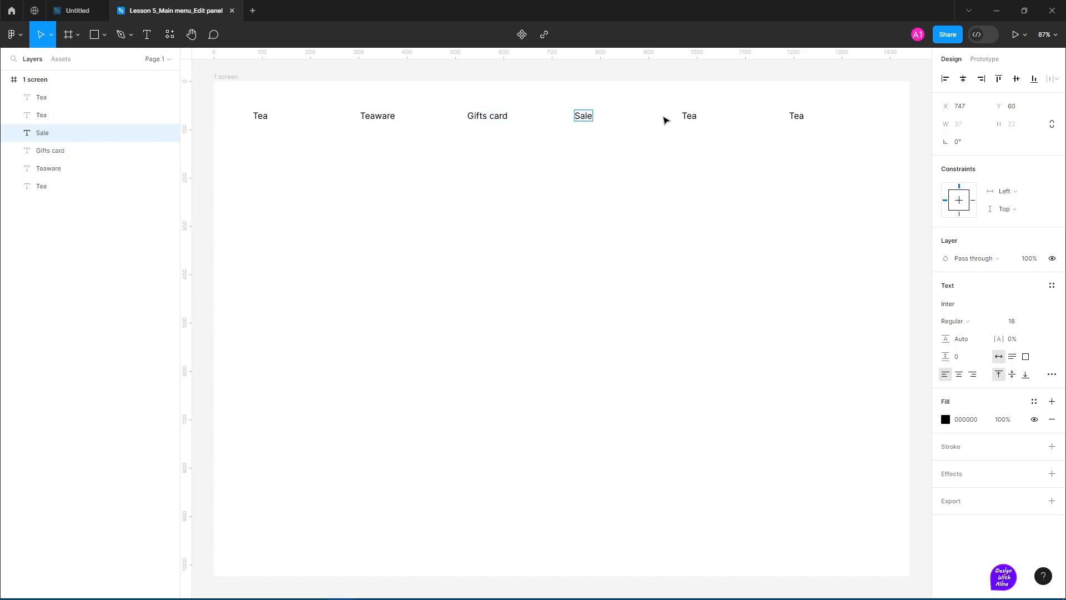
{"action": "double_click", "coordinate": [689, 117]}
{"action": "type", "text": "Contact"}
{"action": "left_click", "coordinate": [798, 117]}
{"action": "key", "text": "Delete"}
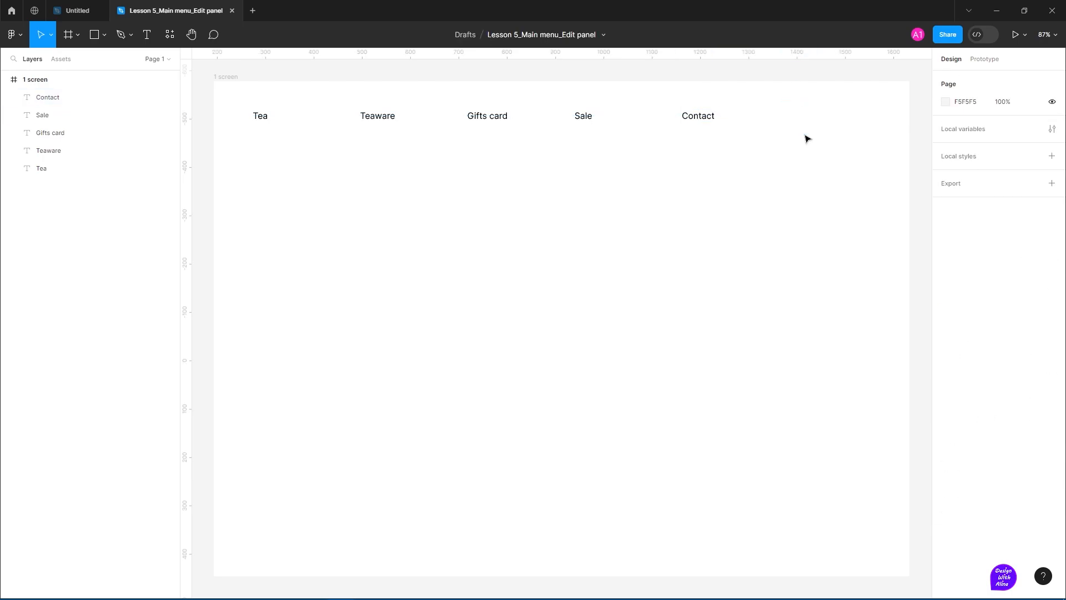
Combine the Tea, Teaware, Gifts card and Sale labels in a horizontal auto layout with a 46 gap between items
{"action": "left_click_drag", "start_coordinate": [248, 109], "coordinate": [577, 143]}
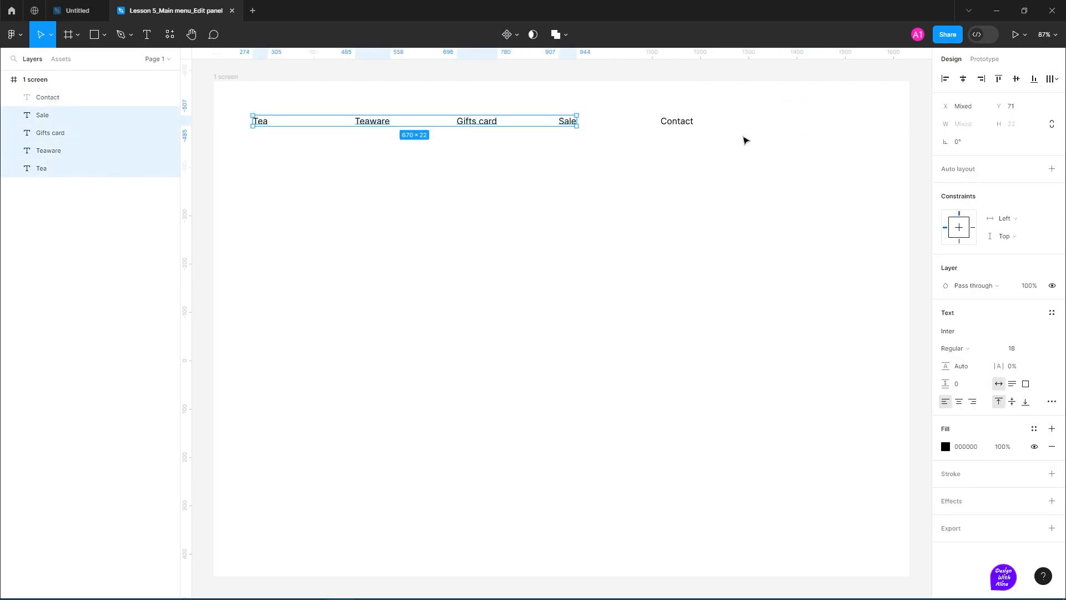
{"action": "left_click", "coordinate": [1052, 169]}
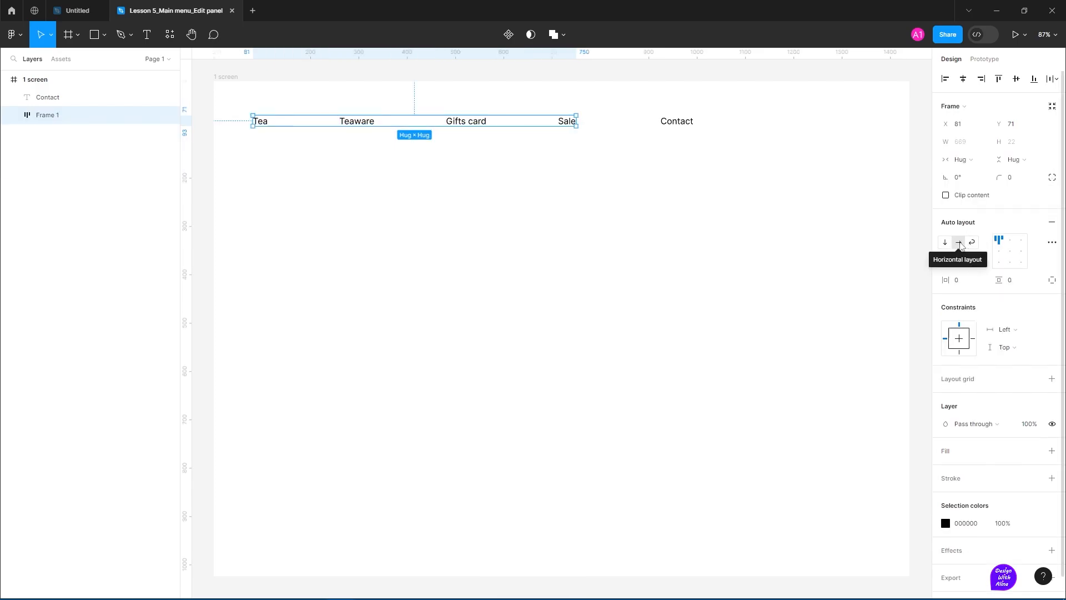
{"action": "left_click", "coordinate": [961, 260]}
{"action": "type", "text": "4"}
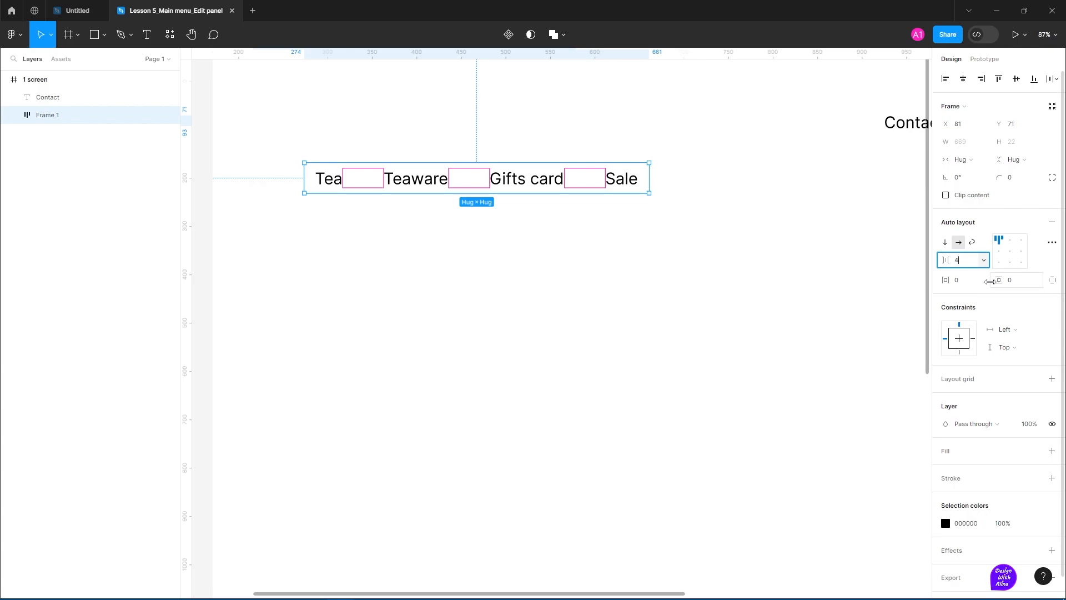
{"action": "type", "text": "6"}
{"action": "key", "text": "Return"}
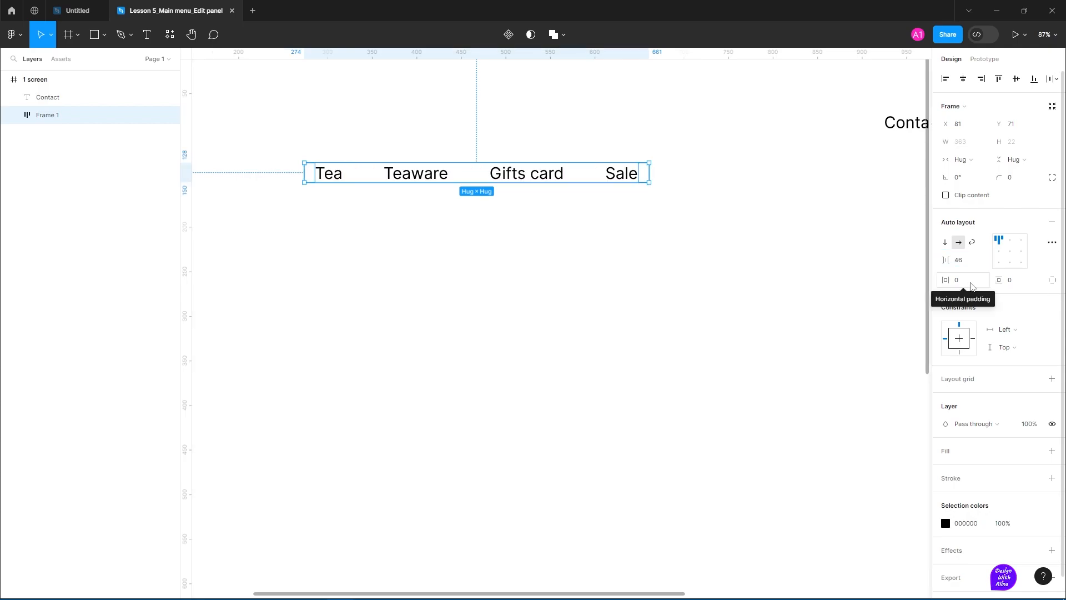
Set the four-item menu frame's horizontal padding to 12 and vertical padding to 6
{"action": "left_click", "coordinate": [959, 280]}
{"action": "type", "text": "12"}
{"action": "key", "text": "Return"}
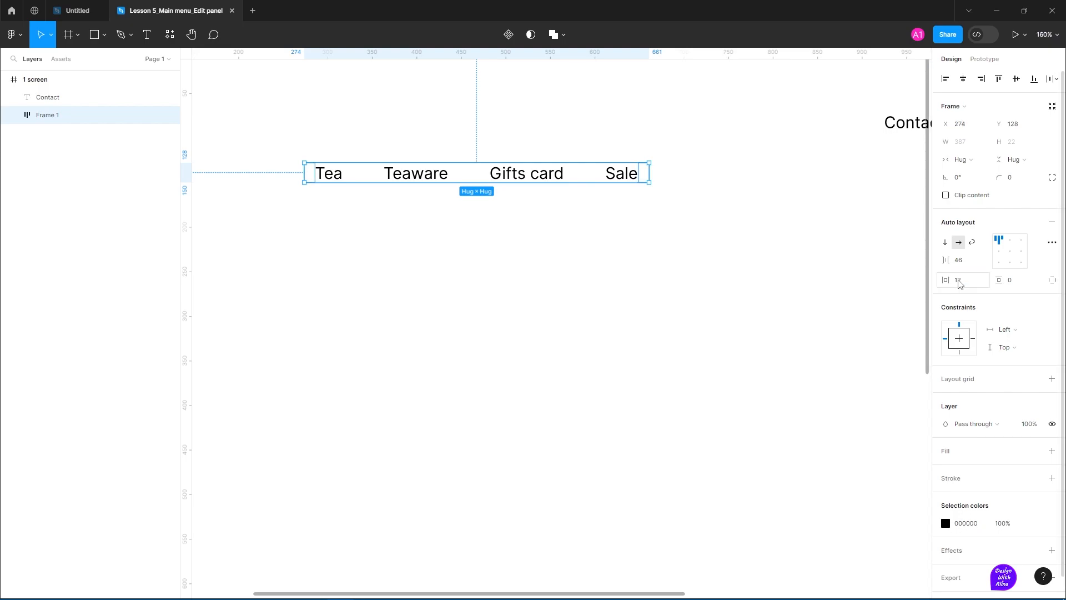
{"action": "left_click", "coordinate": [1011, 281]}
{"action": "type", "text": "6"}
{"action": "key", "text": "Return"}
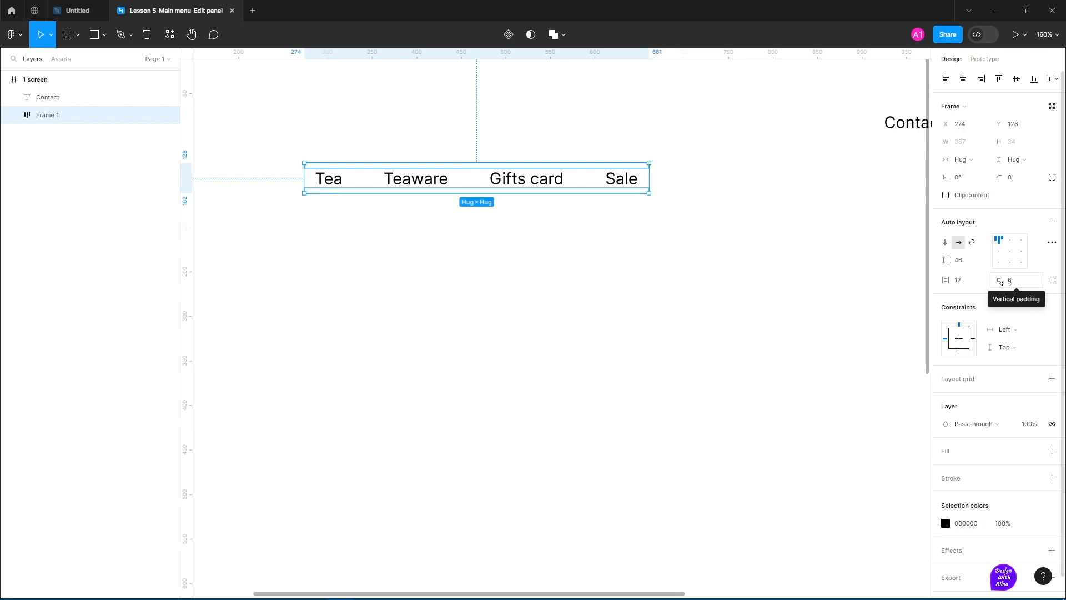
Move the four-item menu frame horizontally so it sits 50 px from the screen frame's left edge
{"action": "scroll", "coordinate": [530, 258], "scroll_direction": "down", "scroll_amount": 2}
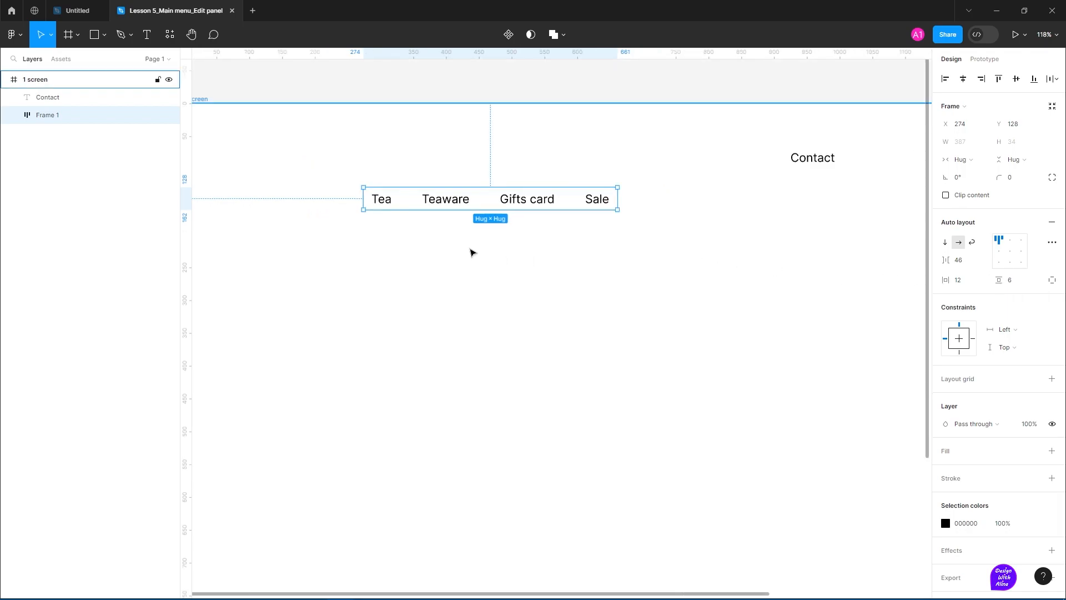
{"action": "scroll", "coordinate": [472, 255], "scroll_direction": "down", "scroll_amount": 2}
{"action": "key", "text": "alt"}
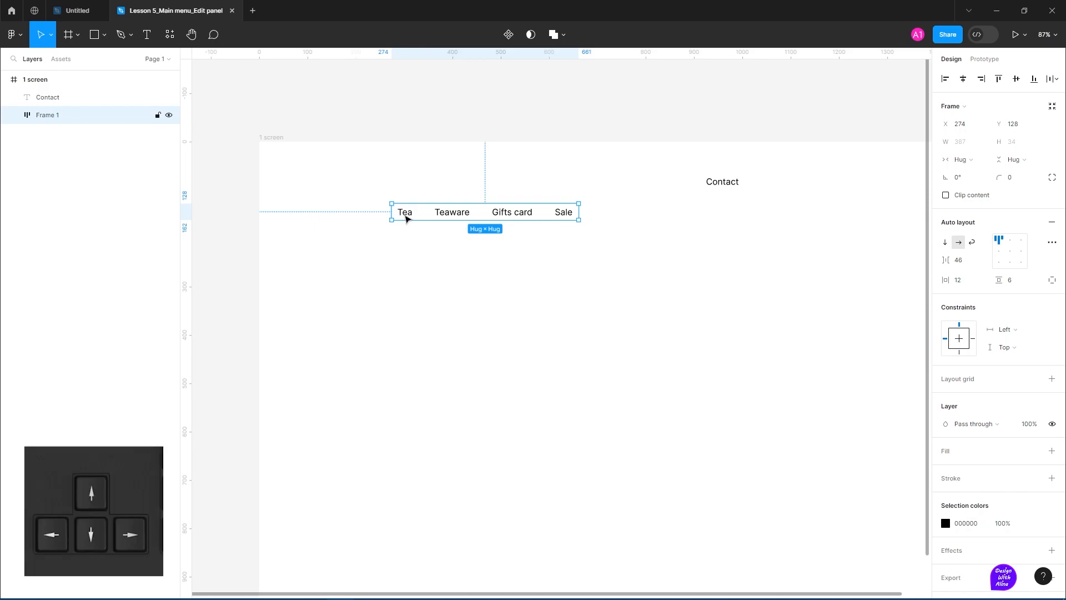
{"action": "left_click_drag", "start_coordinate": [405, 218], "coordinate": [303, 218]}
{"action": "key", "text": "alt"}
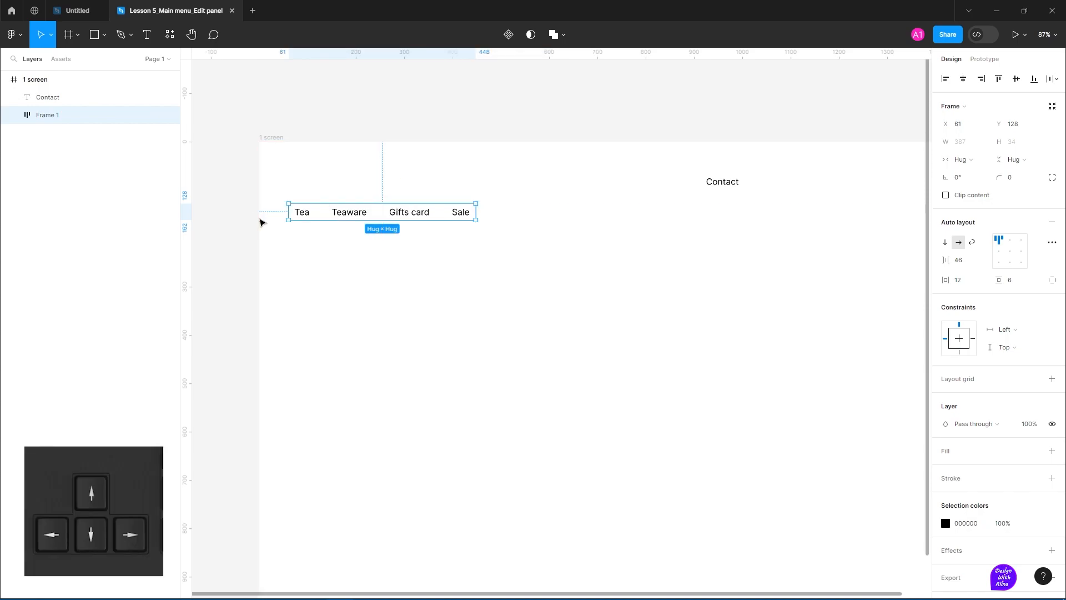
{"action": "key", "text": "shift+Left"}
{"action": "key", "text": "Left"}
{"action": "key", "text": "alt"}
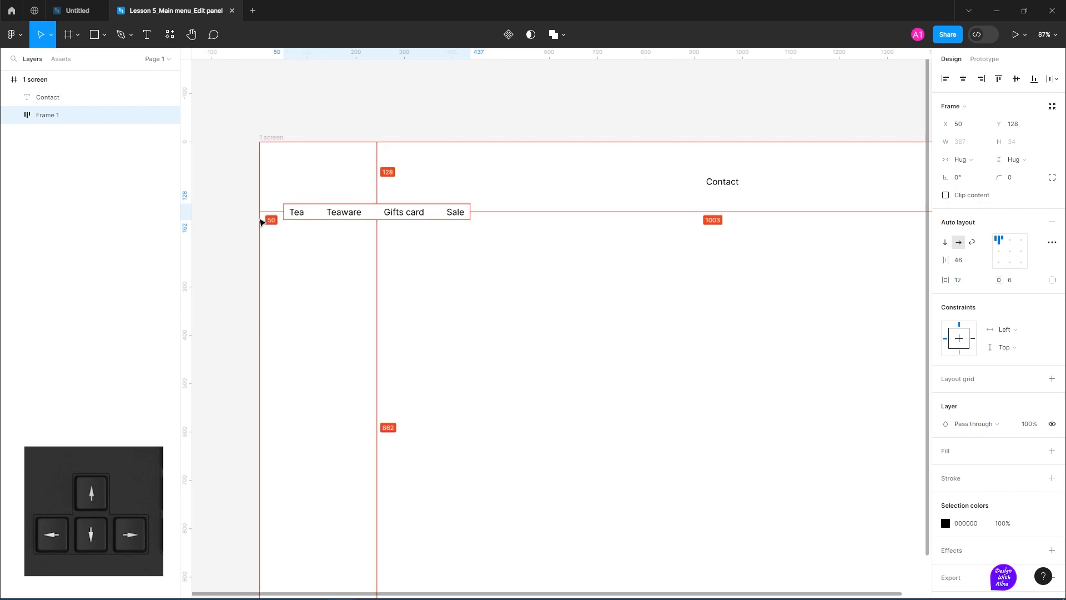
Run the Iconify plugin on the 1 screen frame and search its icons for "basket"
{"action": "right_click", "coordinate": [541, 244]}
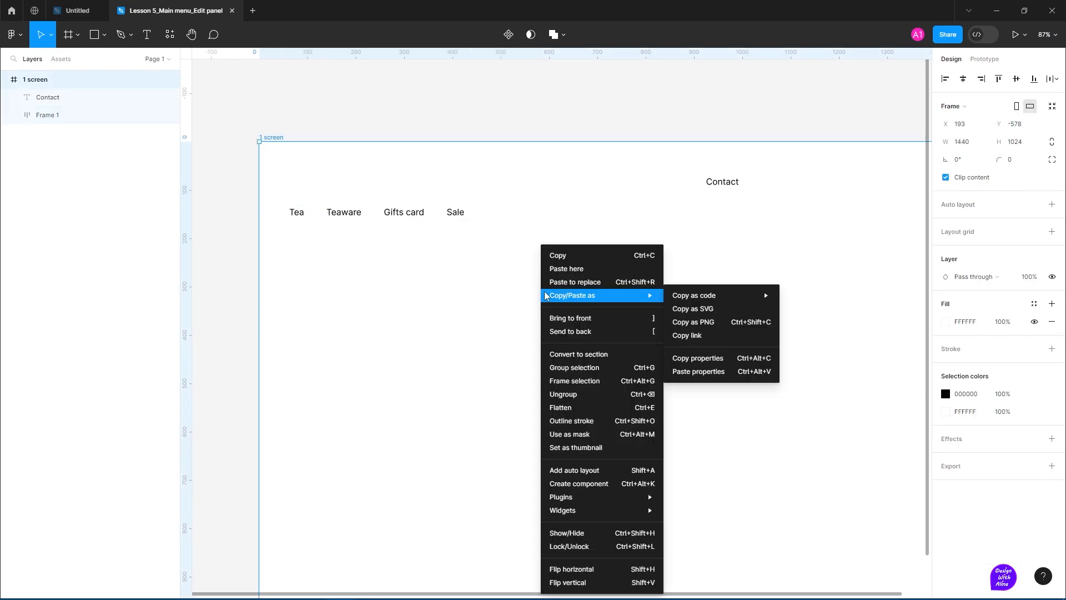
{"action": "mouse_move", "coordinate": [597, 500]}
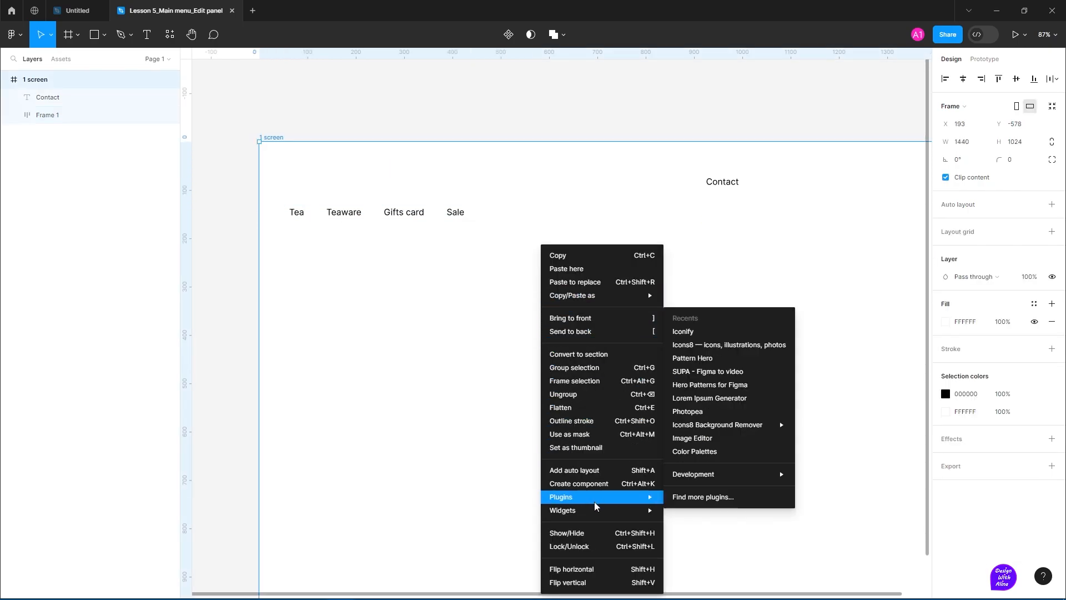
{"action": "left_click", "coordinate": [684, 332]}
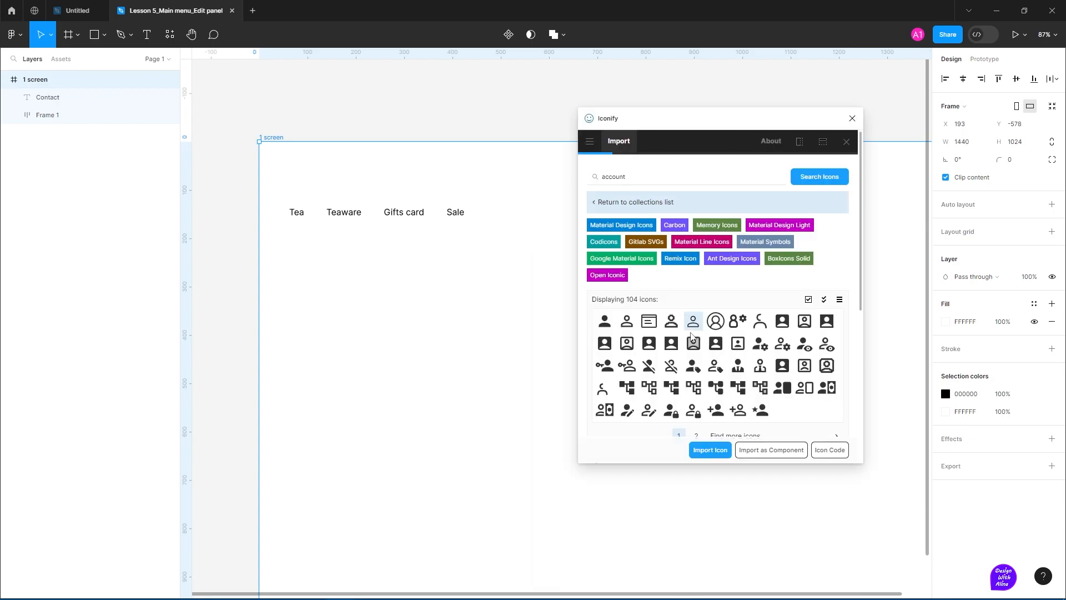
{"action": "left_click_drag", "start_coordinate": [627, 178], "coordinate": [594, 175]}
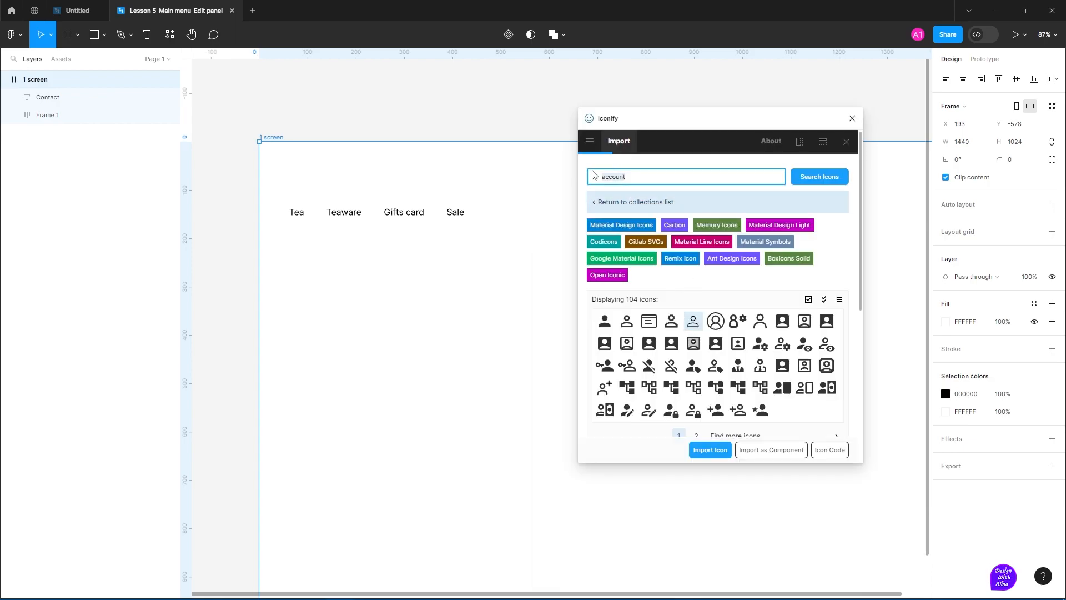
{"action": "type", "text": "basket"}
{"action": "key", "text": "Return"}
Import the simple-line-icons:basket cart icon with a height of 24 into the 1 screen frame
{"action": "scroll", "coordinate": [769, 221], "scroll_direction": "down", "scroll_amount": 2}
{"action": "scroll", "coordinate": [769, 221], "scroll_direction": "down", "scroll_amount": 1}
{"action": "left_click", "coordinate": [628, 359]}
{"action": "left_click", "coordinate": [815, 378]}
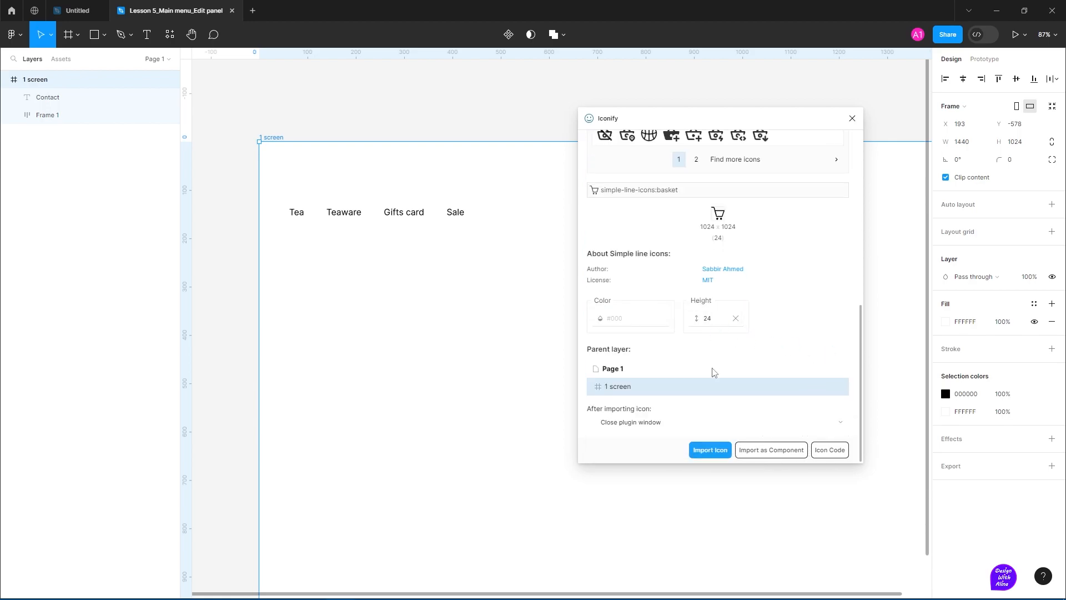
{"action": "left_click", "coordinate": [712, 449]}
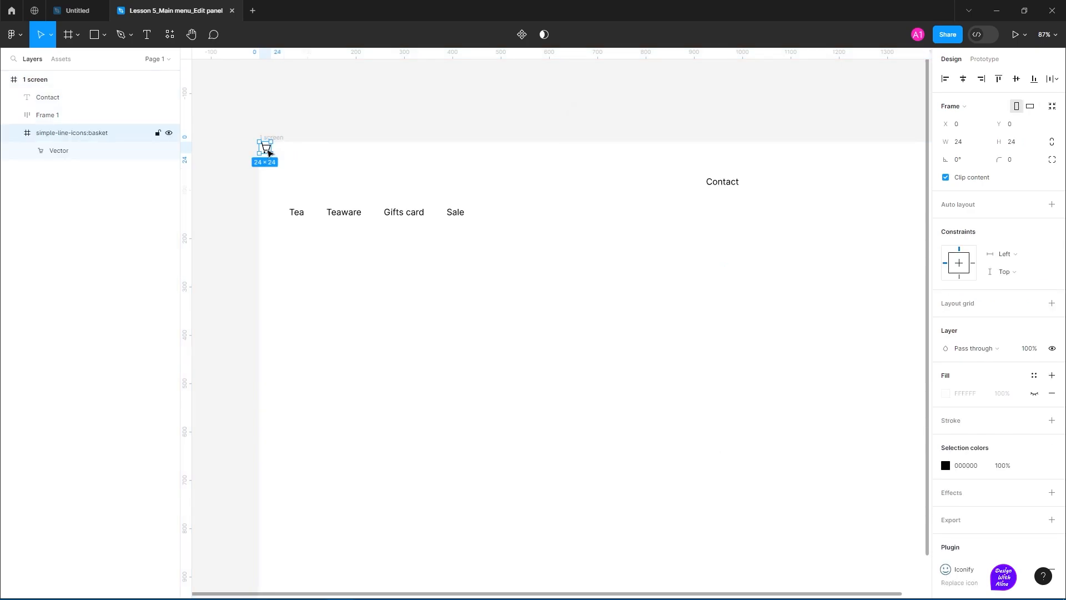
Place the cart icon just after the Contact label and wrap both in a horizontal auto layout aligned top right
{"action": "left_click_drag", "start_coordinate": [269, 153], "coordinate": [754, 189]}
{"action": "left_click_drag", "start_coordinate": [696, 166], "coordinate": [778, 203]}
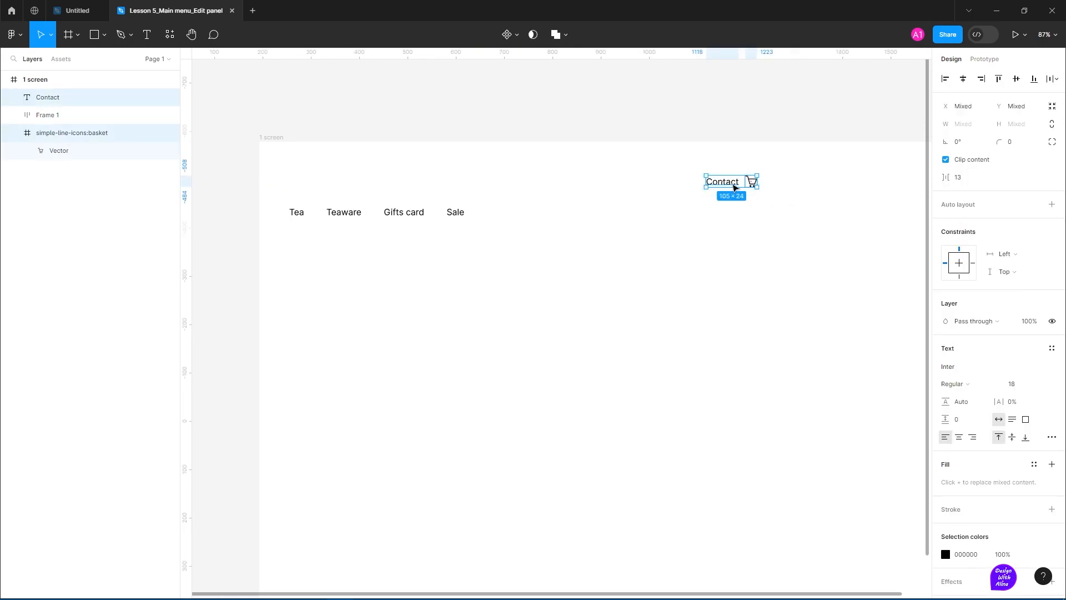
{"action": "left_click", "coordinate": [1052, 205]}
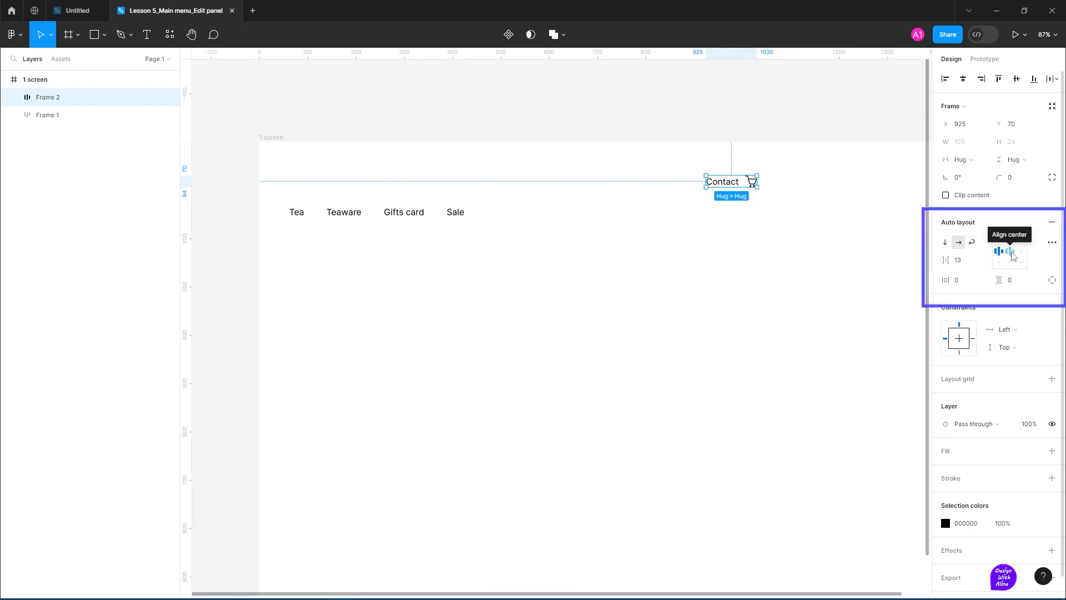
{"action": "left_click", "coordinate": [1022, 239]}
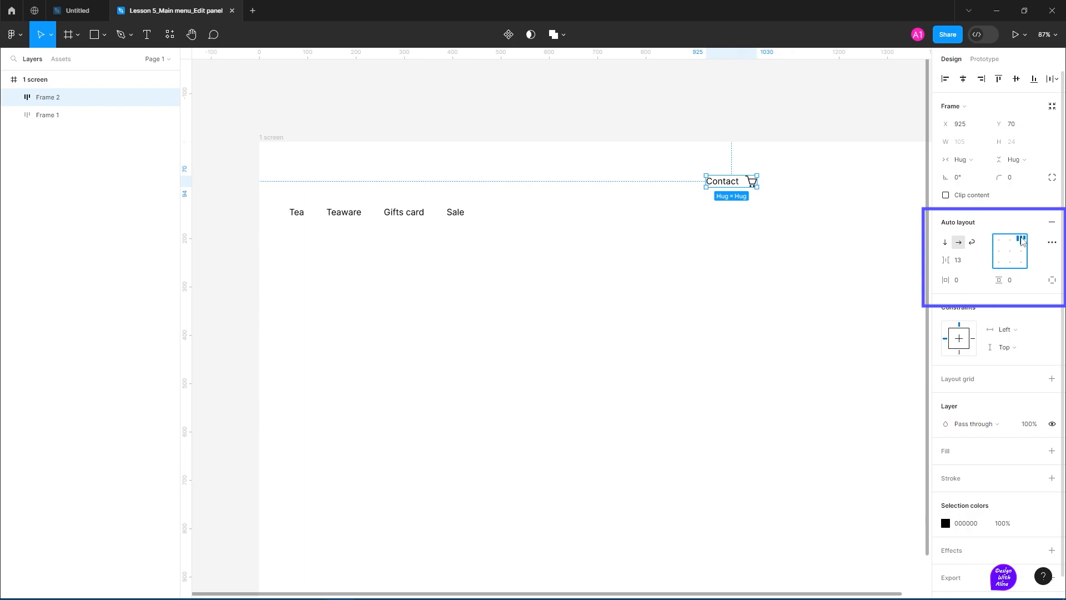
Set the Contact and cart frame's item gap to 46, horizontal padding to 12 and vertical padding to 6
{"action": "left_click", "coordinate": [957, 260]}
{"action": "type", "text": "46"}
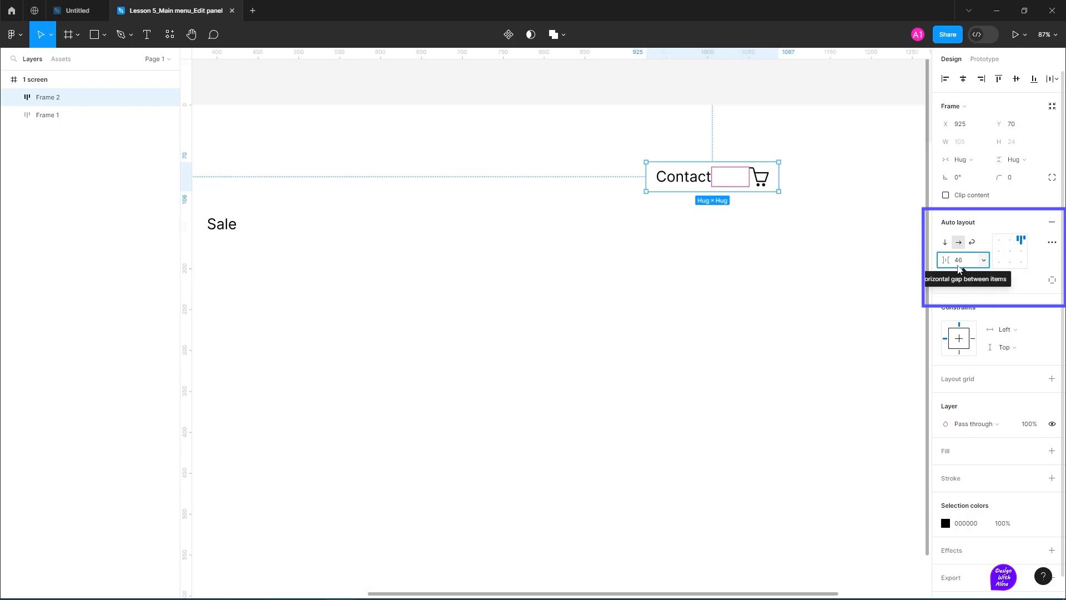
{"action": "left_click", "coordinate": [957, 280]}
{"action": "type", "text": "12"}
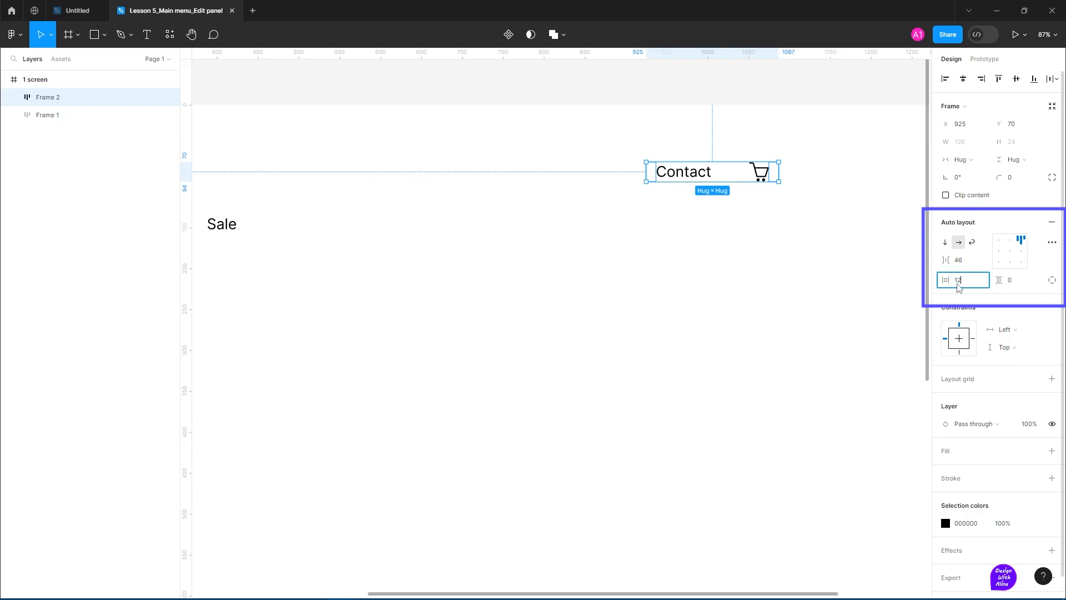
{"action": "left_click", "coordinate": [1002, 280]}
{"action": "type", "text": "6"}
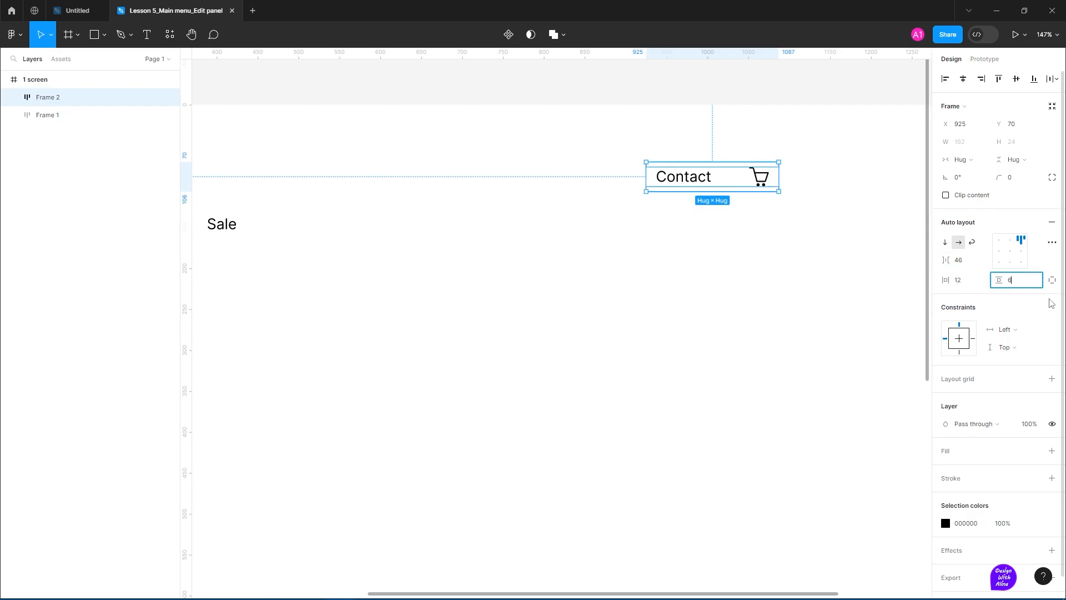
{"action": "key", "text": "Return"}
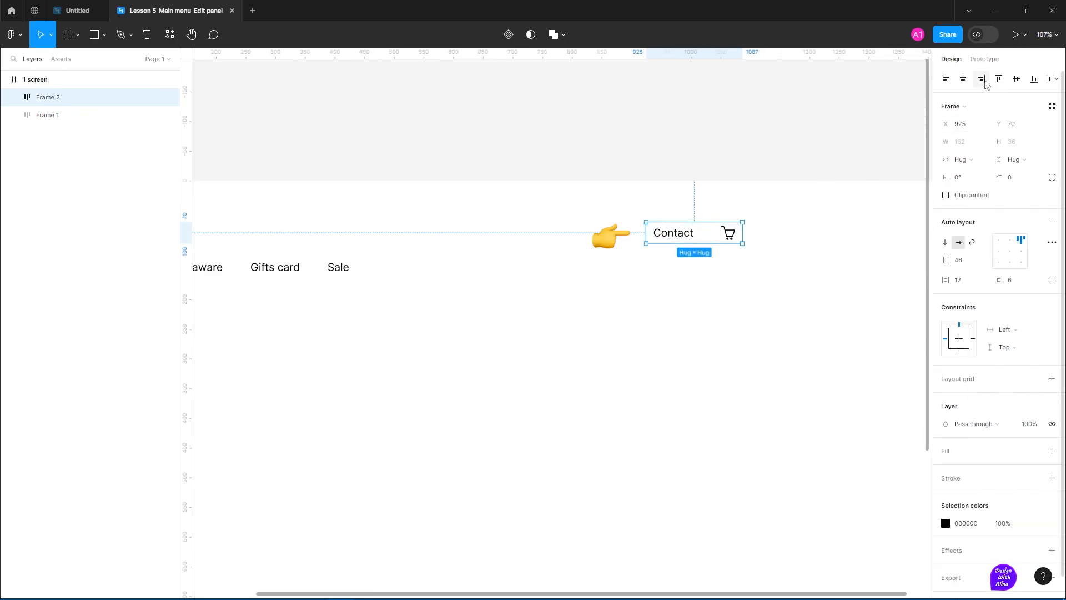
Align the Contact and cart frame to the screen frame's right edge and nudge it inward to leave a 50 px margin
{"action": "left_click", "coordinate": [983, 81]}
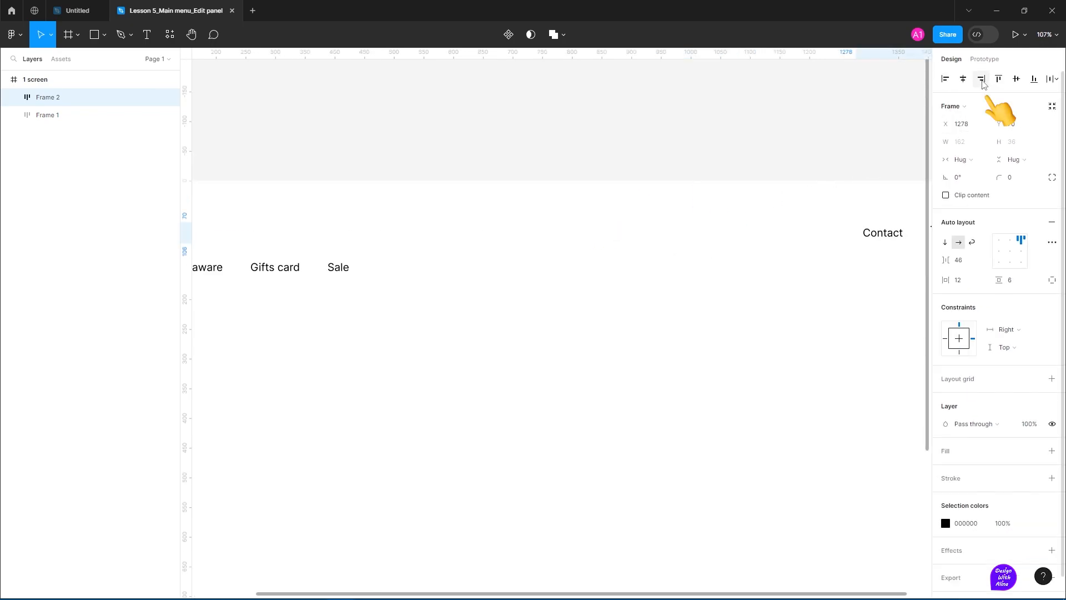
{"action": "left_click_drag", "start_coordinate": [849, 312], "coordinate": [625, 315]}
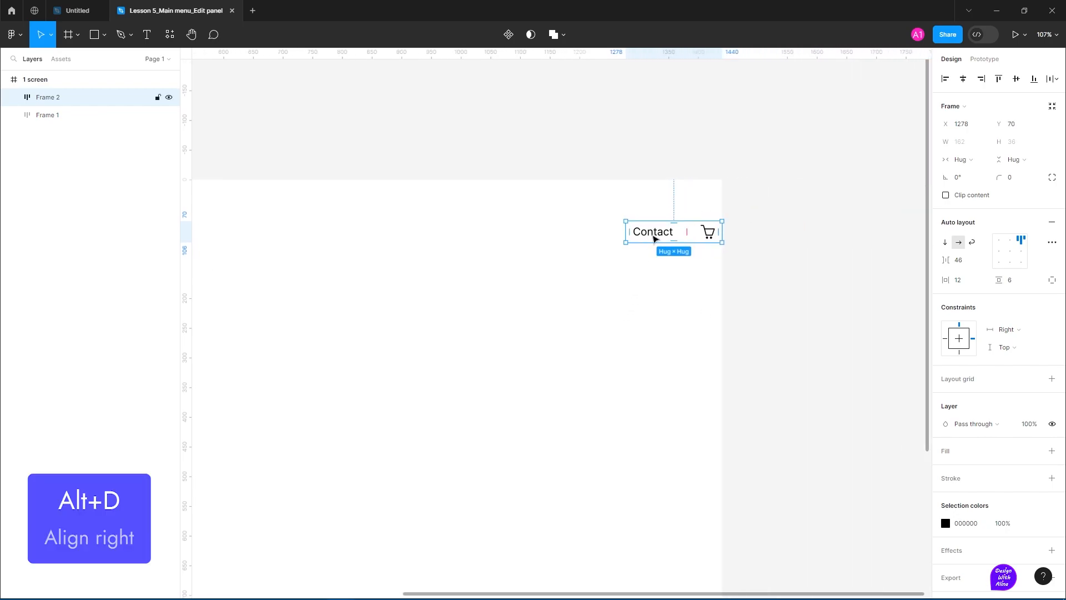
{"action": "key", "text": "shift+Left"}
{"action": "key", "text": "alt"}
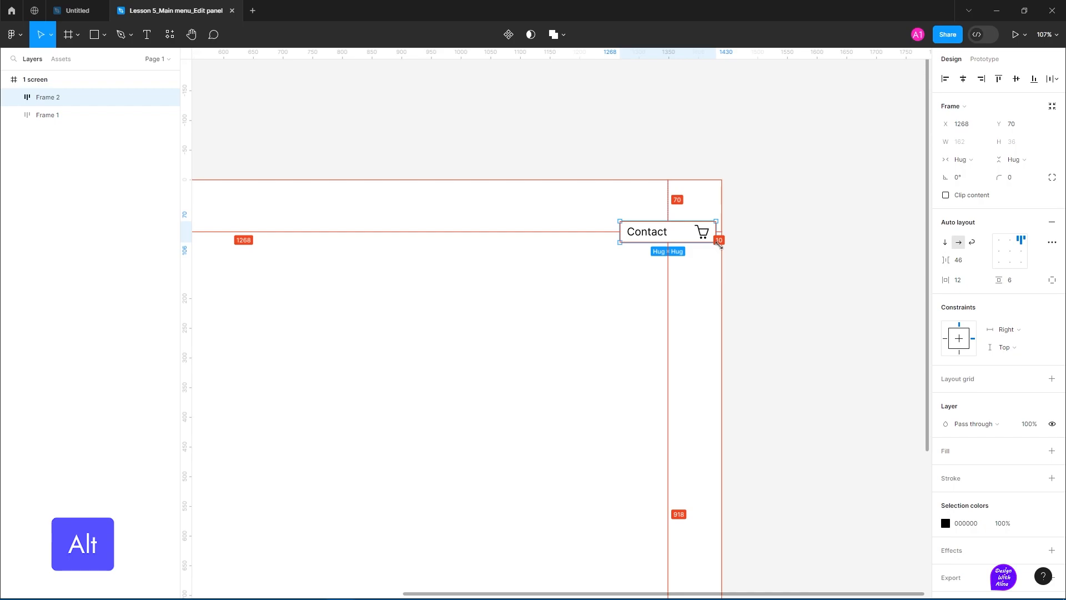
{"action": "key", "text": "shift+Left"}
{"action": "key", "text": "shift+Left"}
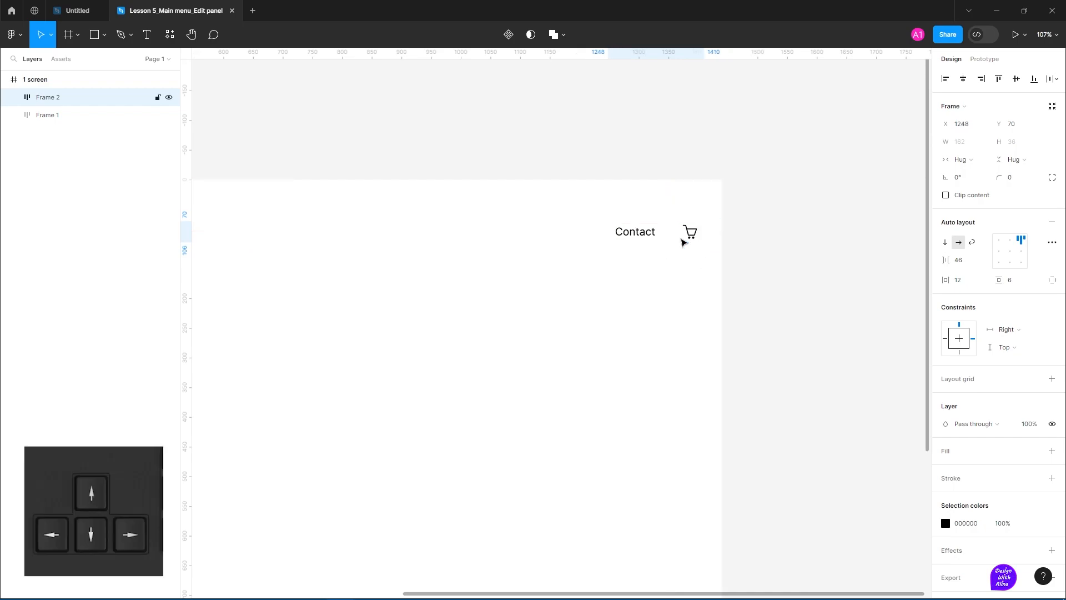
{"action": "key", "text": "shift+Left"}
{"action": "key", "text": "alt"}
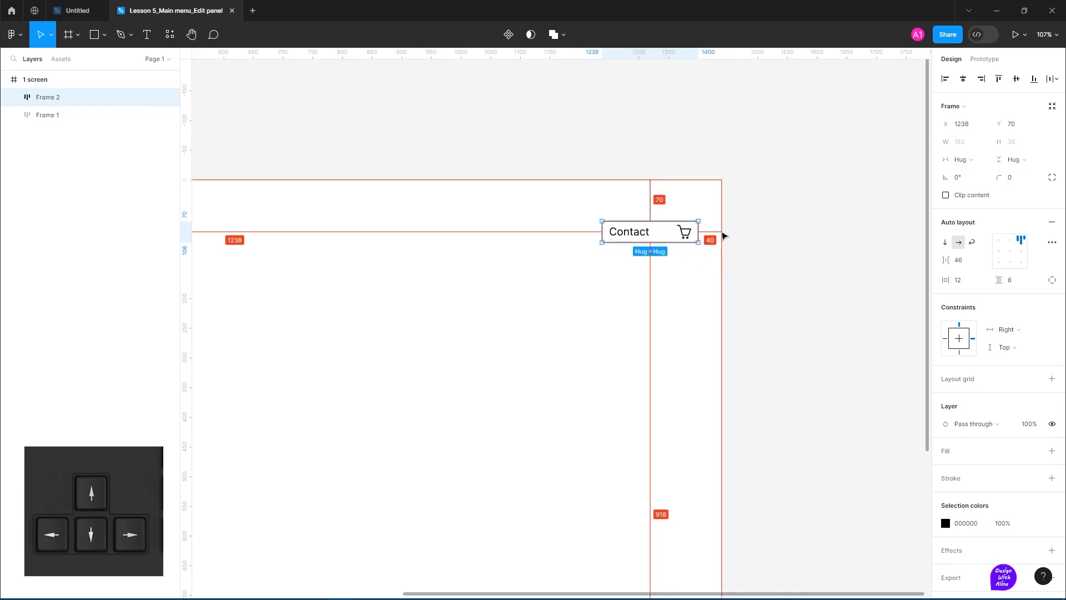
{"action": "key", "text": "shift+Left"}
{"action": "key", "text": "alt"}
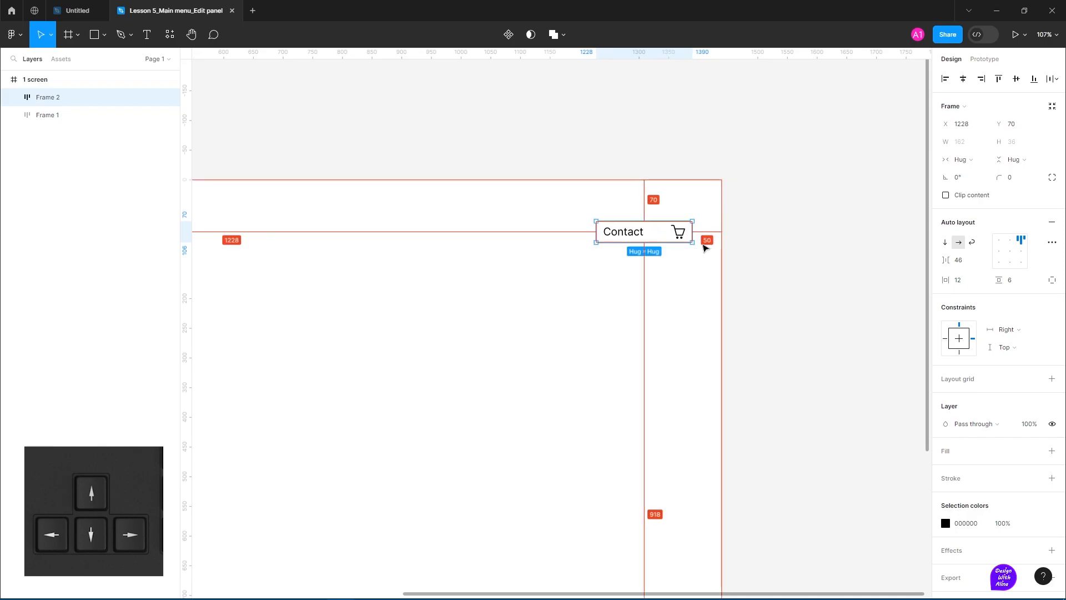
{"action": "key", "text": "shift"}
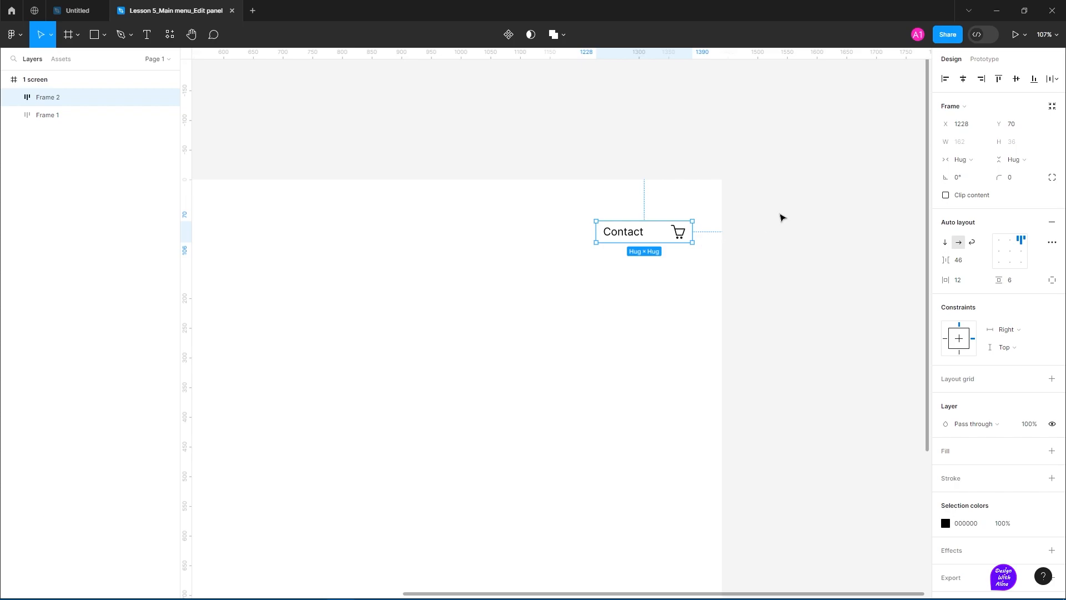
{"action": "key", "text": "shift"}
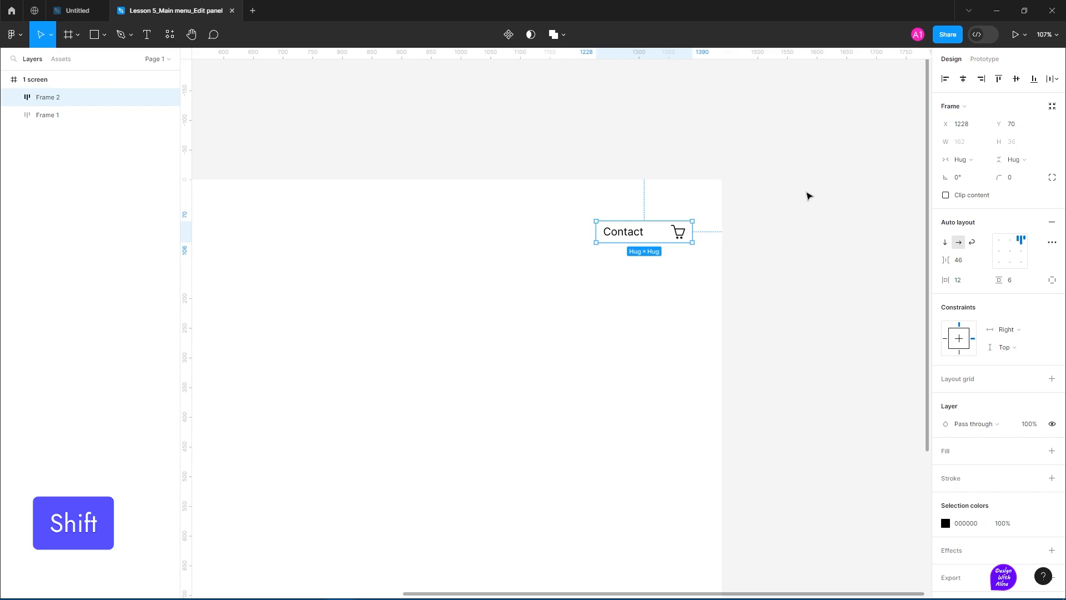
{"action": "key", "text": "shift+Right"}
{"action": "key", "text": "shift+Right"}
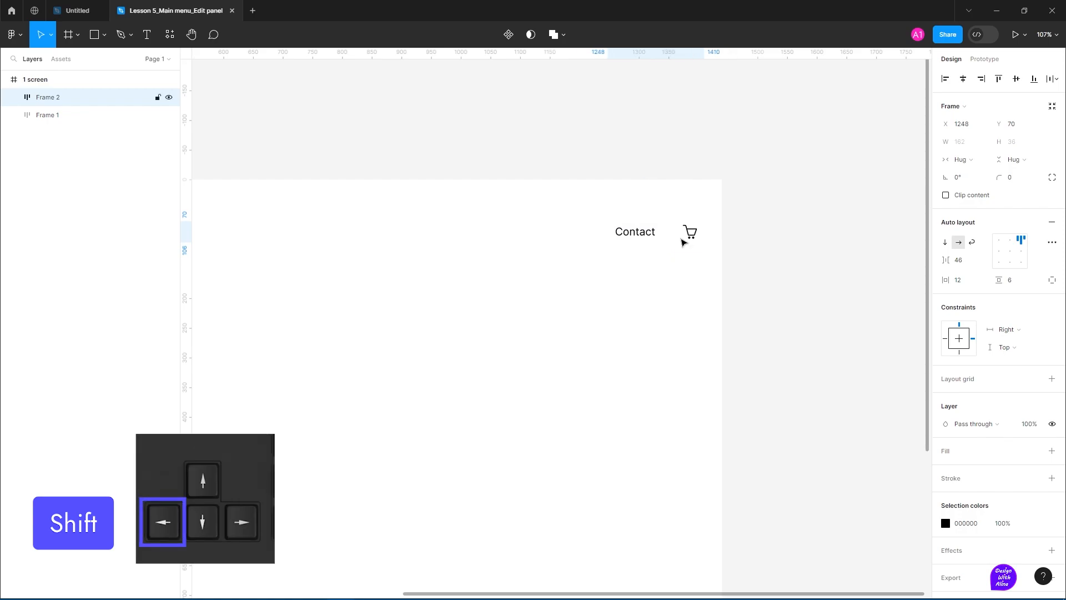
{"action": "key", "text": "shift+Left"}
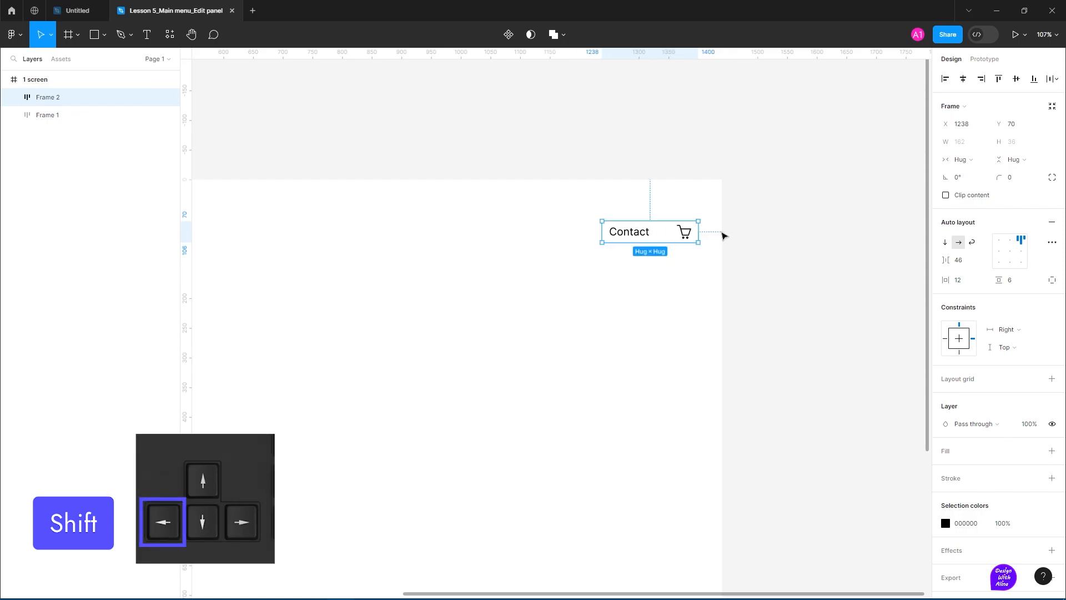
{"action": "key", "text": "shift+Left"}
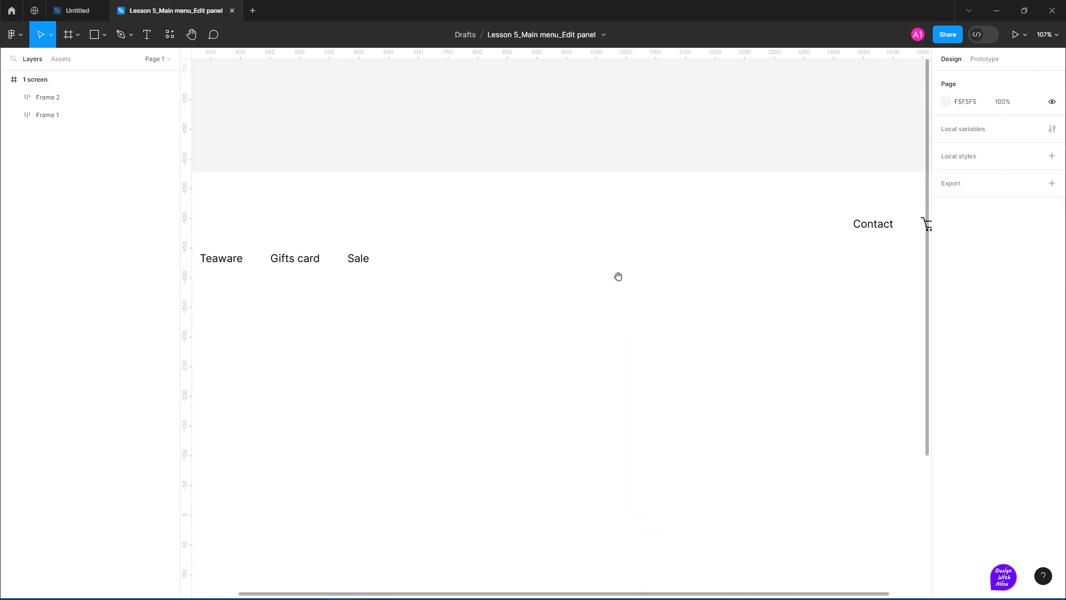
Add the text "Tea" in the header area between the menu items and the Contact label
{"action": "key", "text": "t"}
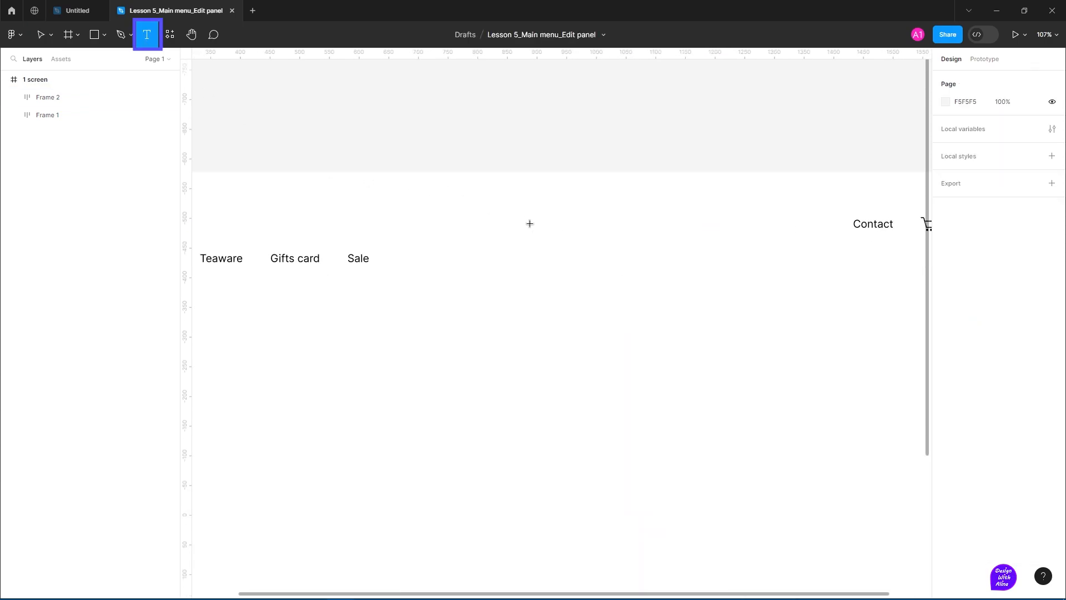
{"action": "left_click", "coordinate": [547, 228]}
{"action": "type", "text": "Tea"}
{"action": "key", "text": "Escape"}
Set the new Tea logo text to Imperial Script at size 62 and center it horizontally on the screen frame
{"action": "left_click", "coordinate": [988, 305]}
{"action": "type", "text": "imperial"}
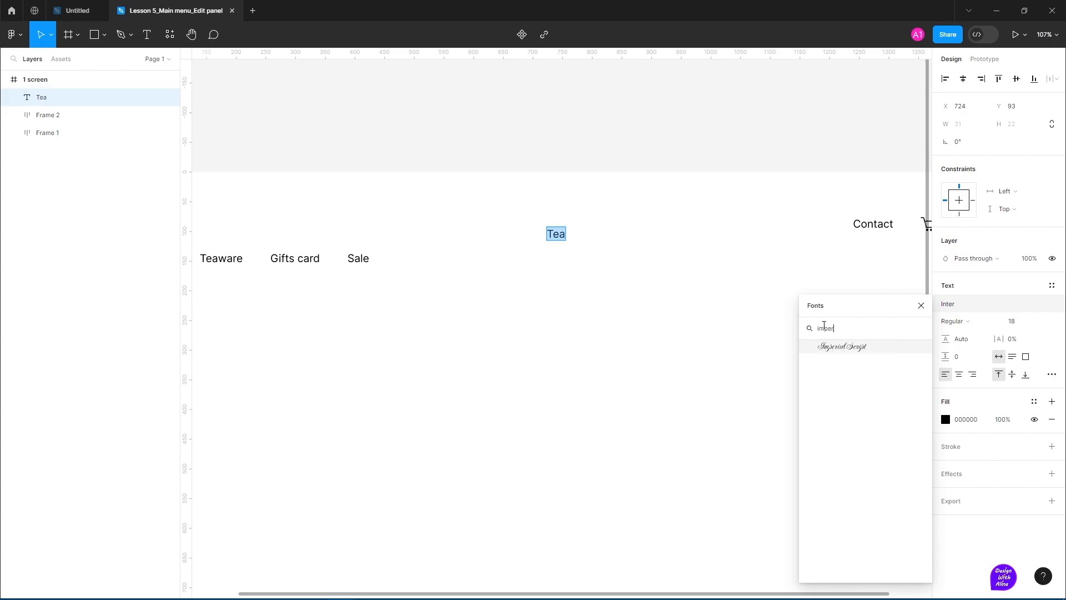
{"action": "left_click", "coordinate": [842, 347]}
{"action": "left_click", "coordinate": [1016, 324]}
{"action": "type", "text": "62"}
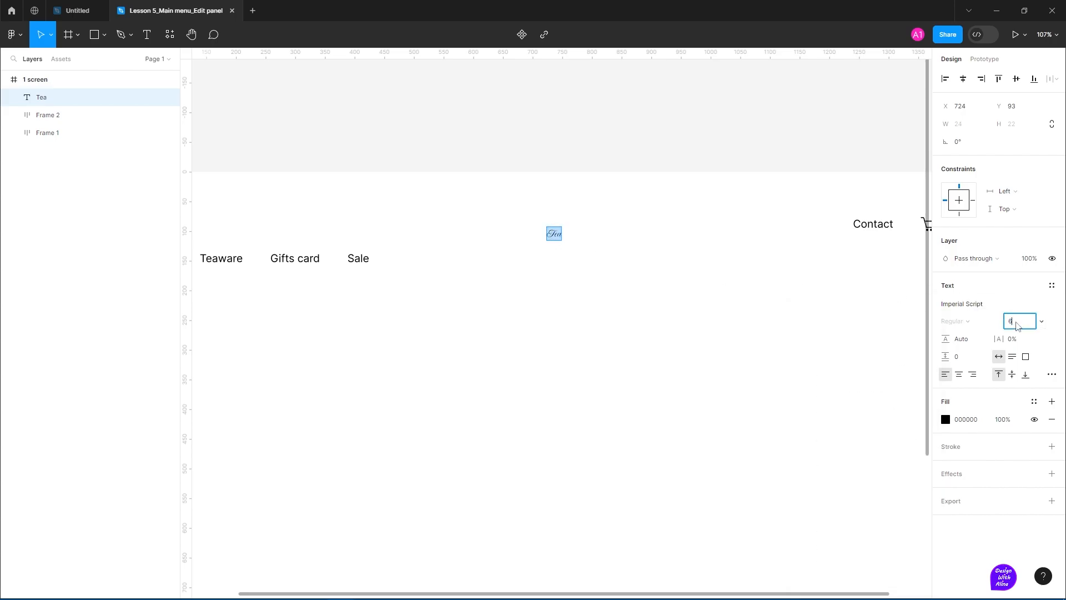
{"action": "key", "text": "Return"}
{"action": "left_click", "coordinate": [630, 261]}
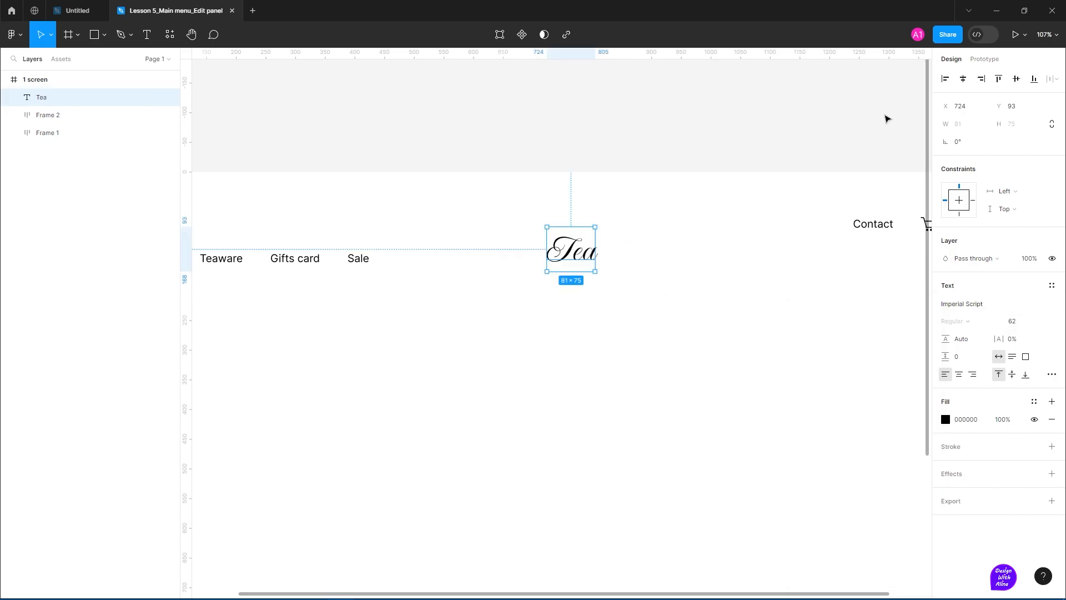
{"action": "left_click", "coordinate": [963, 81]}
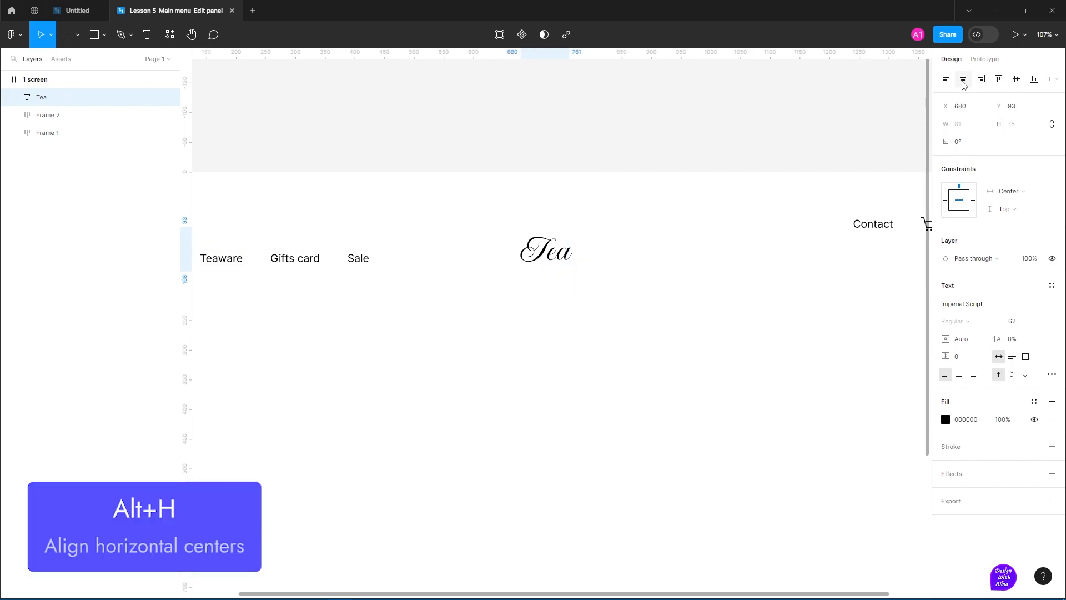
Align the vertical centers of the menu items frame, the Tea logo and the Contact and cart frame
{"action": "scroll", "coordinate": [586, 300], "scroll_direction": "down", "scroll_amount": 3}
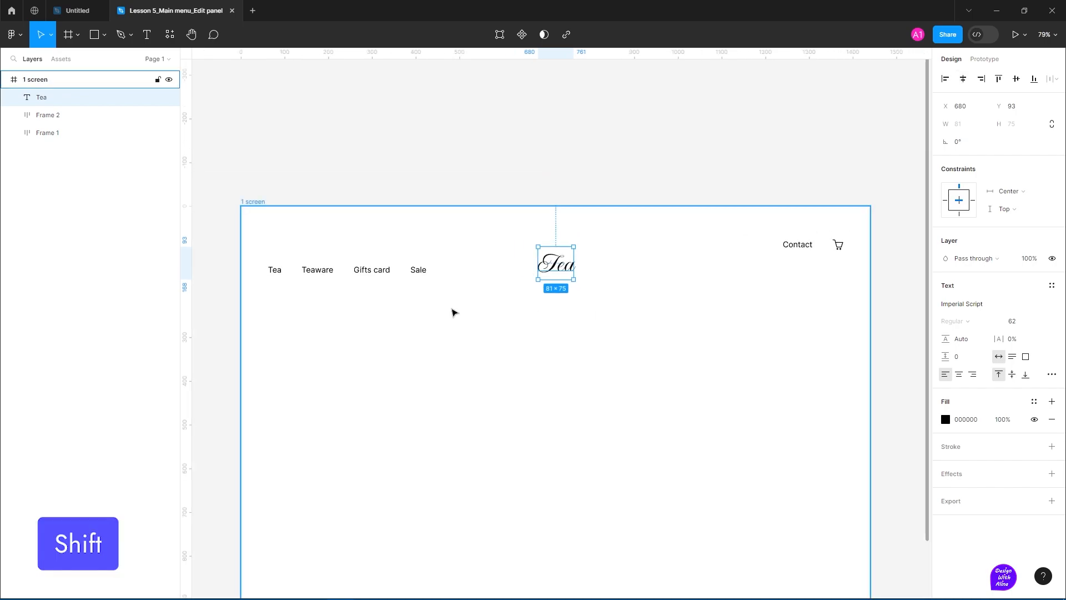
{"action": "left_click", "coordinate": [388, 276]}
{"action": "left_click", "coordinate": [572, 272], "text": "shift"}
{"action": "left_click", "coordinate": [821, 245], "text": "shift"}
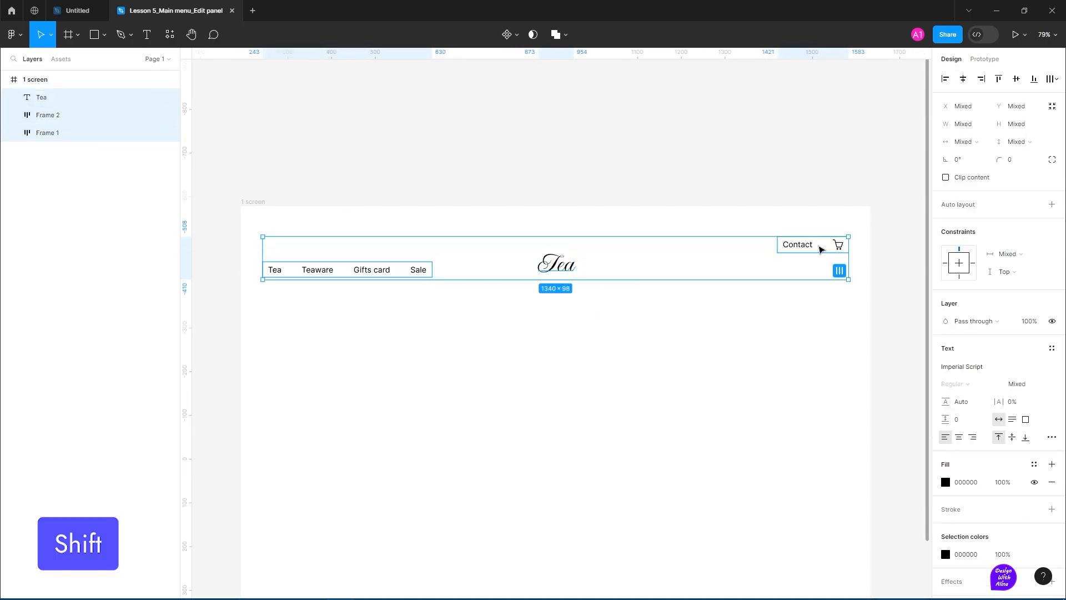
{"action": "left_click", "coordinate": [1017, 80]}
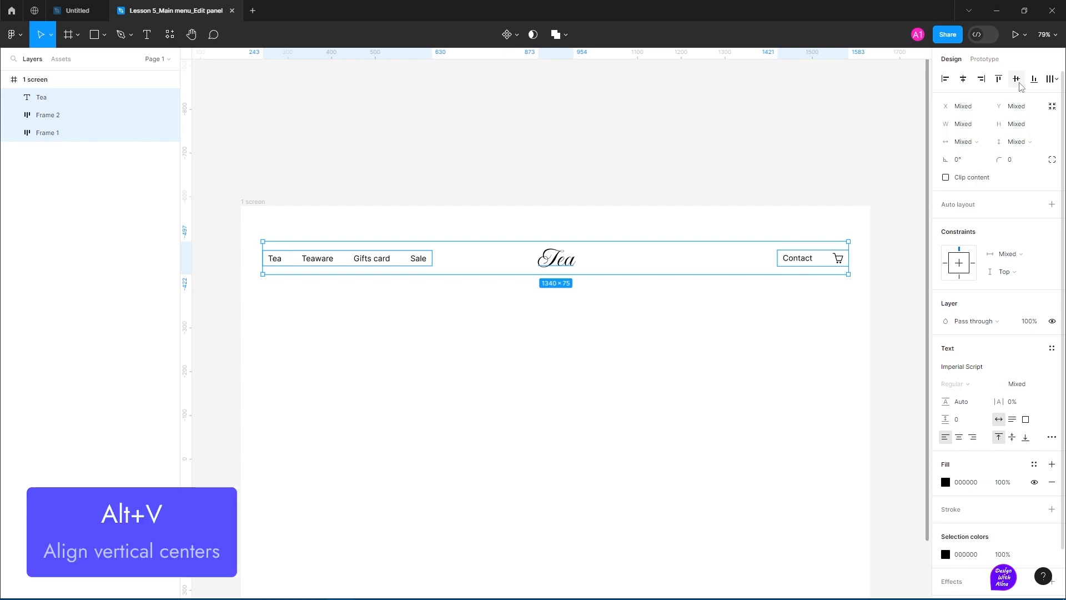
Group the three header parts and move the group up to 20 px below the screen frame's top edge
{"action": "key", "text": "ctrl+g"}
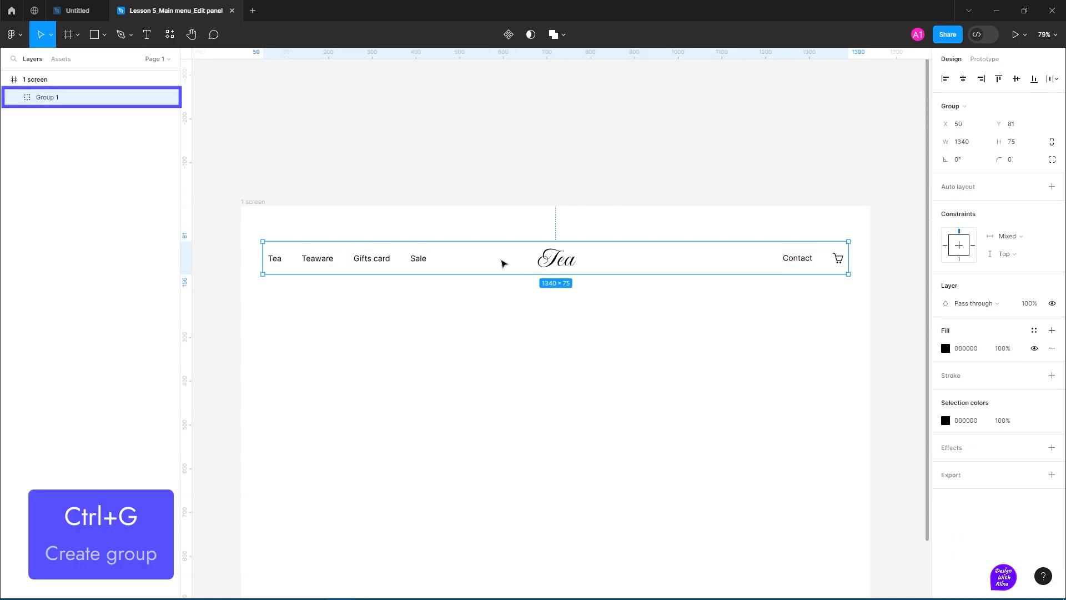
{"action": "left_click_drag", "start_coordinate": [500, 245], "coordinate": [498, 211]}
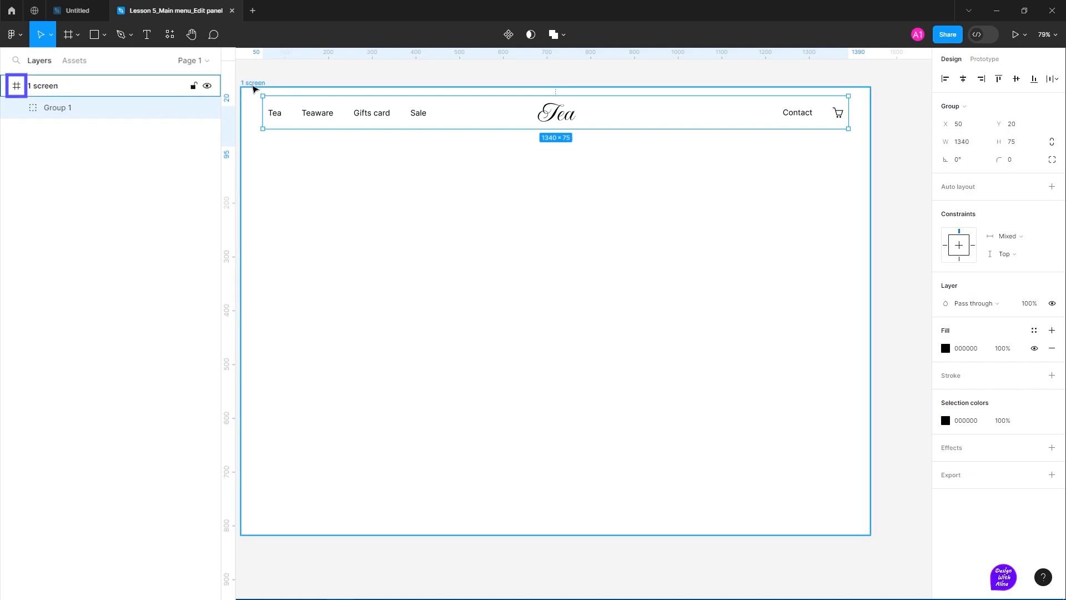
Examine the layer structure of the header group, including the contents of its two nested auto layout frames
{"action": "left_click", "coordinate": [21, 108]}
{"action": "left_click", "coordinate": [6, 87]}
{"action": "left_click", "coordinate": [6, 86]}
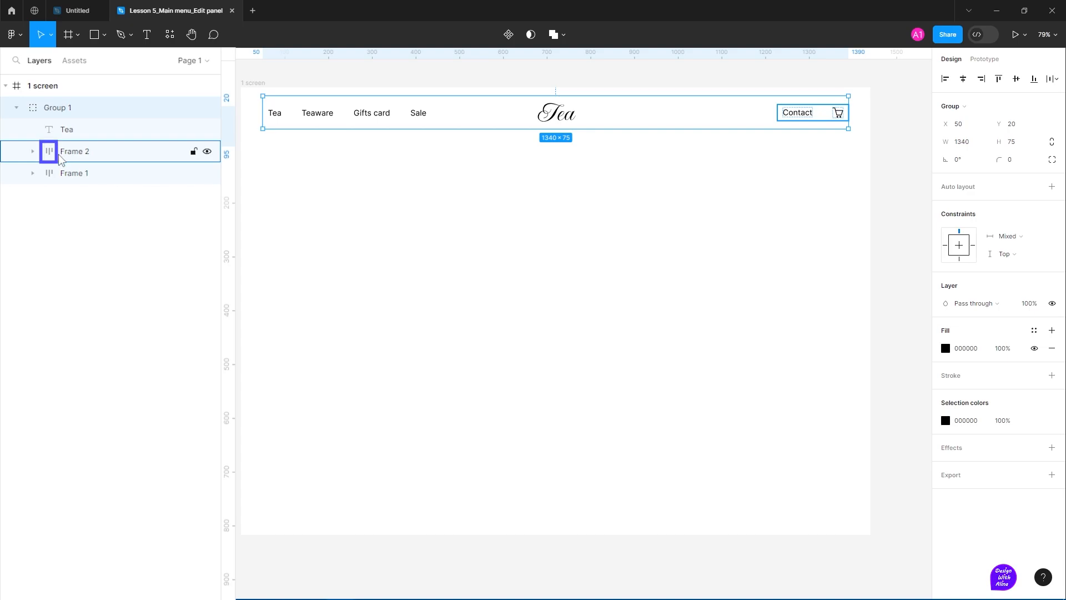
{"action": "left_click", "coordinate": [32, 151]}
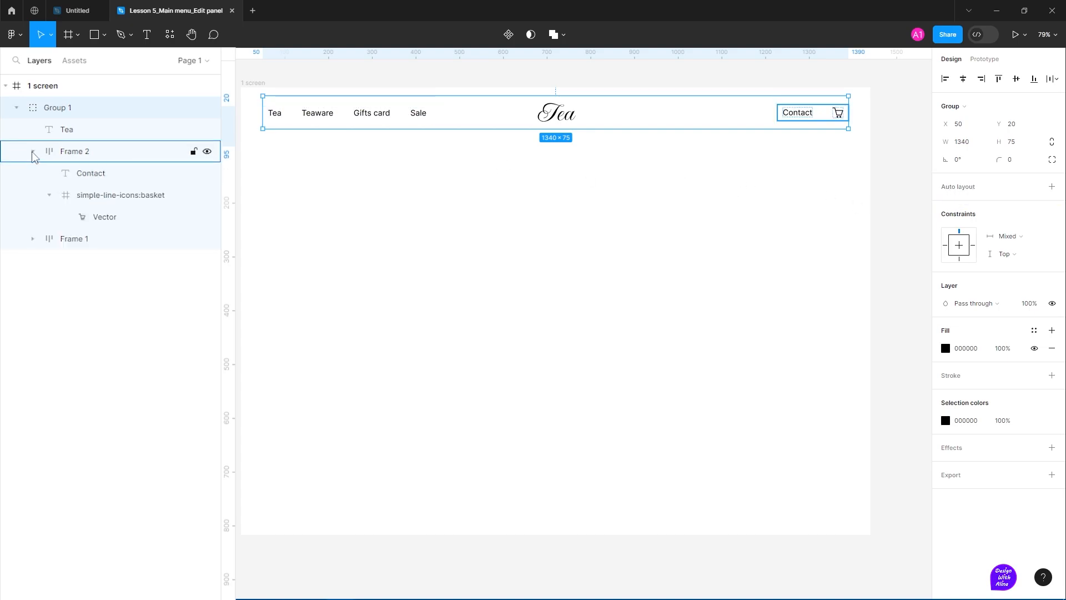
{"action": "left_click", "coordinate": [33, 238]}
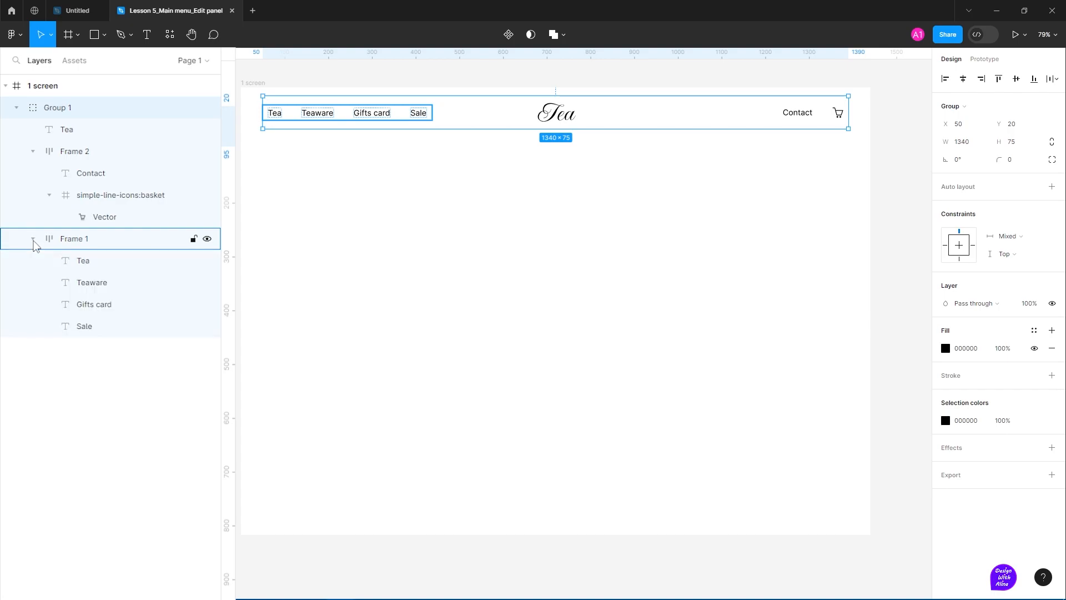
{"action": "left_click", "coordinate": [33, 239]}
{"action": "left_click", "coordinate": [32, 151]}
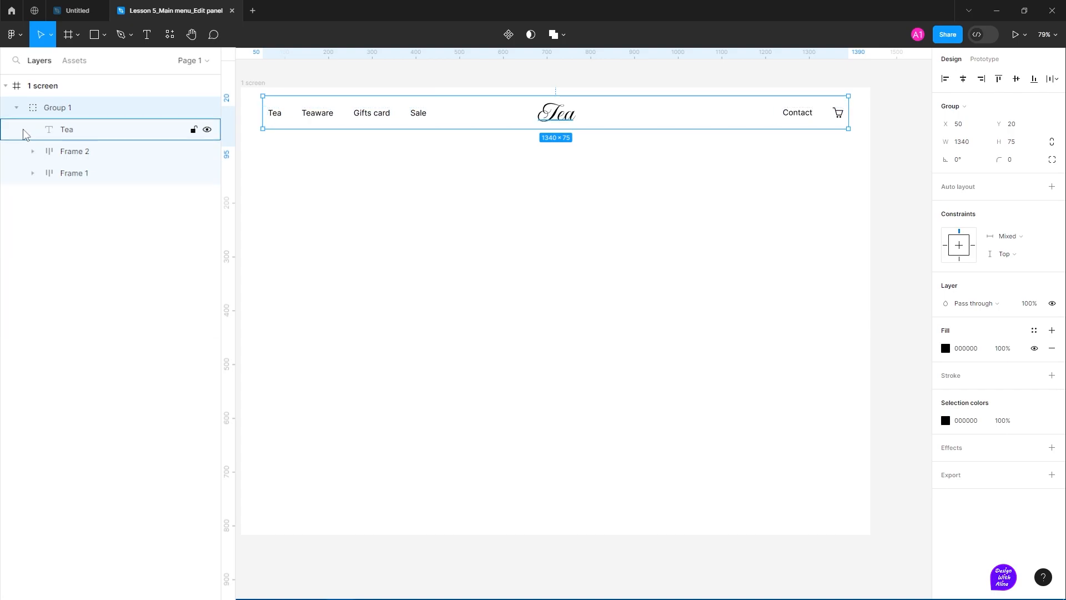
{"action": "left_click", "coordinate": [17, 107]}
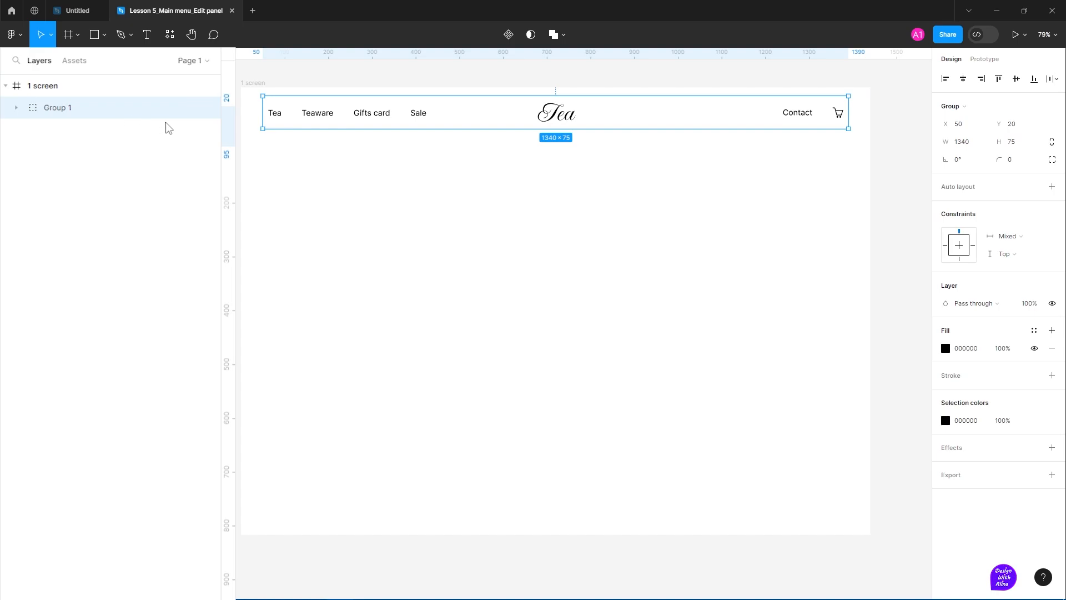
Draw a rectangle about 1025 × 134 below the header group with the fill color E1D6FA
{"action": "left_click", "coordinate": [97, 40]}
{"action": "mouse_move", "coordinate": [257, 190]}
{"action": "left_mouse_down"}
{"action": "mouse_move", "coordinate": [349, 237]}
{"action": "mouse_move", "coordinate": [705, 248]}
{"action": "left_mouse_up"}
{"action": "left_click", "coordinate": [946, 303]}
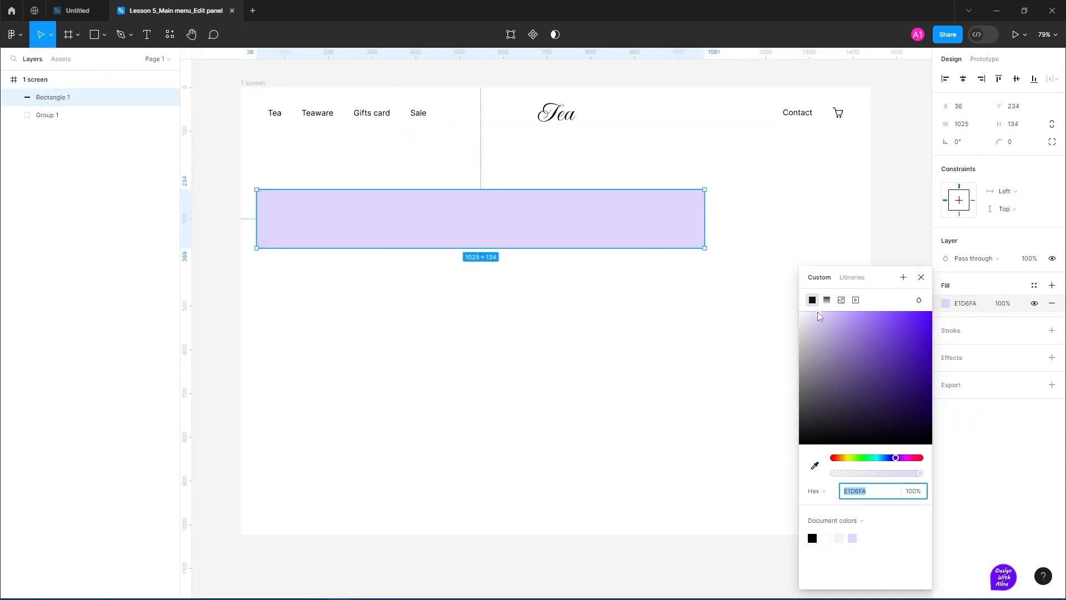
{"action": "left_click", "coordinate": [581, 219]}
Align the rectangle to the screen frame's left edge and set its width to the frame's width of 1440
{"action": "left_click", "coordinate": [947, 80]}
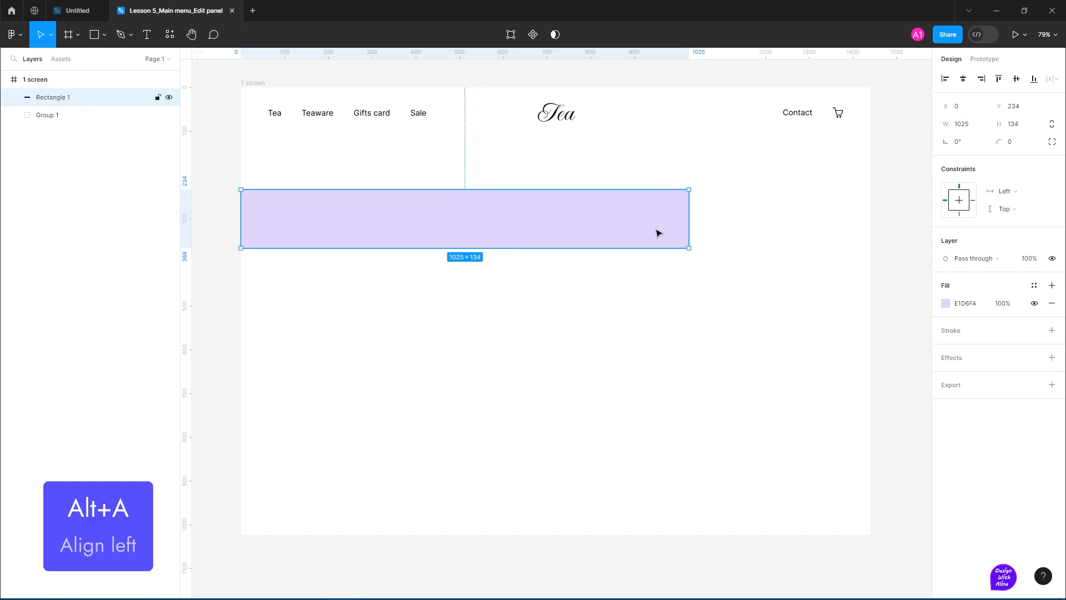
{"action": "left_click", "coordinate": [254, 83]}
{"action": "left_click", "coordinate": [964, 146]}
{"action": "key", "text": "ctrl+c"}
{"action": "left_click", "coordinate": [655, 238]}
{"action": "left_click", "coordinate": [970, 126]}
{"action": "key", "text": "ctrl+v"}
{"action": "key", "text": "Return"}
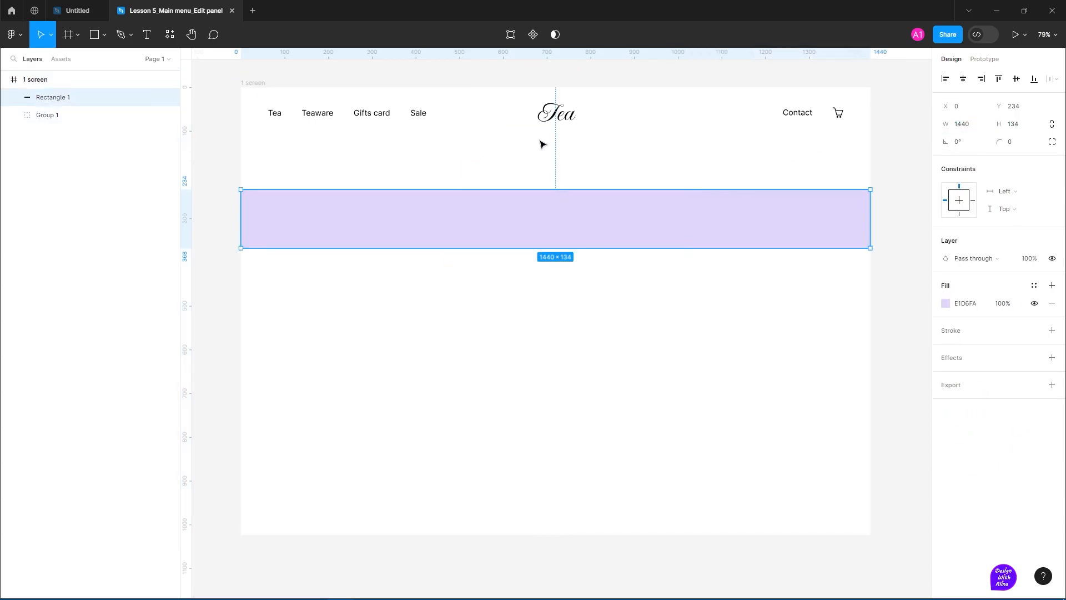
Move the rectangle up to Y 141 and measure its distance to the header group
{"action": "left_click_drag", "start_coordinate": [572, 208], "coordinate": [575, 168]}
{"action": "key", "text": "alt"}
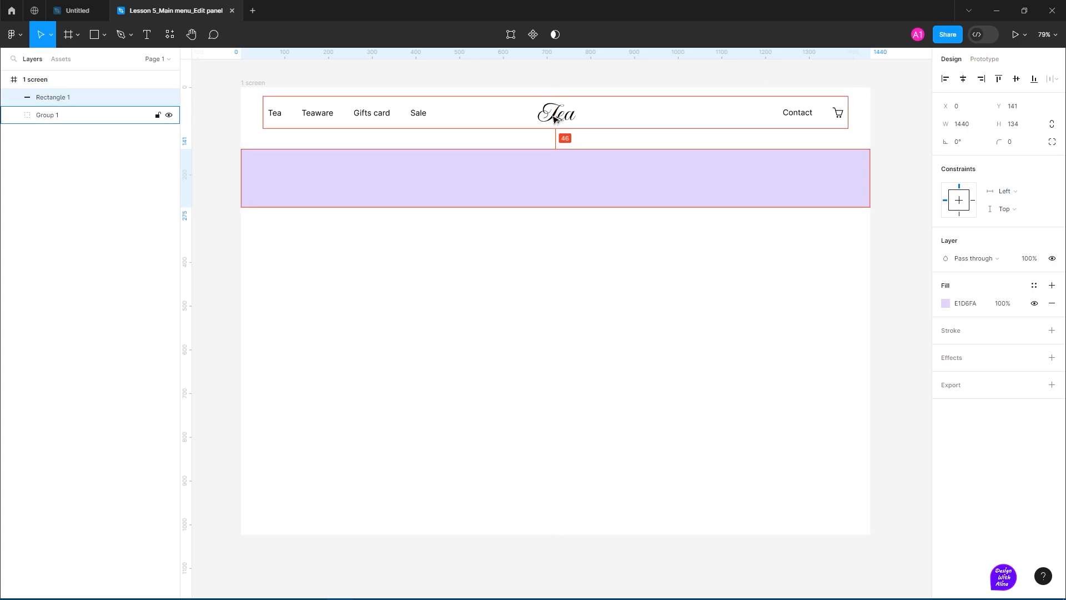
Extend the 1 screen frame downward to a height of 2287
{"action": "left_click", "coordinate": [257, 85]}
{"action": "scroll", "coordinate": [574, 400], "scroll_direction": "down", "scroll_amount": 3}
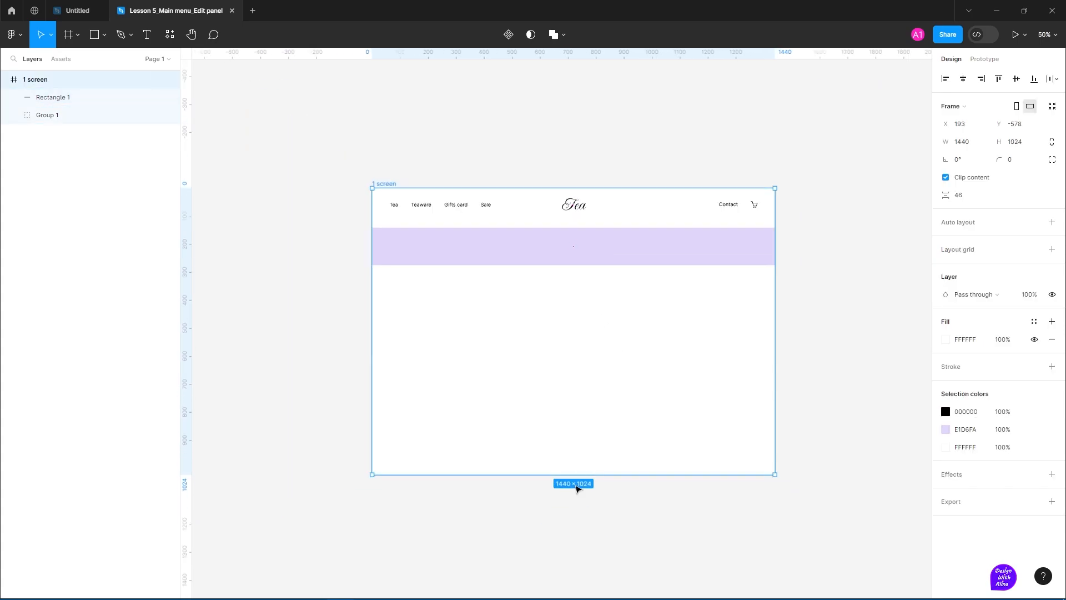
{"action": "left_click_drag", "start_coordinate": [582, 476], "coordinate": [552, 558]}
{"action": "left_click", "coordinate": [1018, 142]}
{"action": "type", "text": "2287"}
{"action": "key", "text": "Return"}
{"action": "scroll", "coordinate": [618, 302], "scroll_direction": "down", "scroll_amount": 2}
{"action": "scroll", "coordinate": [657, 228], "scroll_direction": "down", "scroll_amount": 3}
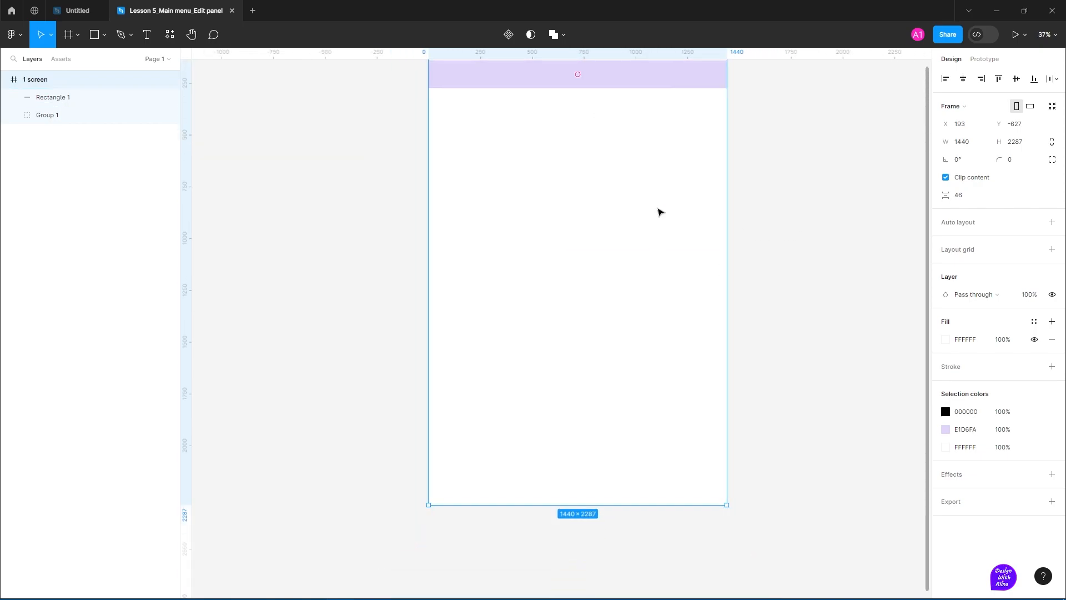
Stretch the lavender rectangle down to the screen frame's bottom edge, giving it a height of 2146
{"action": "scroll", "coordinate": [611, 166], "scroll_direction": "up", "scroll_amount": 2}
{"action": "left_click", "coordinate": [566, 129]}
{"action": "left_click_drag", "start_coordinate": [565, 137], "coordinate": [541, 553]}
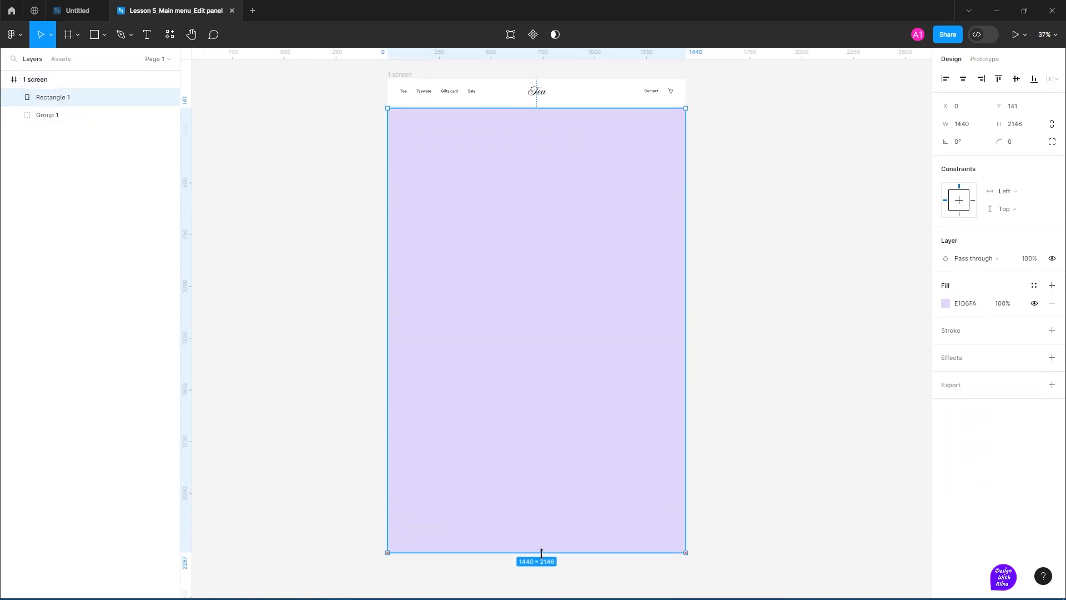
{"action": "key", "text": "Escape"}
Add a text box about 1161 × 382 on the lavender rectangle reading "LUXURY LOOSE LEAF TEAS, SUSTAINABLY SOURCED FROM THE FINEST TEA GARDENS"
{"action": "scroll", "coordinate": [540, 218], "scroll_direction": "up", "scroll_amount": 5}
{"action": "key", "text": "t"}
{"action": "left_click_drag", "start_coordinate": [300, 177], "coordinate": [829, 351]}
{"action": "type", "text": "LUXURY LOOSE LEAF TEAS, SUSTAINABLY SOURCED FROM THE FINEST TEA GARDENS"}
Set the whole heading text to the Cormorant Unicase font at size 80
{"action": "key", "text": "ctrl+a"}
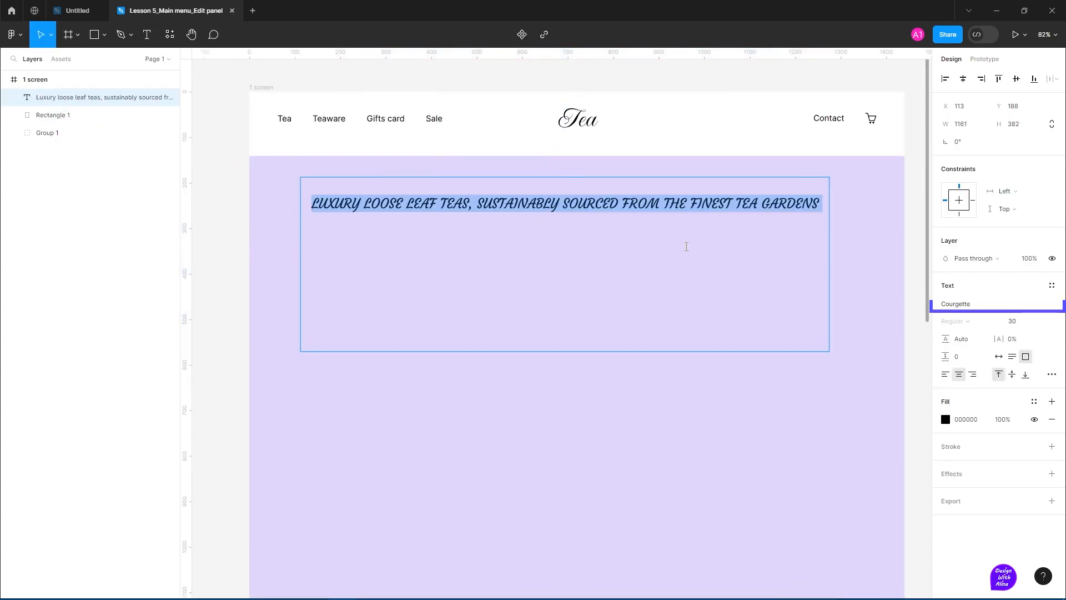
{"action": "left_click", "coordinate": [966, 304]}
{"action": "left_click", "coordinate": [861, 439]}
{"action": "left_click", "coordinate": [1019, 322]}
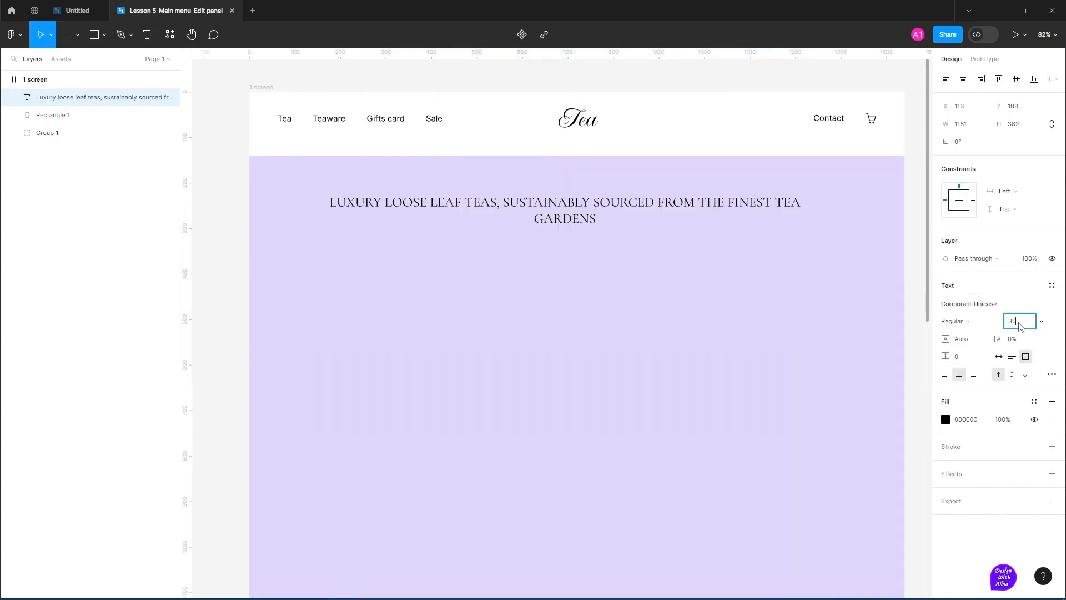
{"action": "key", "text": "Return"}
{"action": "type", "text": "80"}
{"action": "key", "text": "Return"}
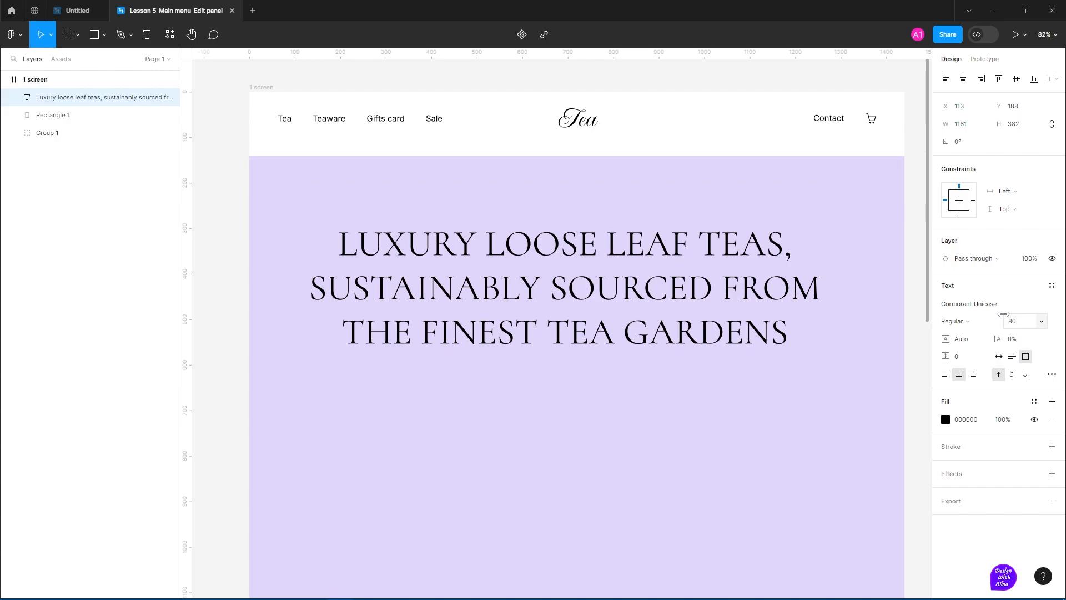
Set the heading's line height to 148% and its text box resizing to auto height
{"action": "left_click", "coordinate": [970, 340]}
{"action": "type", "text": "148%"}
{"action": "key", "text": "Return"}
{"action": "key", "text": "Escape"}
{"action": "left_click", "coordinate": [1013, 357]}
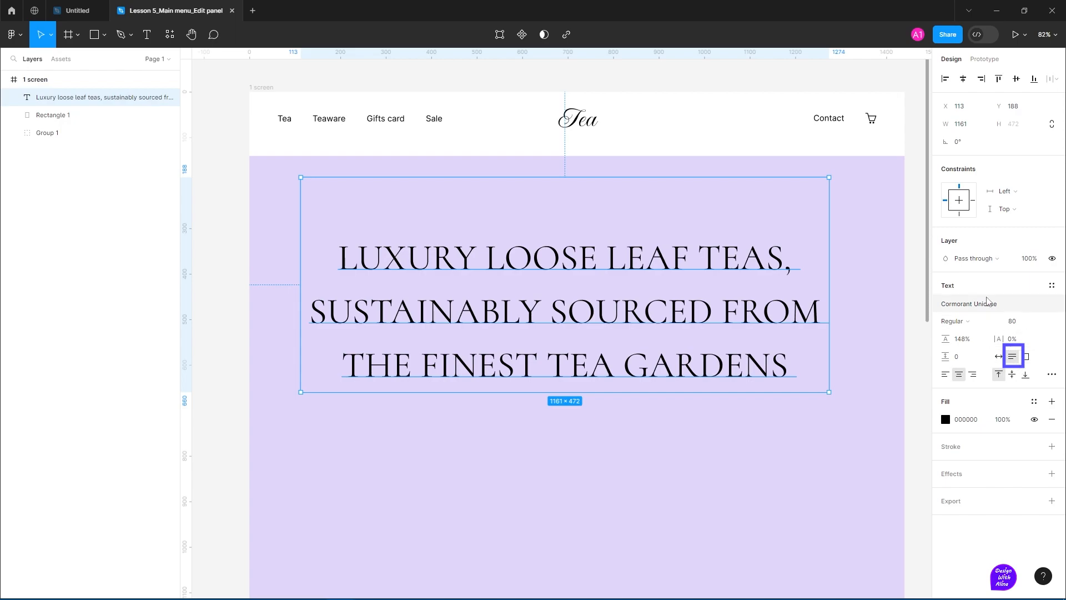
Widen the heading's text box to a width of 1240
{"action": "left_click_drag", "start_coordinate": [948, 122], "coordinate": [956, 122]}
{"action": "left_click_drag", "start_coordinate": [821, 312], "coordinate": [856, 314]}
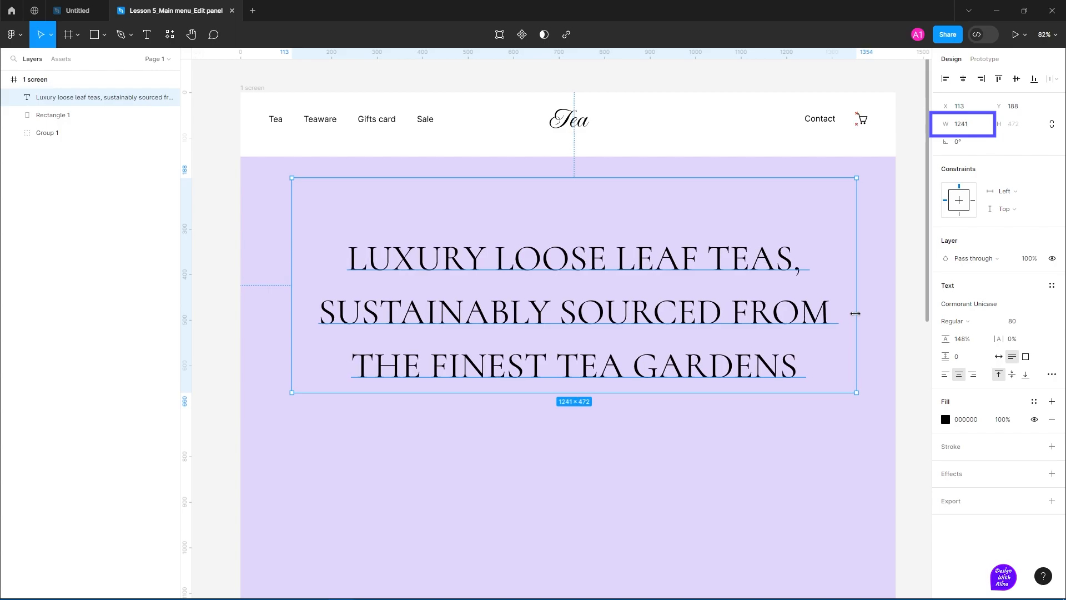
{"action": "left_click", "coordinate": [973, 127]}
{"action": "type", "text": "0"}
{"action": "key", "text": "Return"}
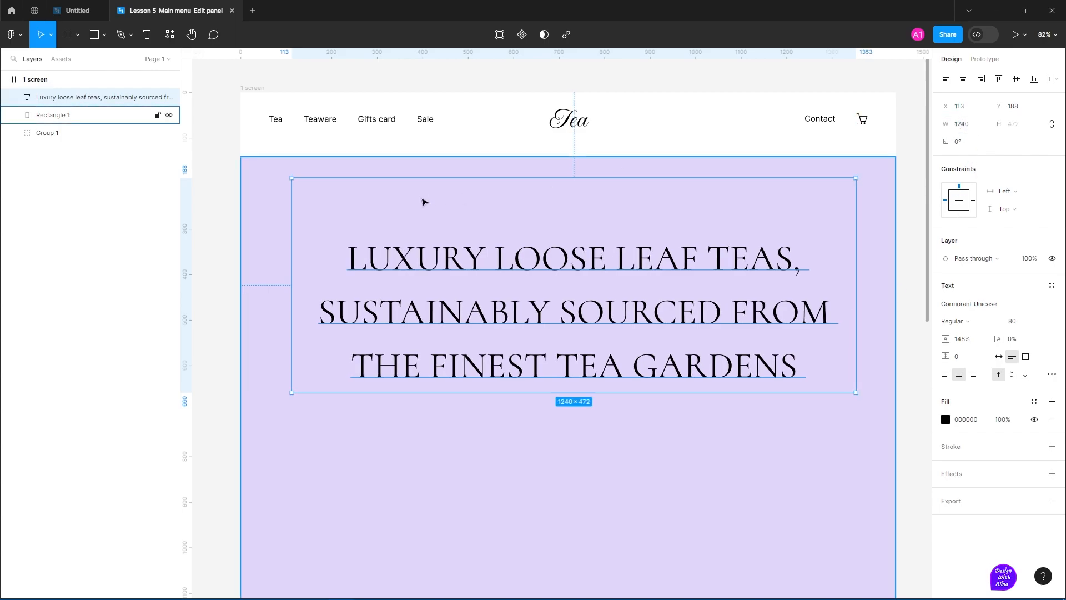
Delete the empty line before the heading's first word
{"action": "double_click", "coordinate": [358, 254]}
{"action": "left_click", "coordinate": [351, 254]}
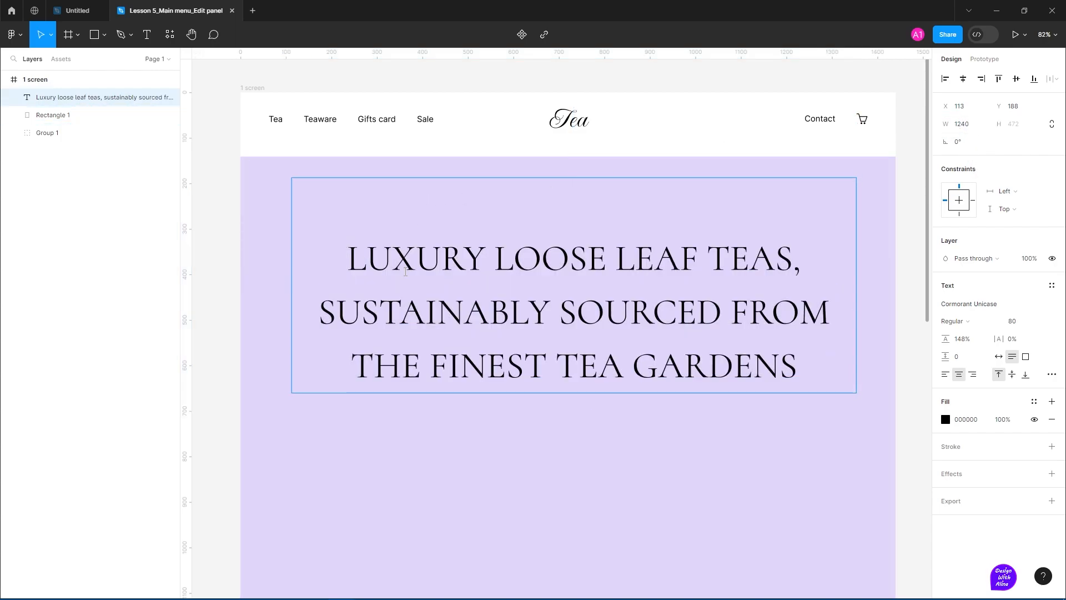
{"action": "key", "text": "BackSpace"}
{"action": "key", "text": "Escape"}
Center the heading horizontally in the frame and nudge it vertically to Y 187
{"action": "left_click", "coordinate": [963, 79]}
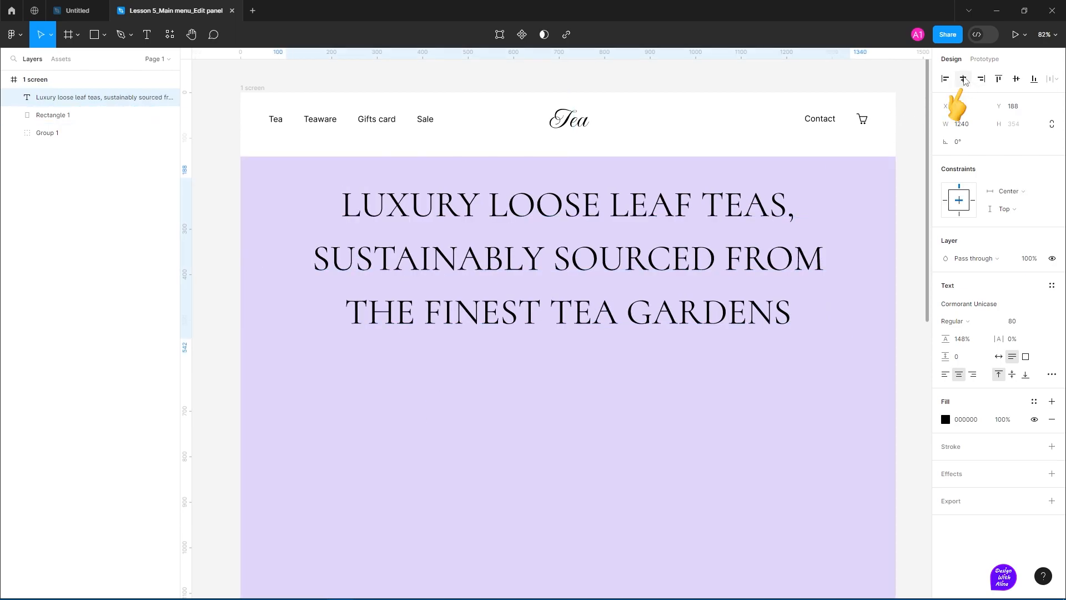
{"action": "key", "text": "alt+h"}
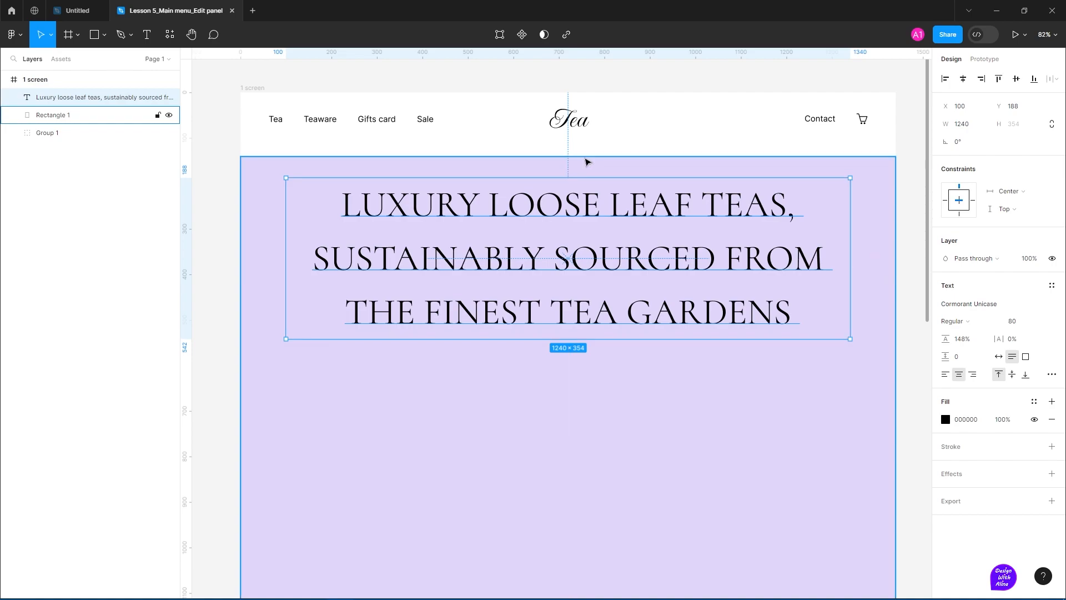
{"action": "key", "text": "Up"}
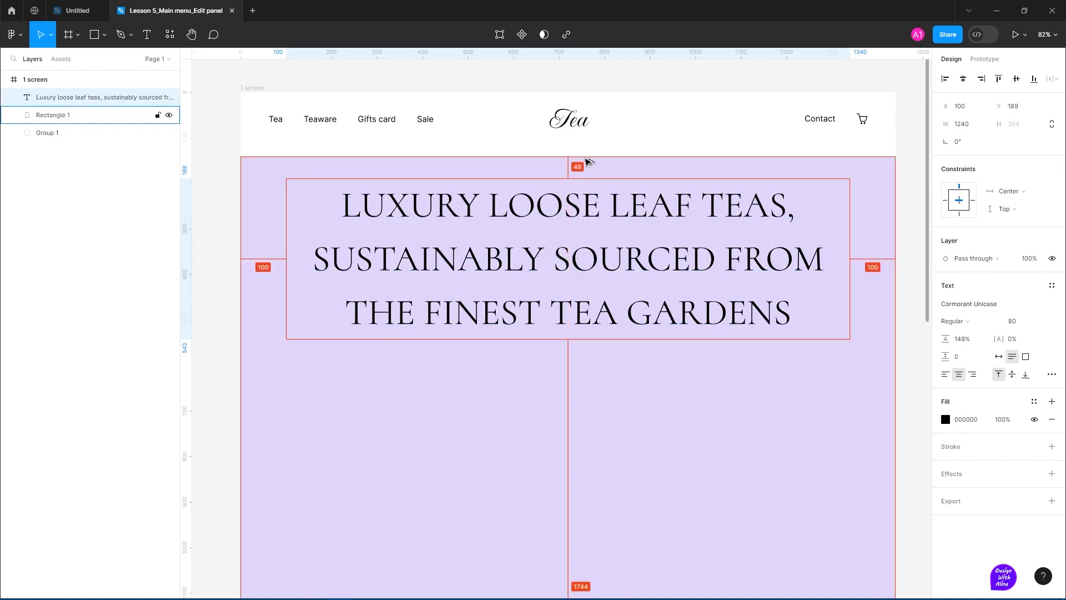
{"action": "key", "text": "Down"}
{"action": "key", "text": "Up"}
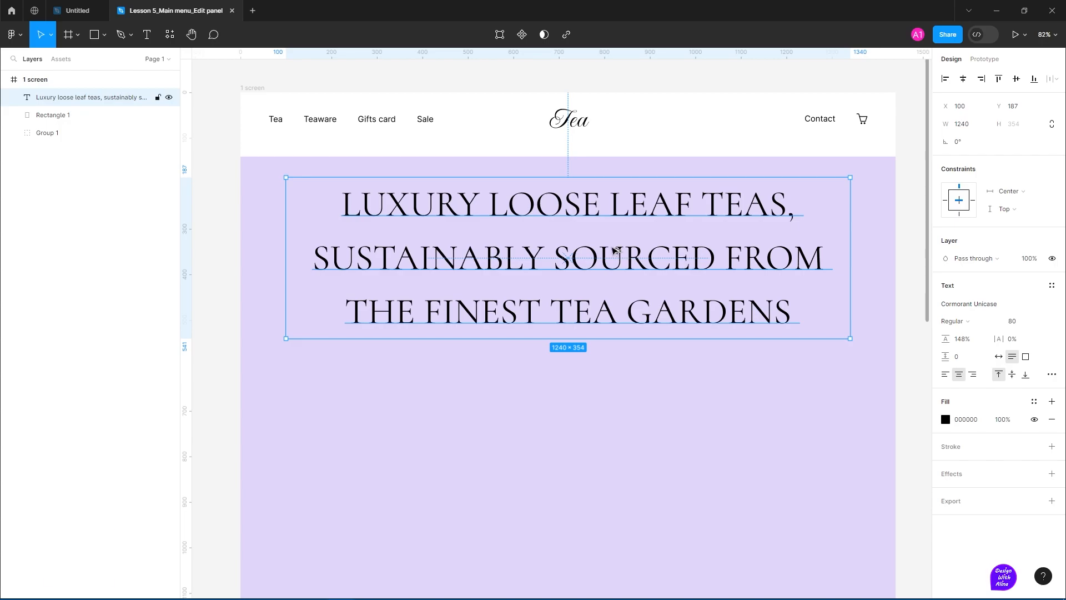
Duplicate the heading below the original at Y 580 and replace the copy's text with "tea collection"
{"action": "left_click_drag", "start_coordinate": [615, 251], "coordinate": [617, 430]}
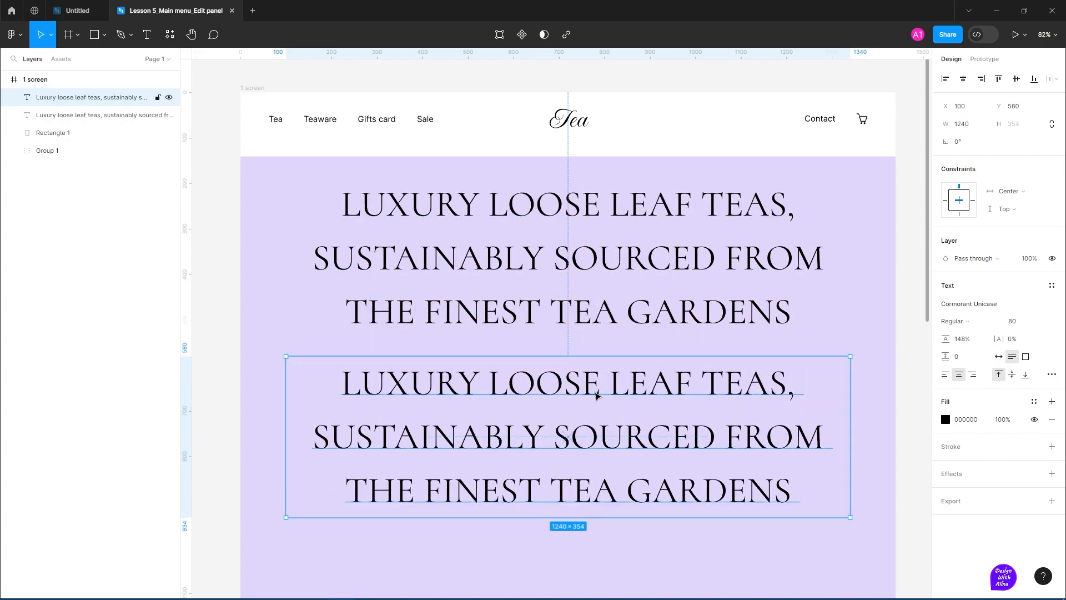
{"action": "key", "text": "Return"}
{"action": "type", "text": "tea collectio"}
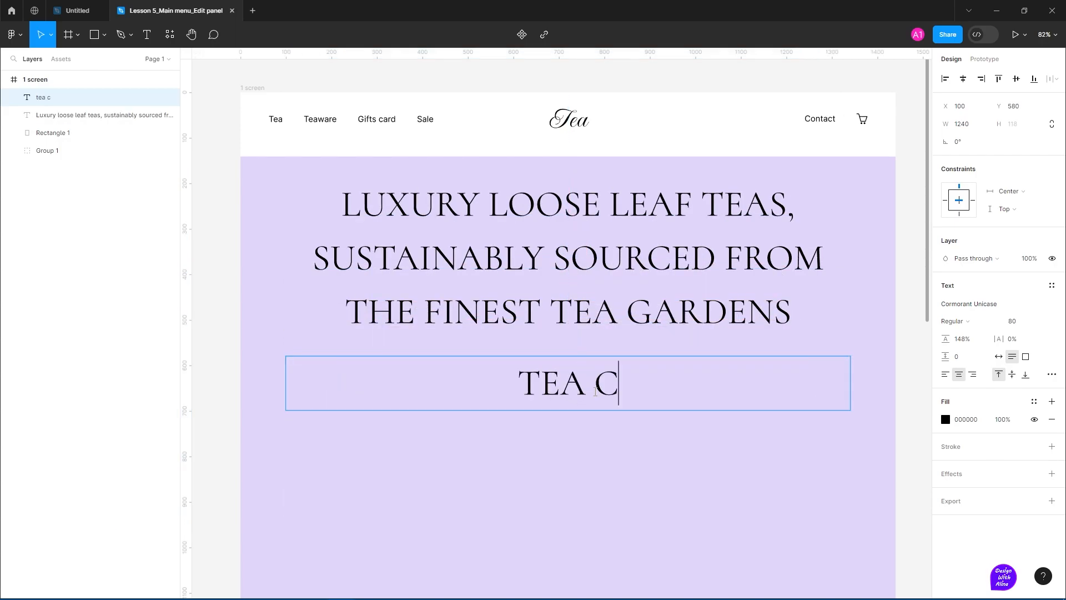
{"action": "type", "text": "n"}
{"action": "key", "text": "Escape"}
Set the tea collection text to size 42 with auto width and move it near the frame's right edge at X 1042, Y 647
{"action": "left_click", "coordinate": [999, 356]}
{"action": "left_click", "coordinate": [1016, 321]}
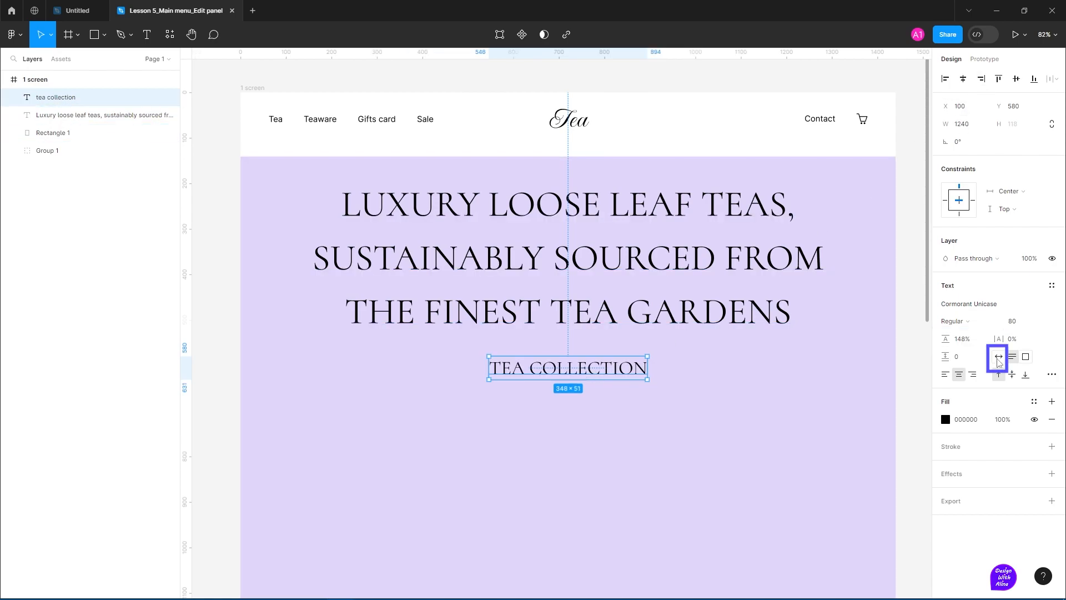
{"action": "left_click", "coordinate": [999, 357]}
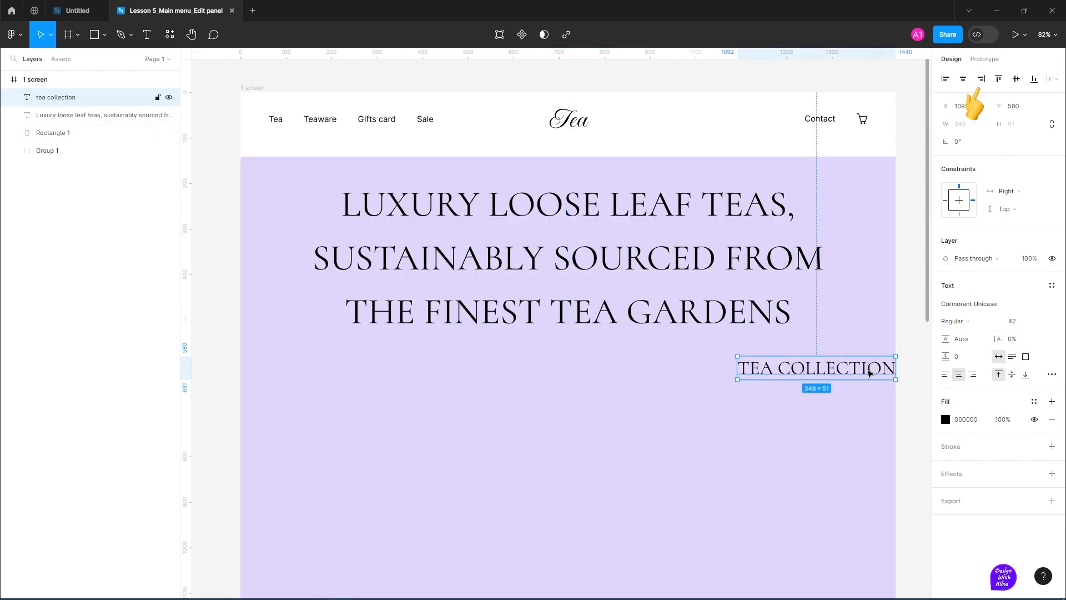
{"action": "key", "text": "alt+d"}
{"action": "left_click_drag", "start_coordinate": [867, 373], "coordinate": [807, 404]}
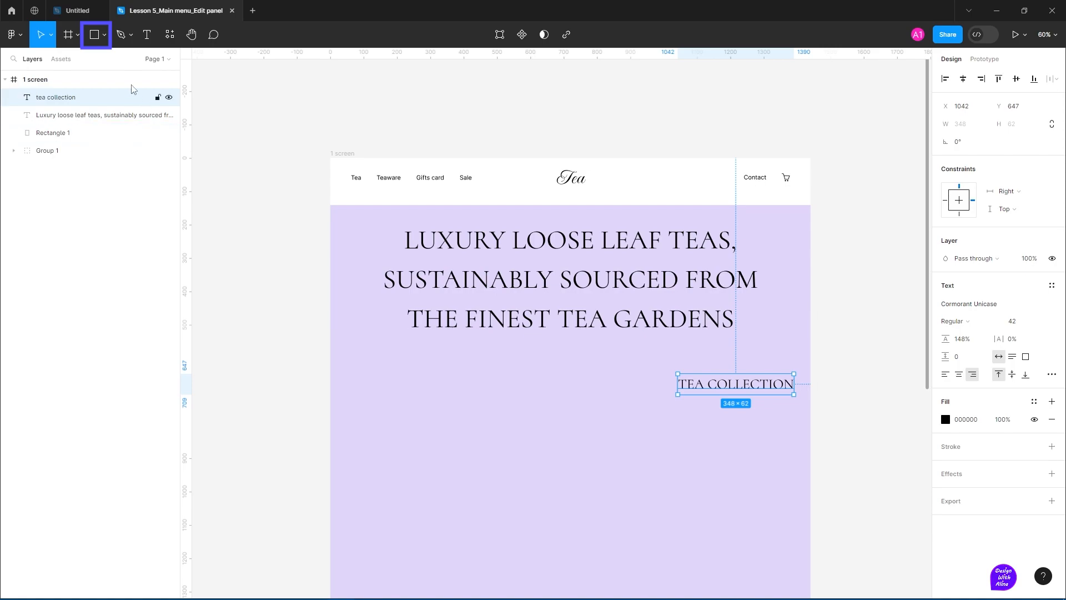
Draw a rectangle below the tea collection text, size it 430 by 464 and fill it with white (FFFFFF)
{"action": "left_click", "coordinate": [100, 37]}
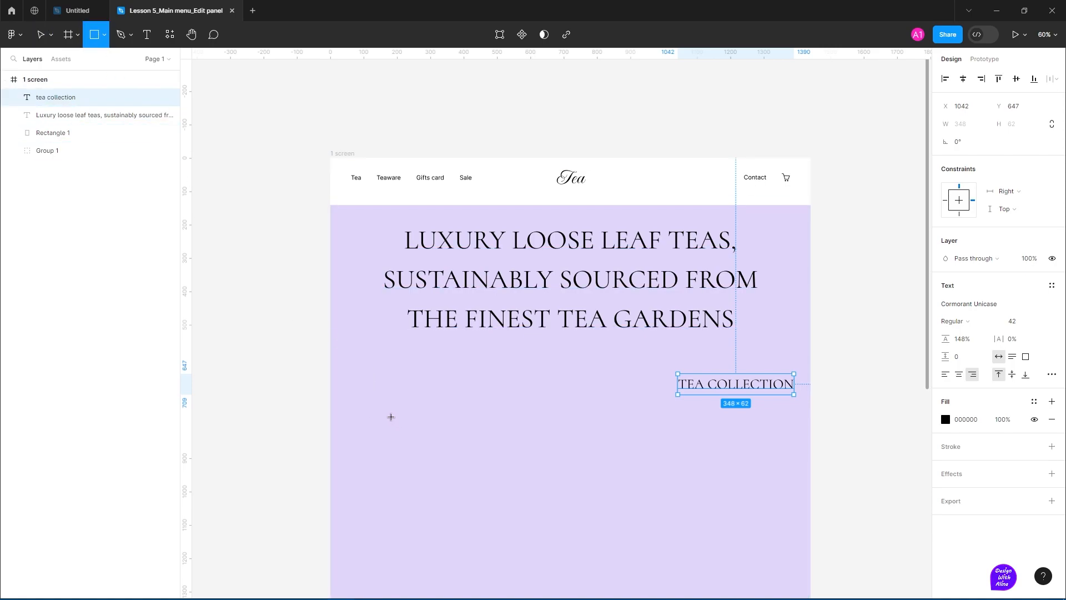
{"action": "left_click_drag", "start_coordinate": [391, 417], "coordinate": [504, 532]}
{"action": "left_click", "coordinate": [965, 125]}
{"action": "type", "text": "430"}
{"action": "key", "text": "Tab"}
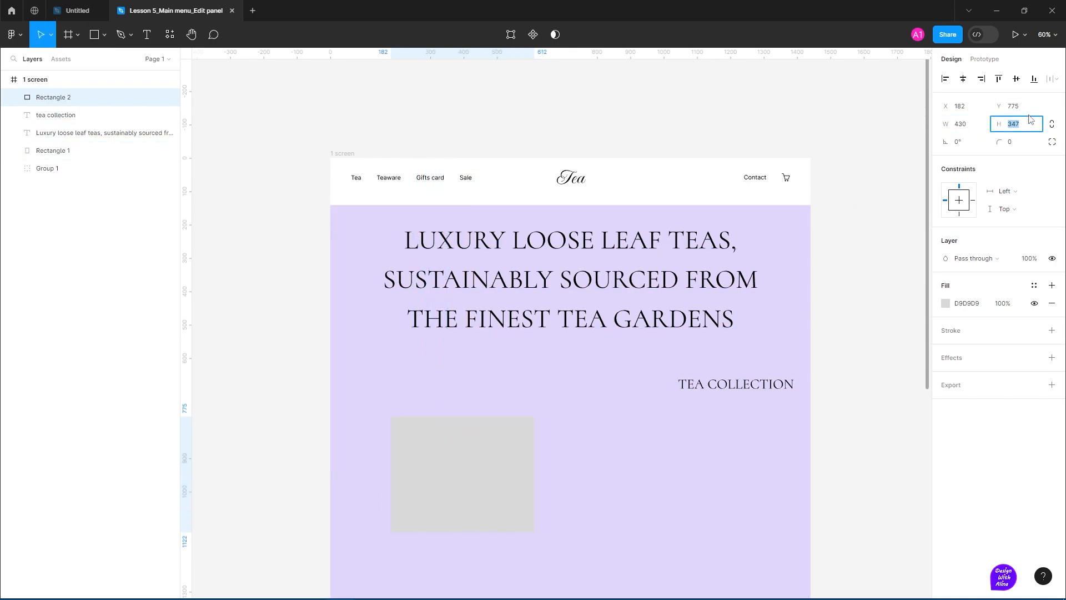
{"action": "type", "text": "464"}
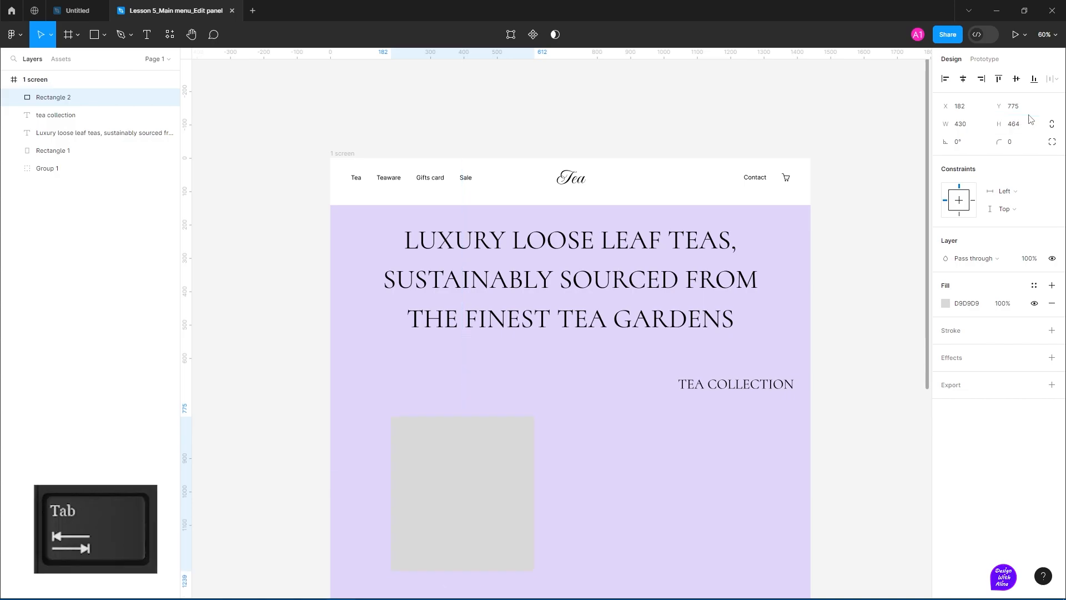
{"action": "key", "text": "Return"}
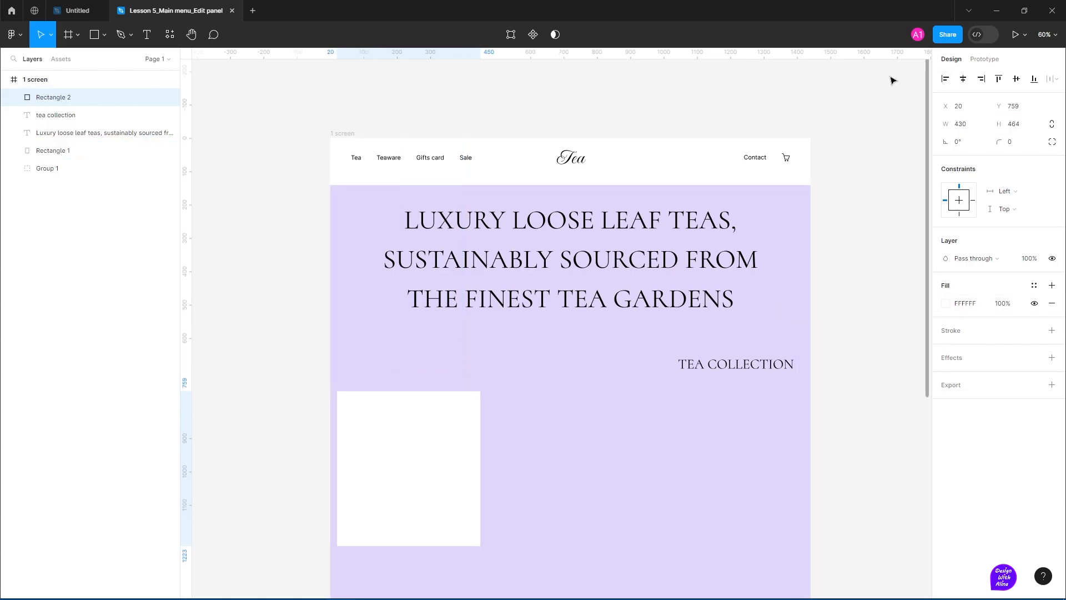
Duplicate the white card twice to the right to form a row of three with 25 px gaps
{"action": "scroll", "coordinate": [419, 424], "scroll_direction": "down", "scroll_amount": 2}
{"action": "scroll", "coordinate": [418, 423], "scroll_direction": "down", "scroll_amount": 2}
{"action": "left_click_drag", "start_coordinate": [416, 336], "coordinate": [562, 337]}
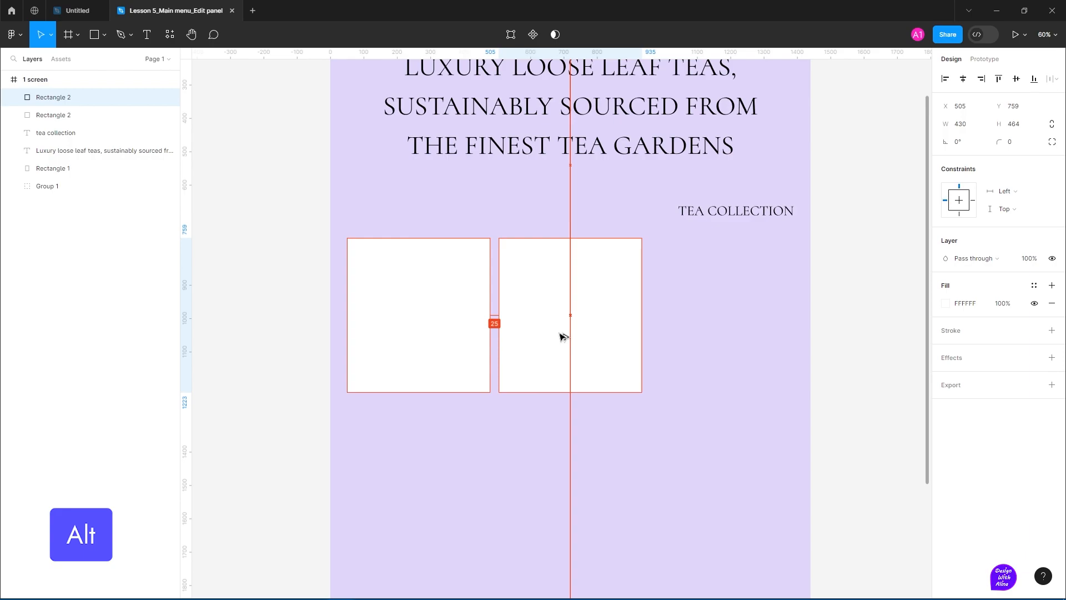
{"action": "key", "text": "shift"}
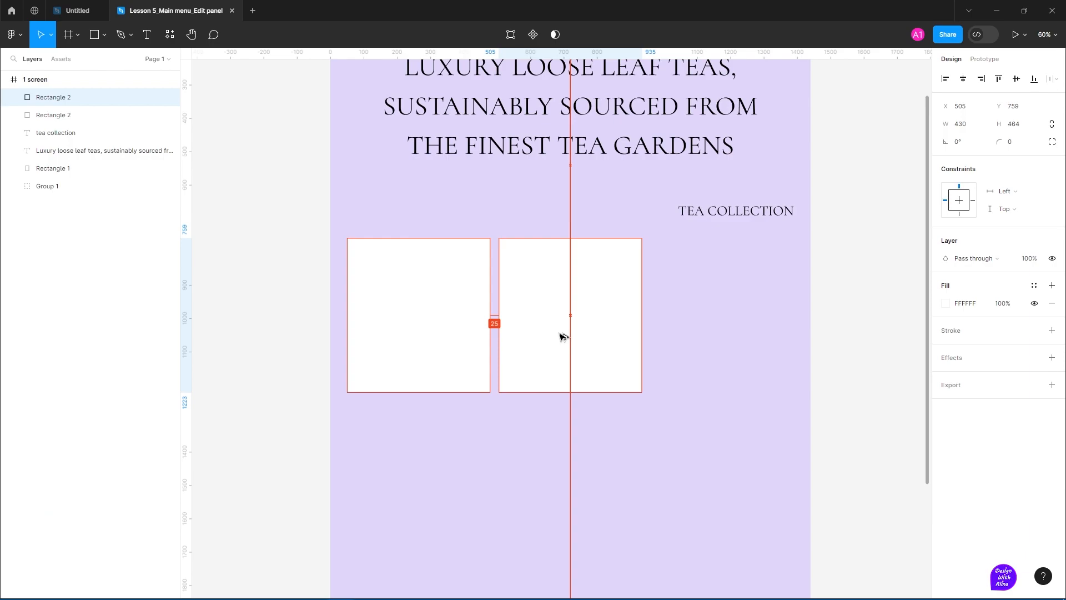
{"action": "left_click_drag", "start_coordinate": [563, 337], "coordinate": [562, 336]}
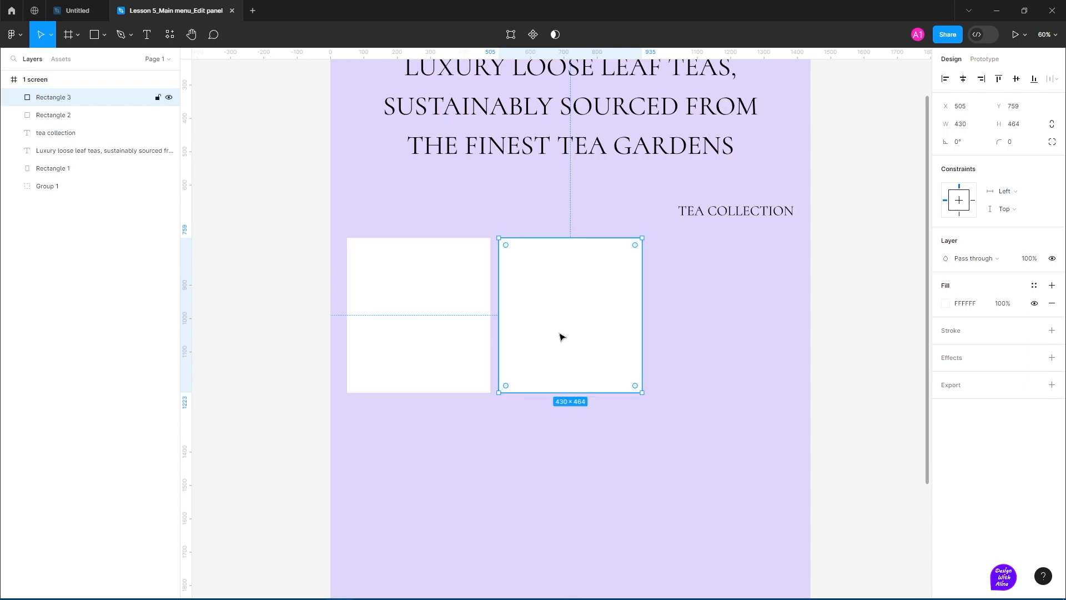
{"action": "key", "text": "ctrl+d"}
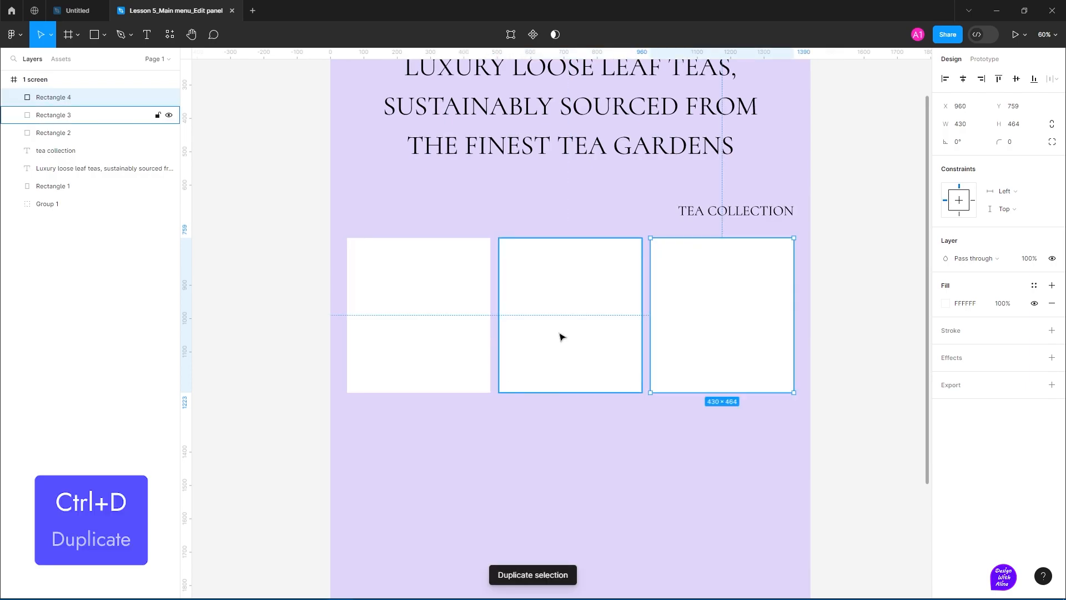
Duplicate the first card of the row twice downward to form a column of three with 25 px gaps
{"action": "scroll", "coordinate": [572, 327], "scroll_direction": "down", "scroll_amount": 2}
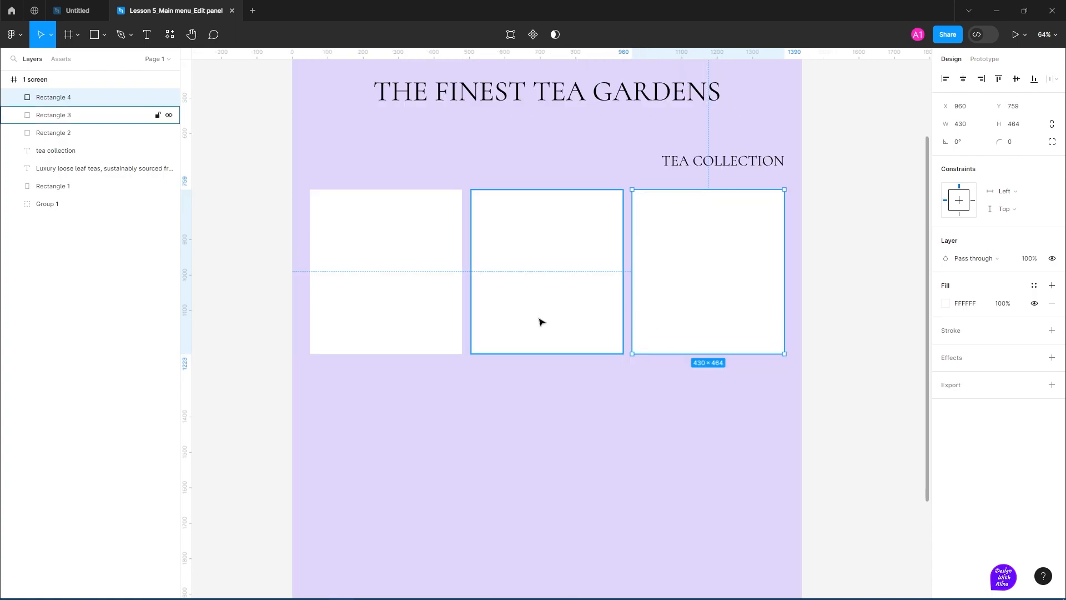
{"action": "left_click", "coordinate": [393, 318]}
{"action": "left_click_drag", "start_coordinate": [392, 319], "coordinate": [393, 483]}
{"action": "key", "text": "ctrl+d"}
Draw a large rectangle of about 885 by 939 in the empty area beside the two lower cards and fill it with white
{"action": "scroll", "coordinate": [399, 481], "scroll_direction": "down", "scroll_amount": 2}
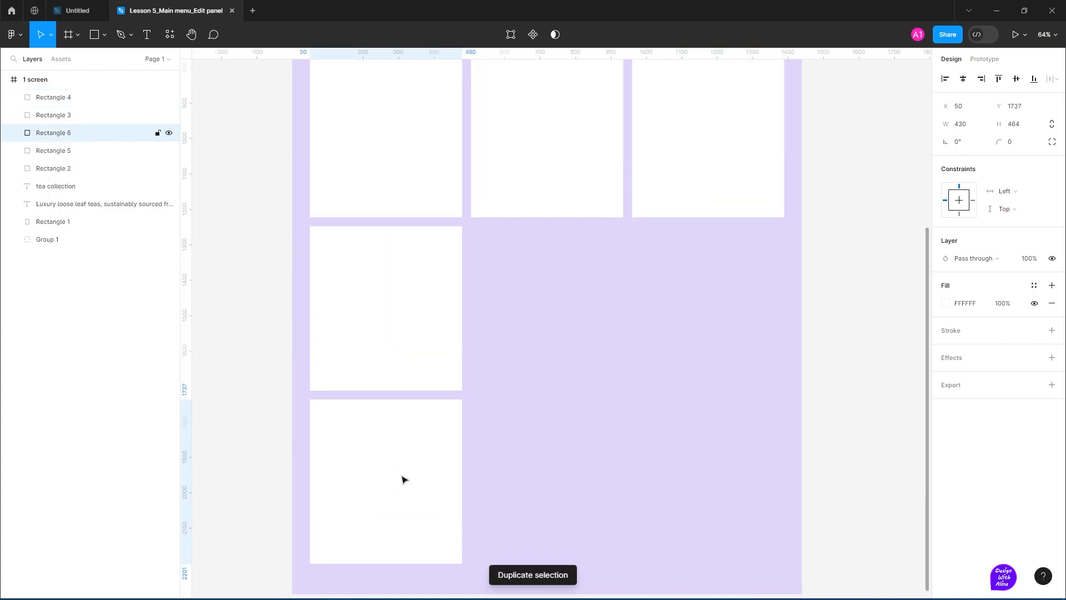
{"action": "key", "text": "r"}
{"action": "left_click_drag", "start_coordinate": [460, 273], "coordinate": [710, 538]}
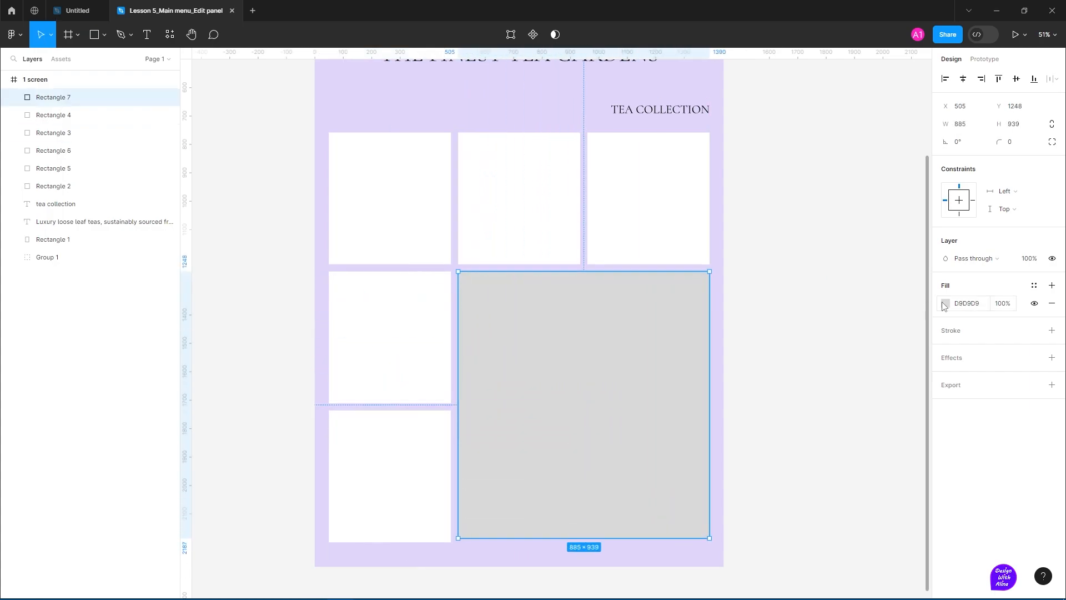
{"action": "left_click", "coordinate": [945, 304]}
{"action": "left_click_drag", "start_coordinate": [806, 319], "coordinate": [799, 310]}
{"action": "left_click", "coordinate": [922, 277]}
Select the five small cards together with the large rectangle and group them
{"action": "key", "text": "shift+1"}
{"action": "left_click", "coordinate": [411, 204]}
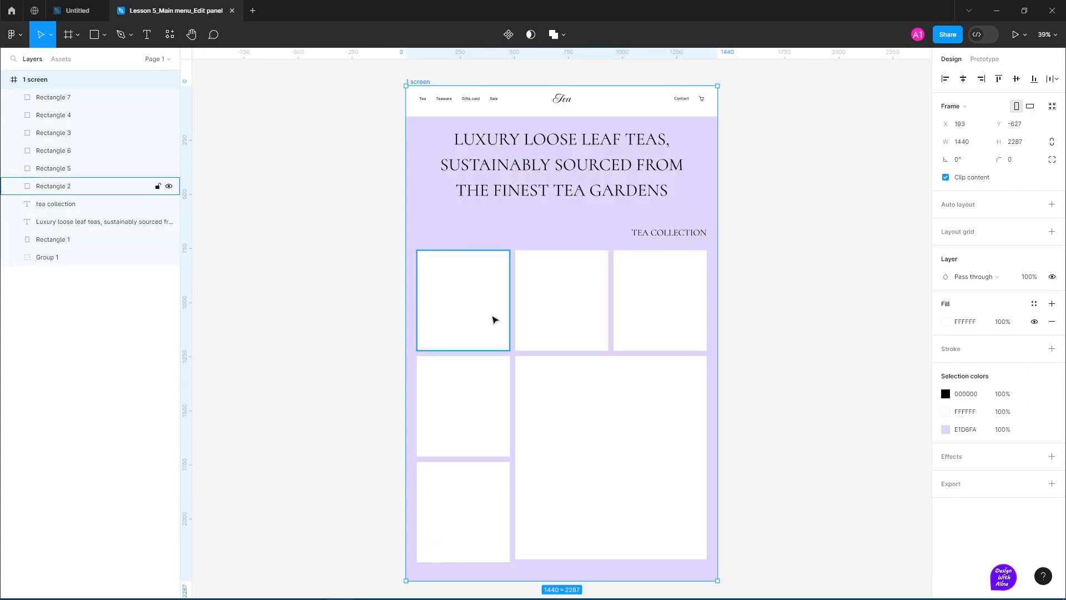
{"action": "left_click", "coordinate": [561, 302], "text": "shift"}
{"action": "left_click", "coordinate": [682, 315], "text": "shift"}
{"action": "left_click", "coordinate": [472, 417], "text": "shift"}
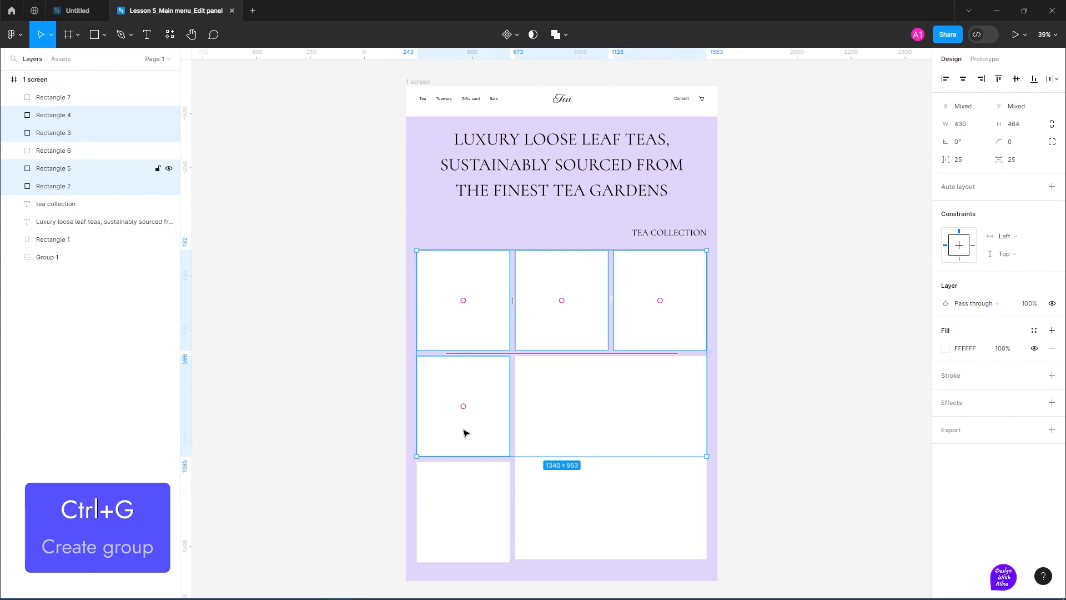
{"action": "left_click", "coordinate": [463, 505], "text": "shift"}
{"action": "left_click", "coordinate": [558, 487], "text": "shift"}
{"action": "key", "text": "ctrl+g"}
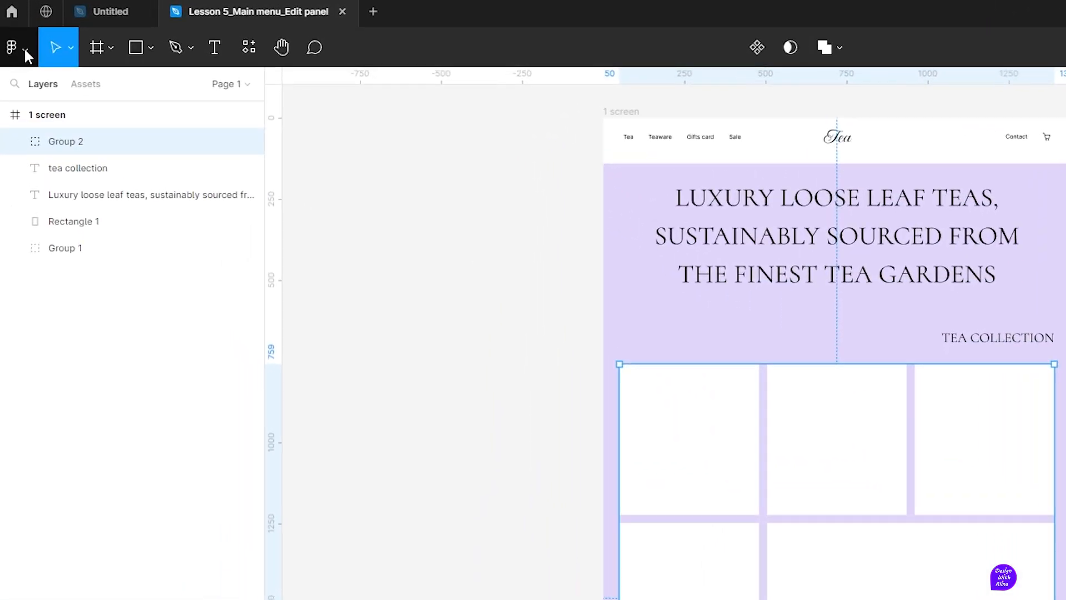
Load the image files Card_1.jpg through Card_6.jpg for placement in the design
{"action": "left_click", "coordinate": [20, 35]}
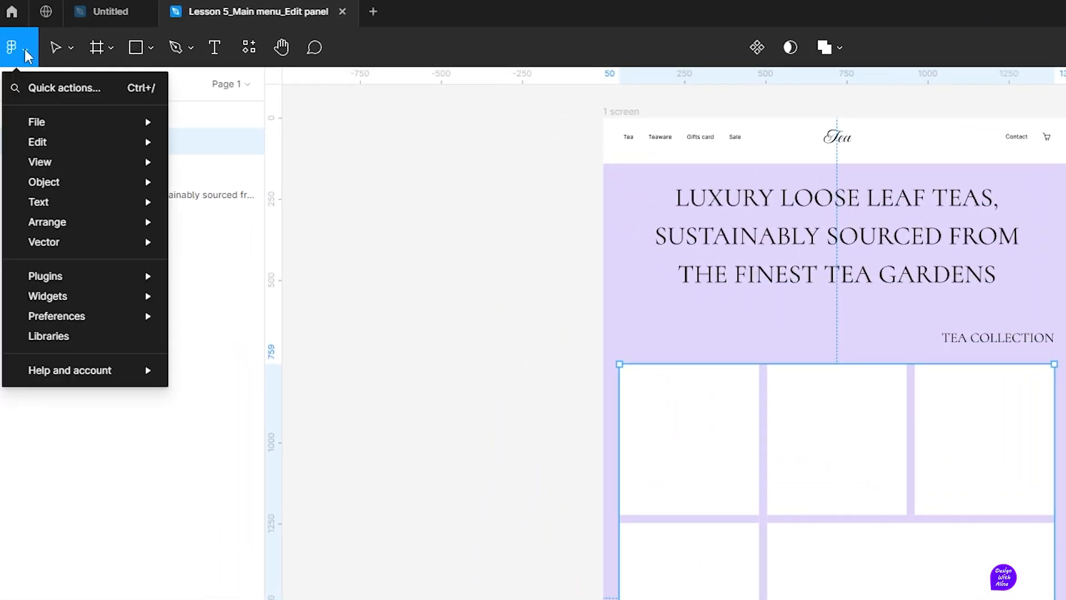
{"action": "mouse_move", "coordinate": [53, 119]}
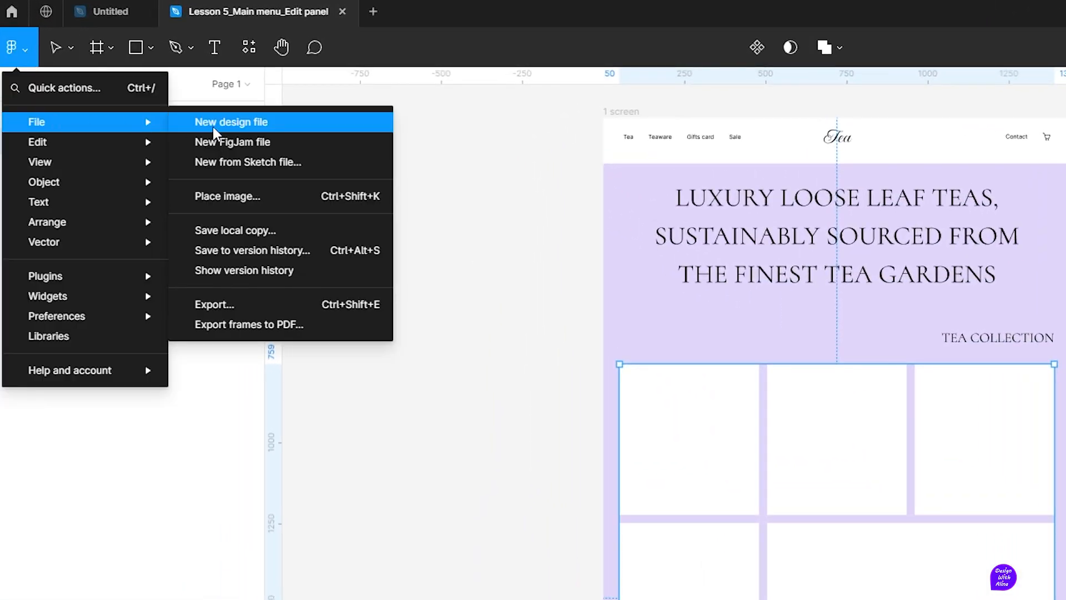
{"action": "left_click", "coordinate": [216, 195]}
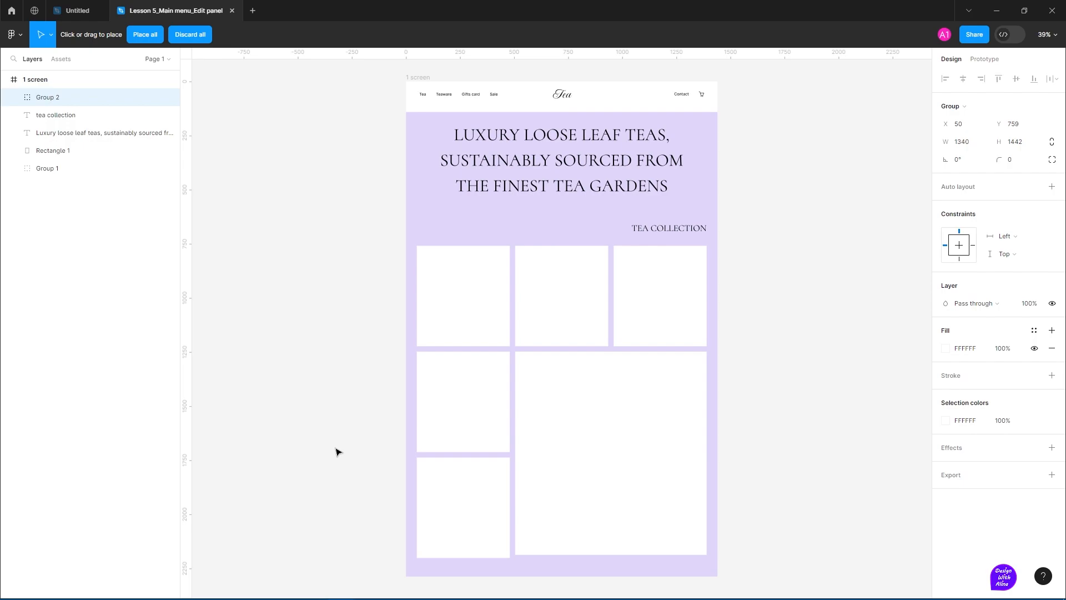
{"action": "left_click", "coordinate": [354, 331]}
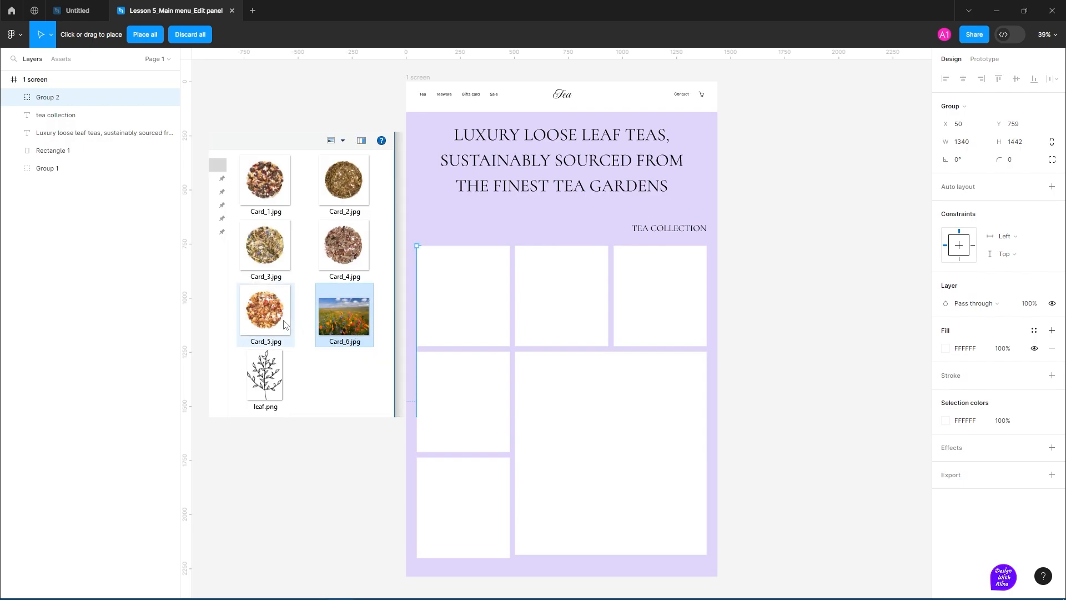
{"action": "left_click", "coordinate": [271, 192], "text": "shift"}
Place the field photo in the large rectangle and the five tea images in the small cards, from Card_5 back to Card_1
{"action": "left_click", "coordinate": [557, 463]}
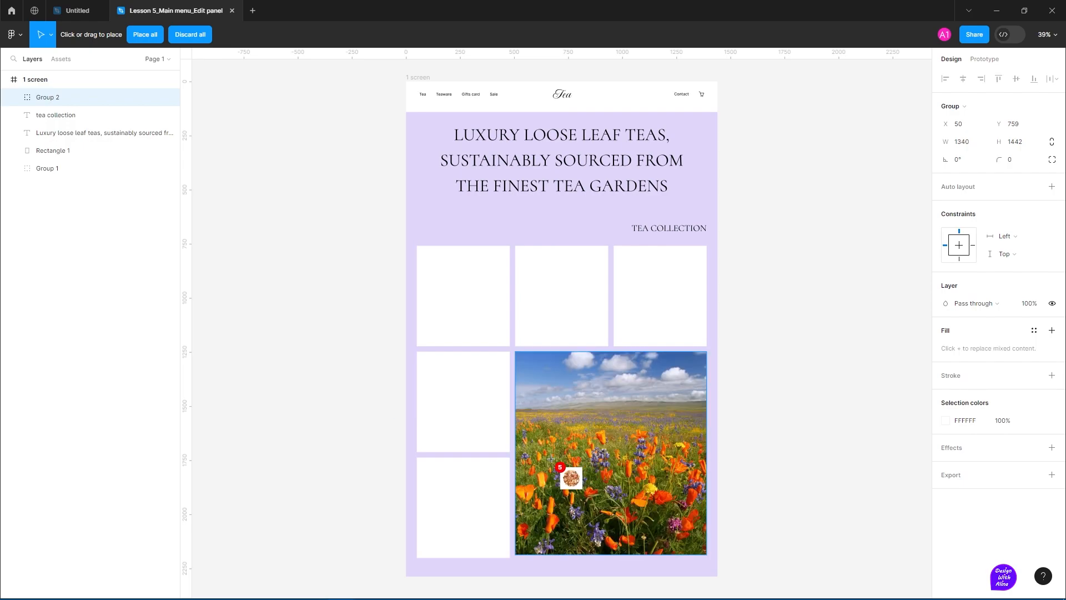
{"action": "left_click", "coordinate": [503, 480]}
{"action": "left_click", "coordinate": [492, 430]}
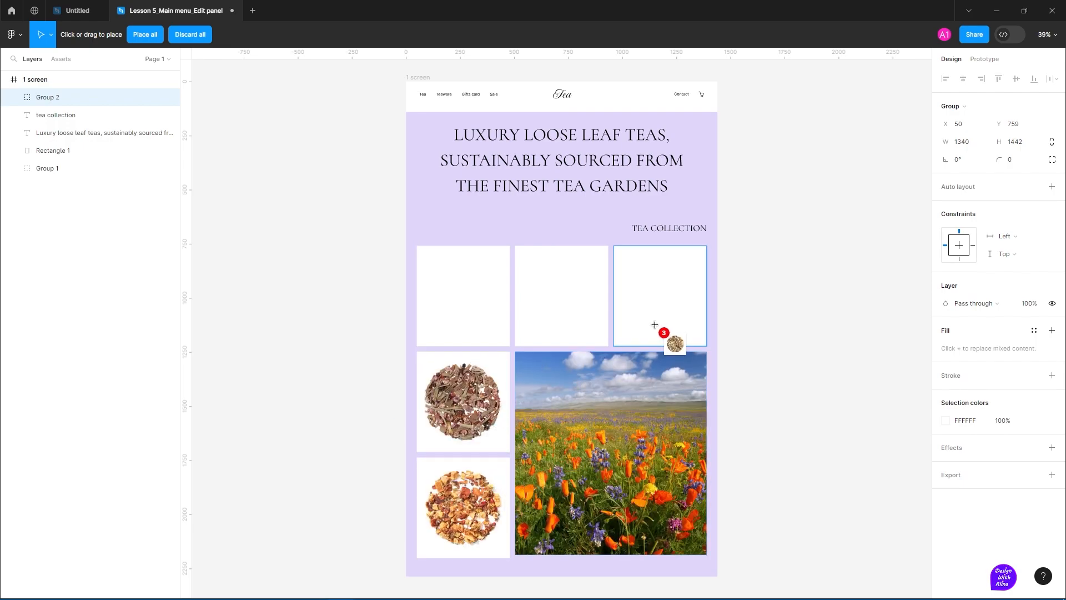
{"action": "left_click", "coordinate": [654, 326]}
{"action": "left_click", "coordinate": [573, 318]}
{"action": "left_click", "coordinate": [480, 315]}
Place leaf.png above the first tea card, rotated to about -17° and scaled to about 204 by 290
{"action": "left_click", "coordinate": [11, 34]}
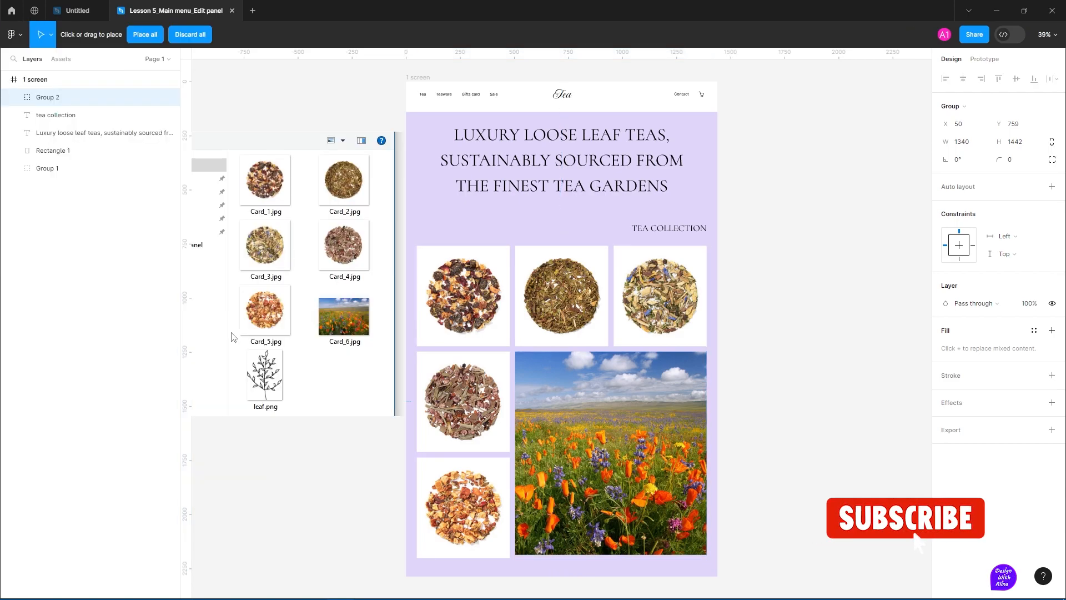
{"action": "left_click", "coordinate": [265, 376]}
{"action": "double_click", "coordinate": [266, 377]}
{"action": "left_click", "coordinate": [427, 209]}
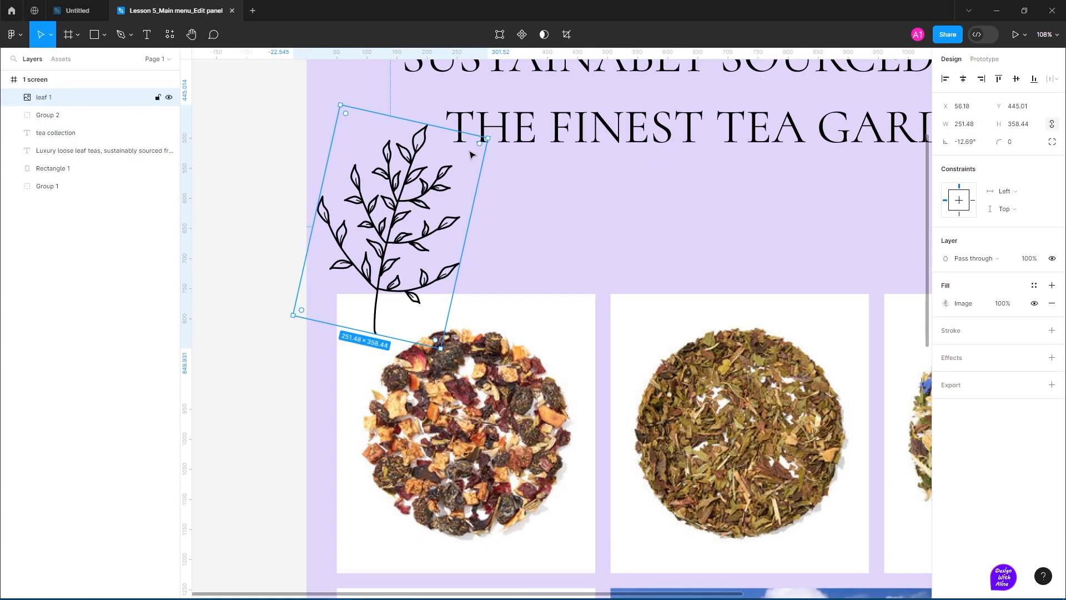
{"action": "left_click_drag", "start_coordinate": [474, 150], "coordinate": [476, 147]}
{"action": "key", "text": "Escape"}
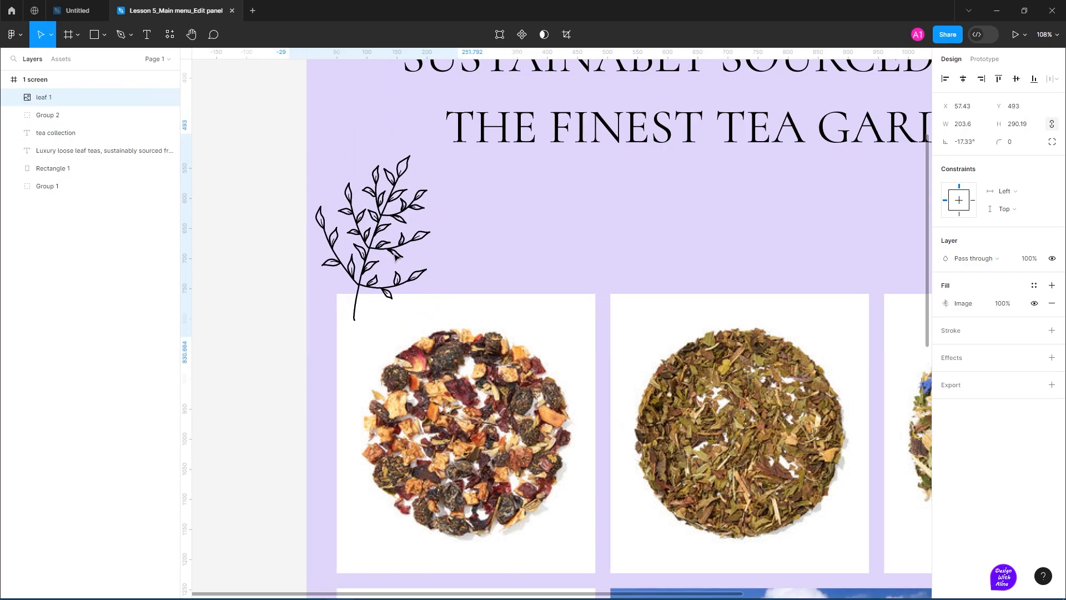
{"action": "scroll", "coordinate": [591, 180], "scroll_direction": "down", "scroll_amount": 3}
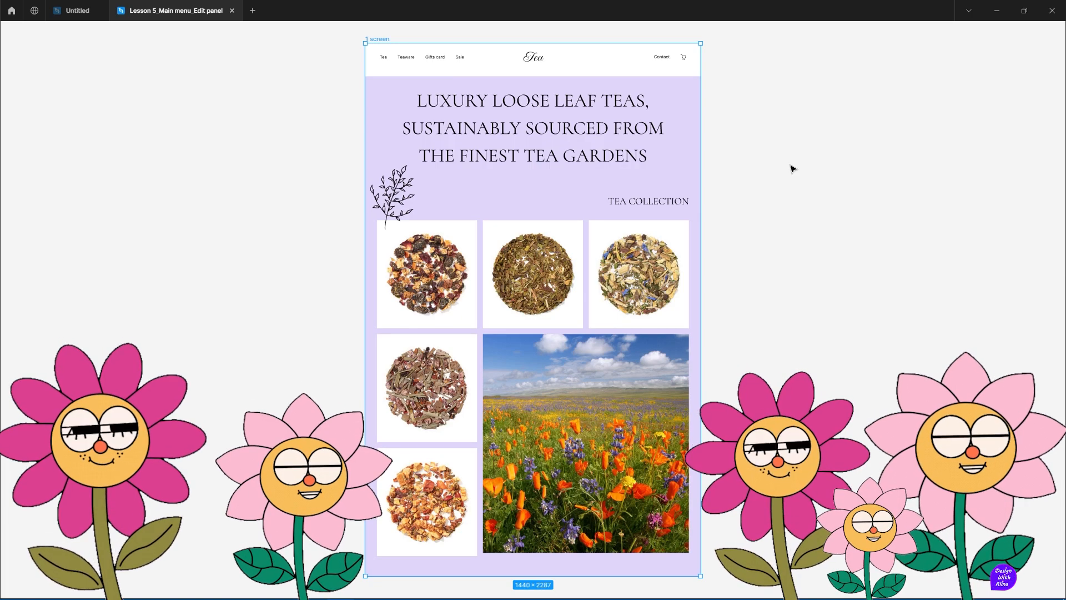
Show the hidden interface again and undo the last rotation and scaling of the leaf
{"action": "key", "text": "ctrl+backslash"}
{"action": "left_click", "coordinate": [22, 38]}
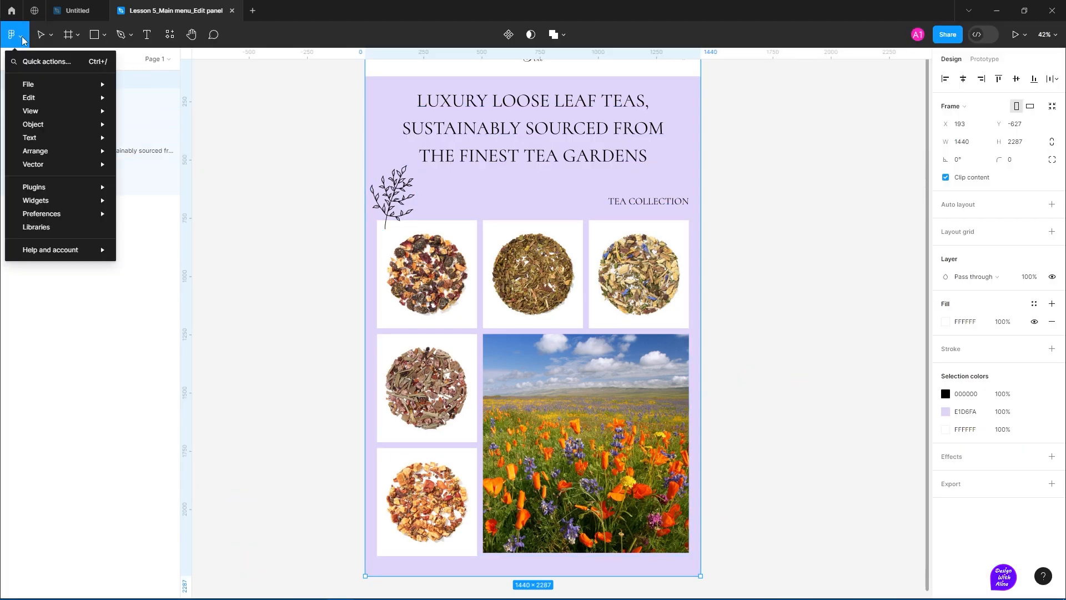
{"action": "mouse_move", "coordinate": [35, 101]}
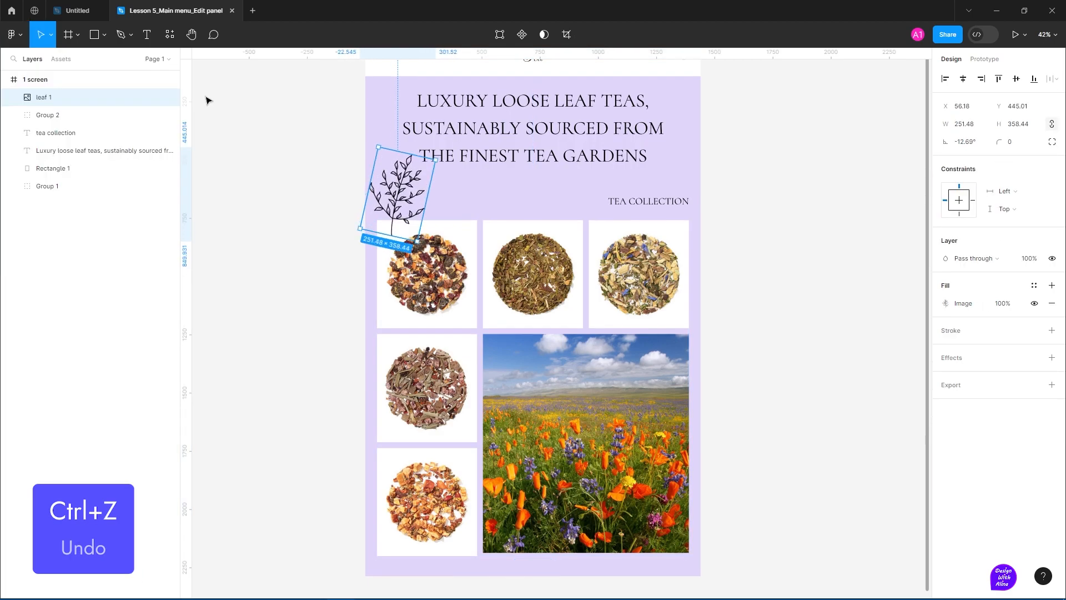
Undo the remaining leaf edits and restore the leaf with redo
{"action": "key", "text": "ctrl+z"}
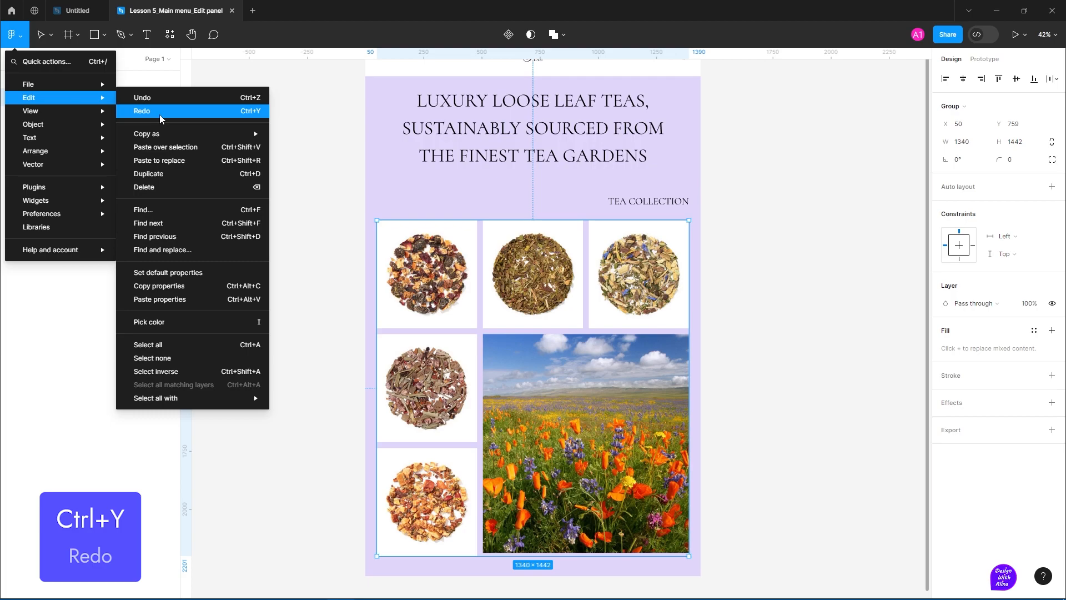
{"action": "left_click", "coordinate": [160, 118]}
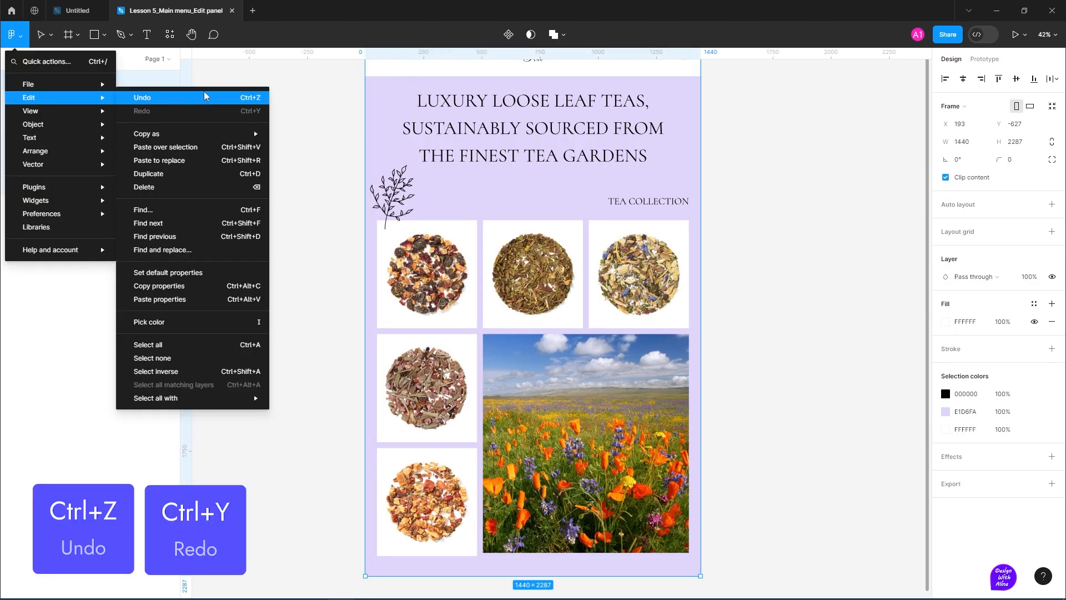
{"action": "left_click", "coordinate": [205, 100]}
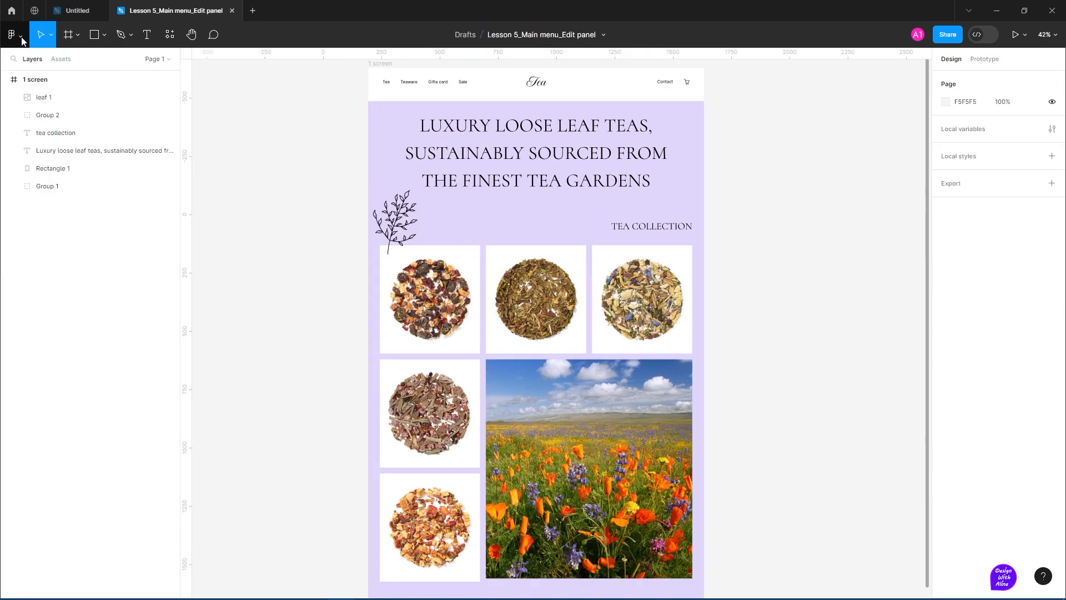
Copy the main heading as plain text and paste it onto the canvas
{"action": "left_click", "coordinate": [17, 34]}
{"action": "mouse_move", "coordinate": [29, 97]}
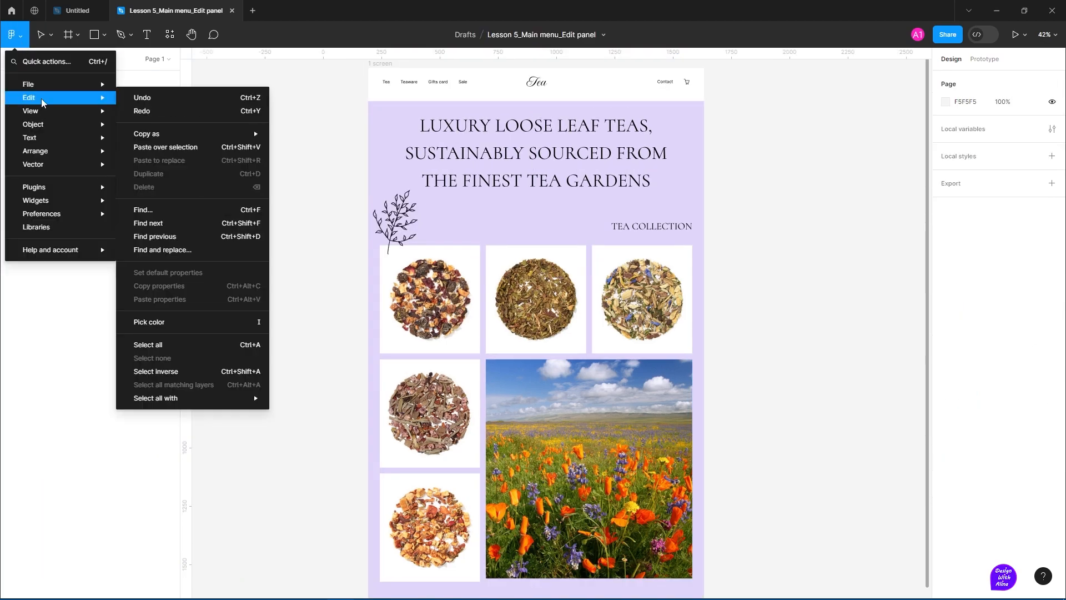
{"action": "mouse_move", "coordinate": [174, 139]}
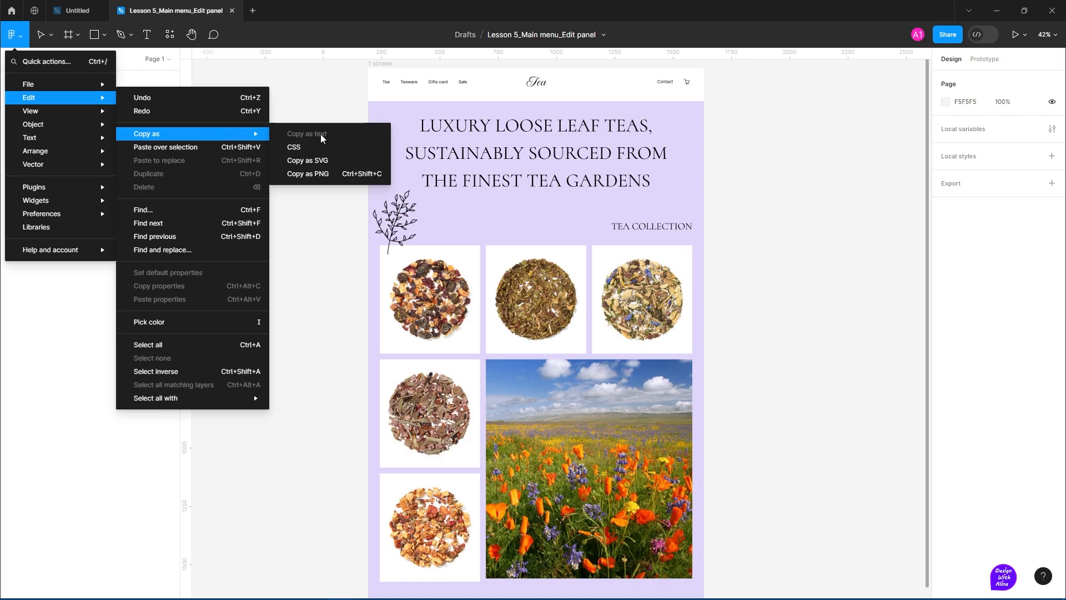
{"action": "left_click", "coordinate": [509, 154]}
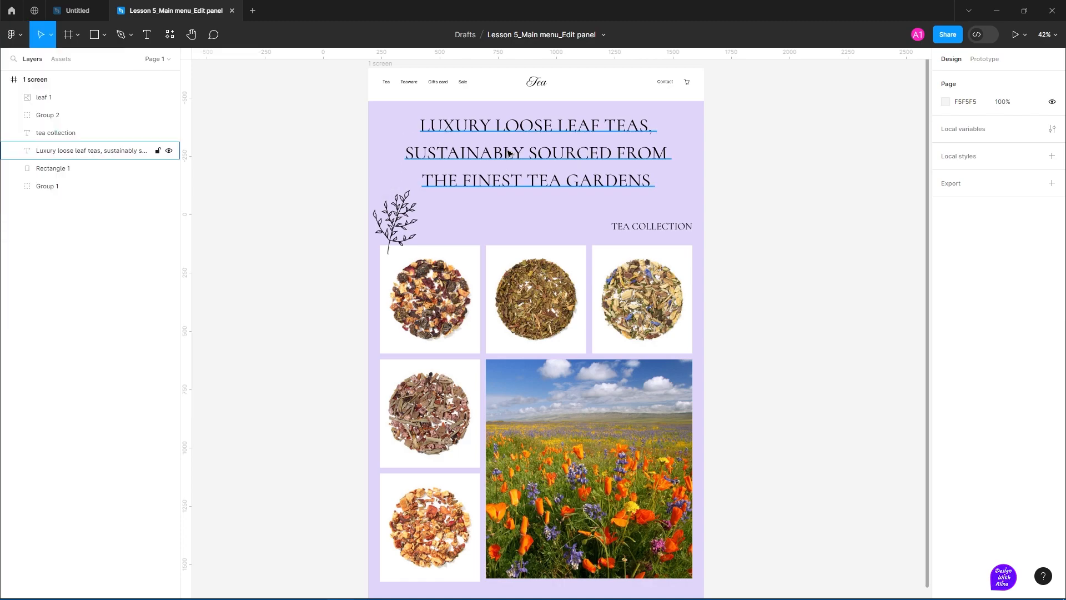
{"action": "left_click", "coordinate": [16, 35]}
{"action": "mouse_move", "coordinate": [42, 99]}
{"action": "mouse_move", "coordinate": [195, 138]}
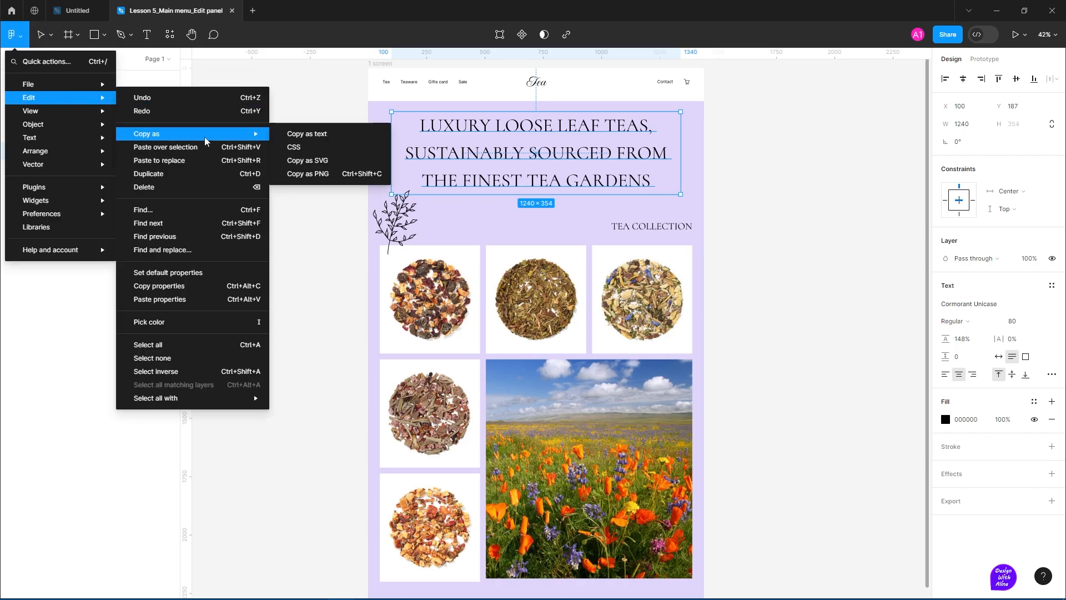
{"action": "right_click", "coordinate": [472, 126]}
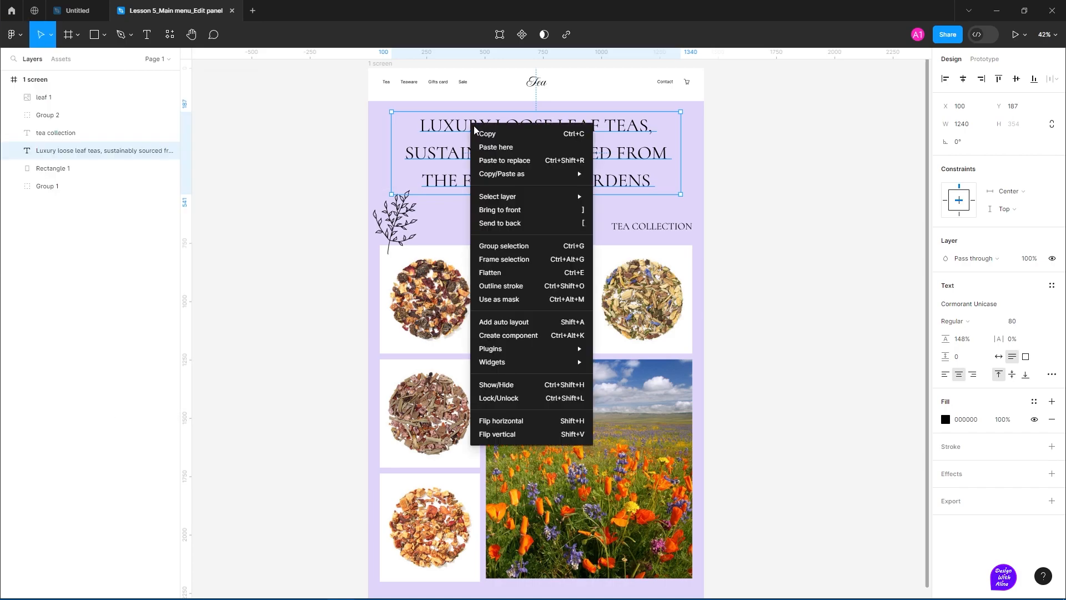
{"action": "mouse_move", "coordinate": [497, 176]}
{"action": "left_click", "coordinate": [609, 175]}
{"action": "key", "text": "ctrl+v"}
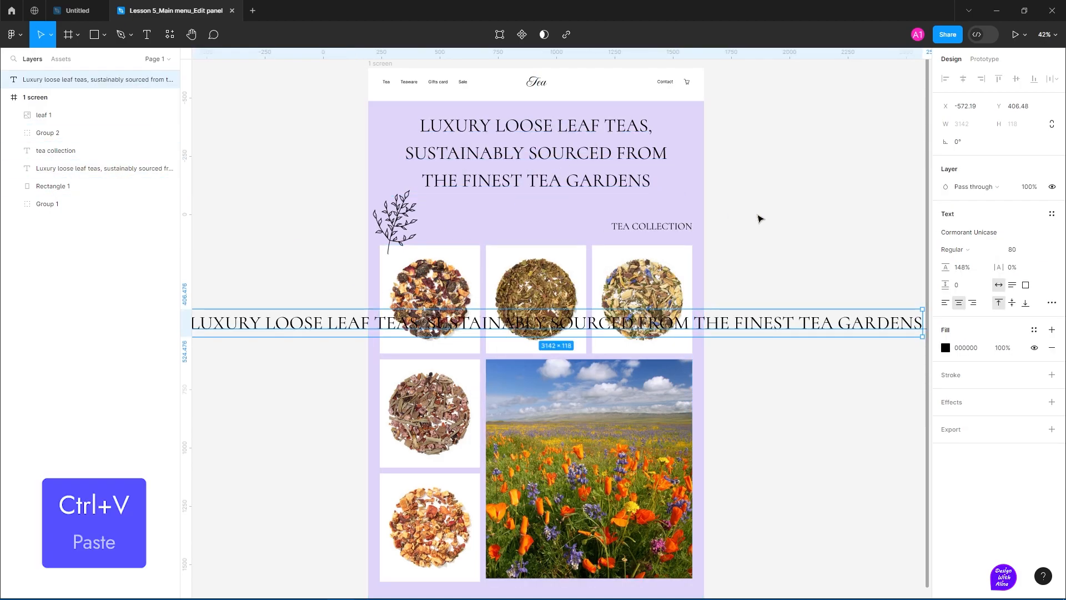
Paste the heading text a second time and move this copy up to about X -558, Y 56
{"action": "right_click", "coordinate": [758, 179]}
{"action": "left_click", "coordinate": [780, 185]}
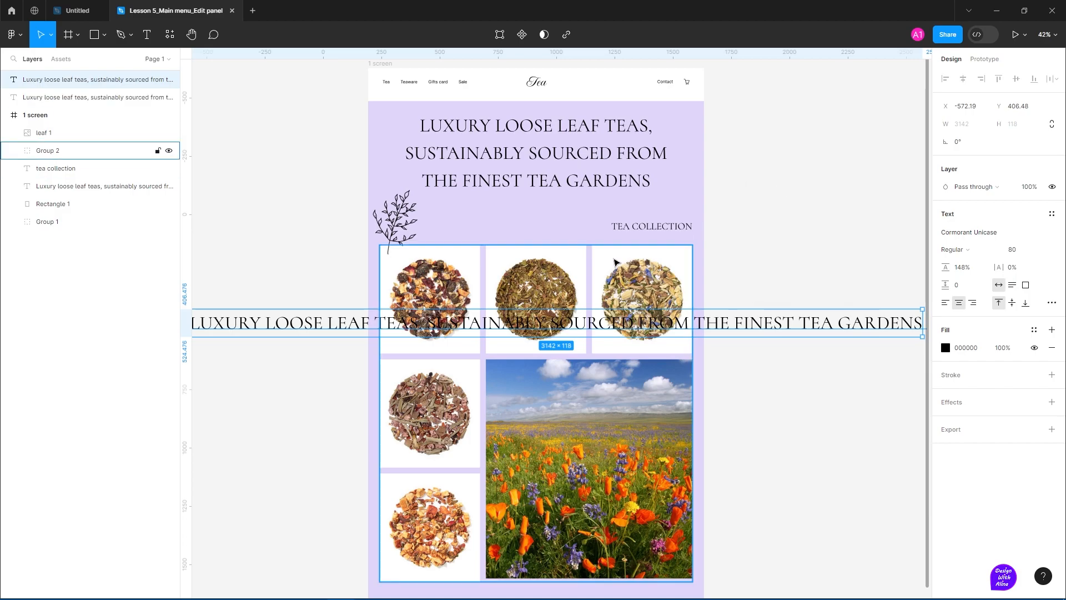
{"action": "left_click_drag", "start_coordinate": [311, 328], "coordinate": [314, 246]}
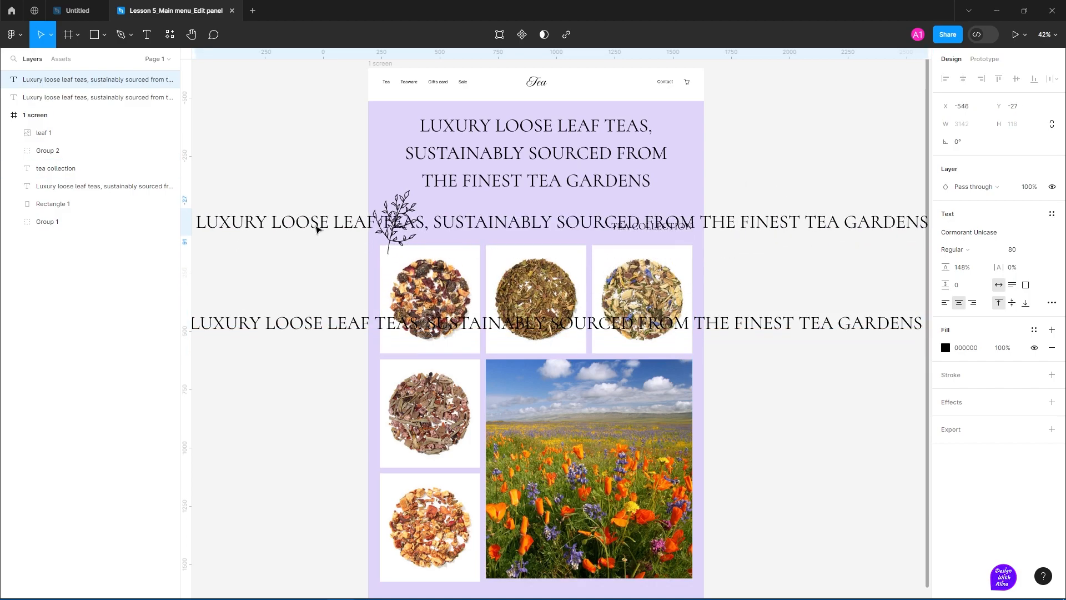
{"action": "scroll", "coordinate": [546, 329], "scroll_direction": "down", "scroll_amount": 2}
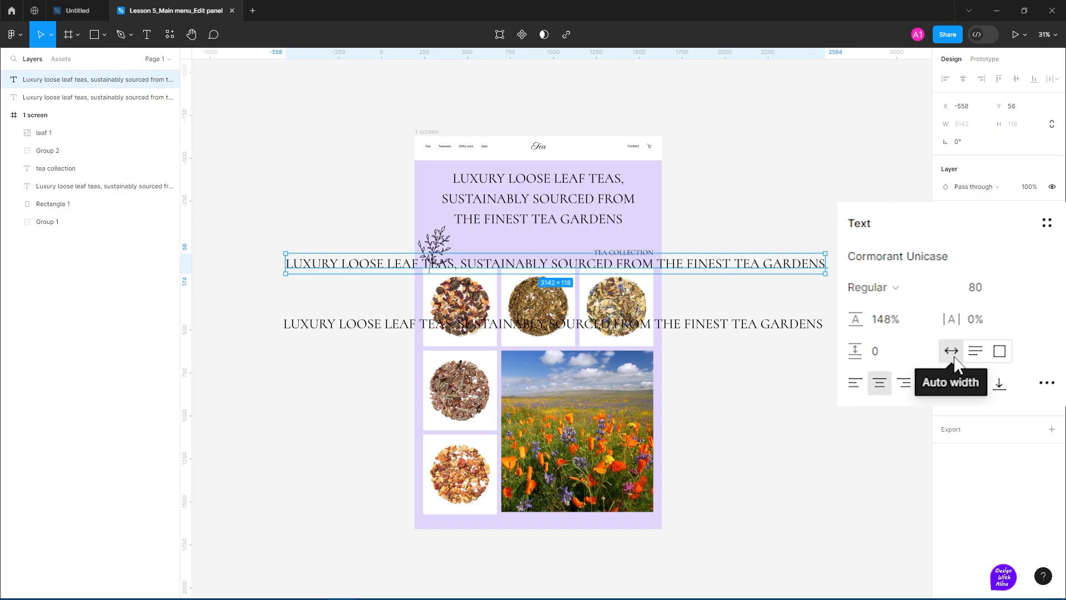
Check the original heading's text resizing mode, then delete both pasted single-line copies
{"action": "left_click", "coordinate": [606, 198]}
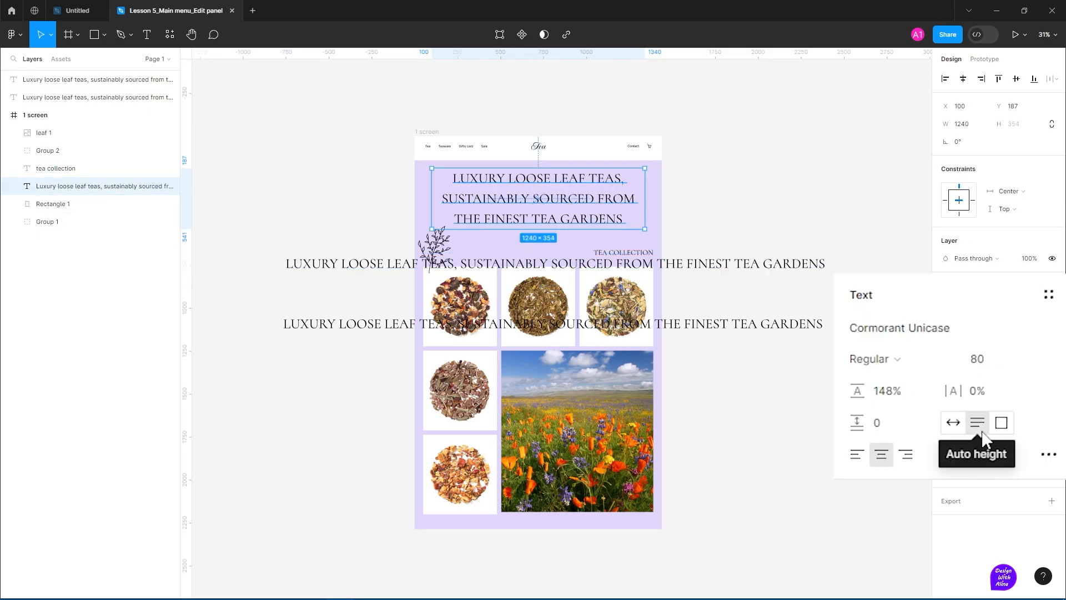
{"action": "left_click", "coordinate": [757, 321]}
{"action": "left_click", "coordinate": [757, 269], "text": "shift"}
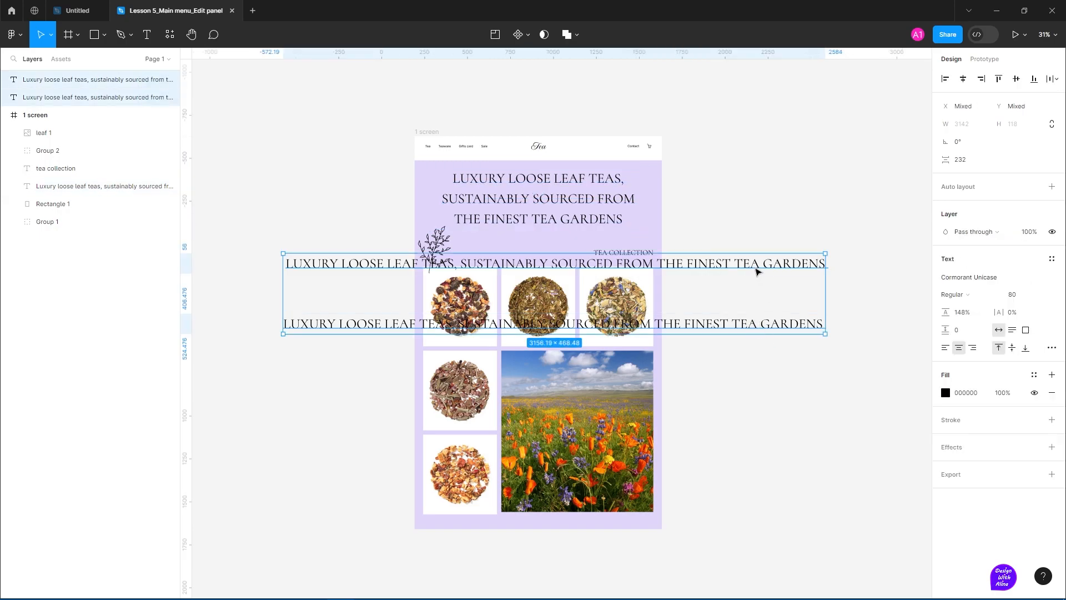
{"action": "key", "text": "Delete"}
Duplicate the main heading by copy and paste and move the copy beside the page at about X 1667, Y -411
{"action": "key", "text": "ctrl+c"}
{"action": "key", "text": "ctrl+v"}
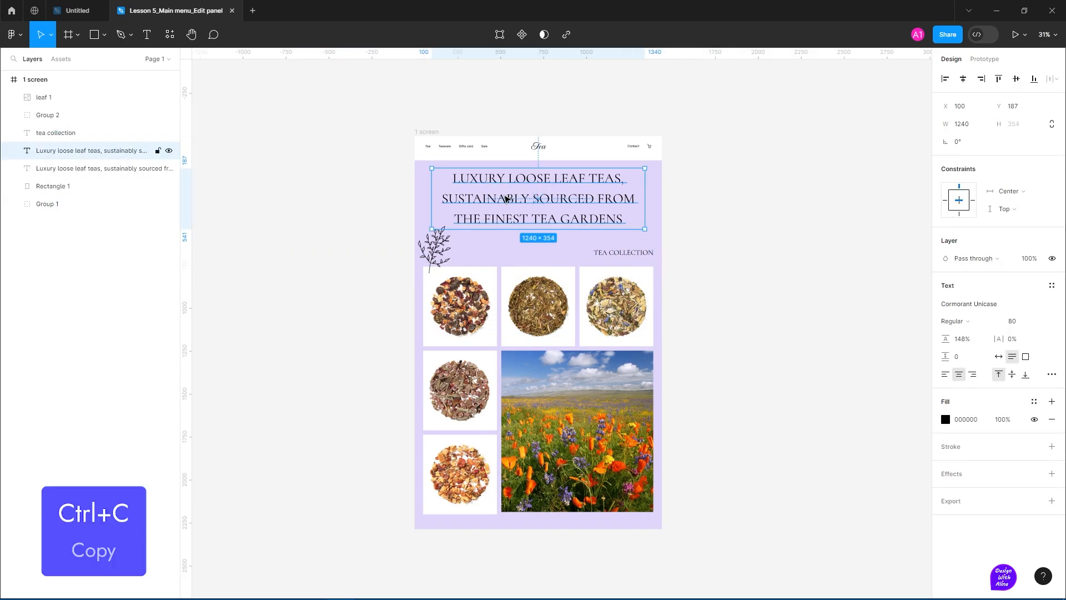
{"action": "left_click_drag", "start_coordinate": [511, 205], "coordinate": [747, 208]}
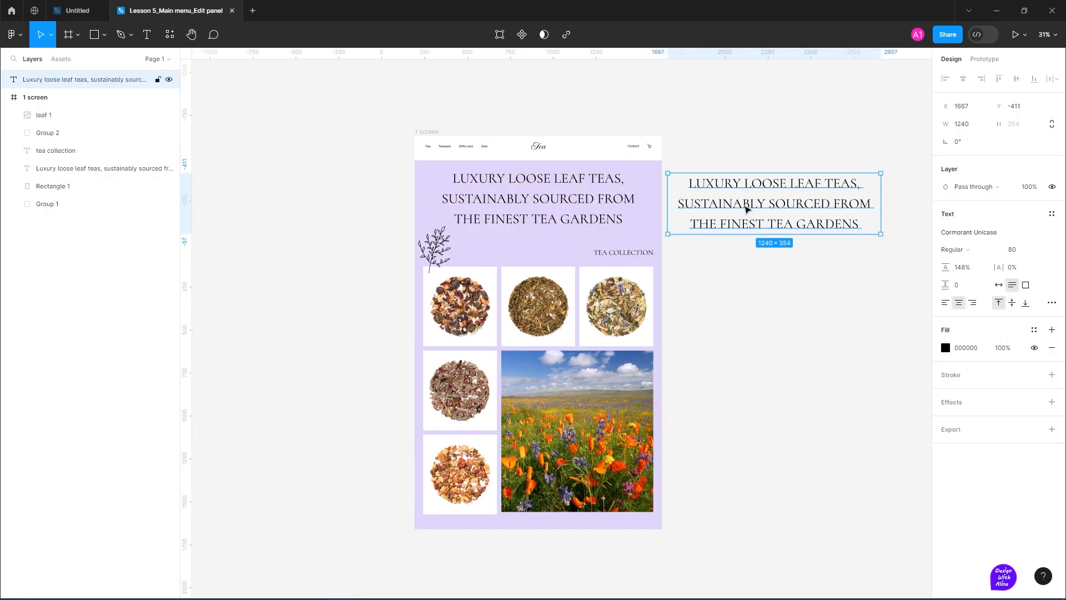
Try the auto width and fixed size resizing modes on the heading copy beside the page
{"action": "left_click", "coordinate": [998, 284]}
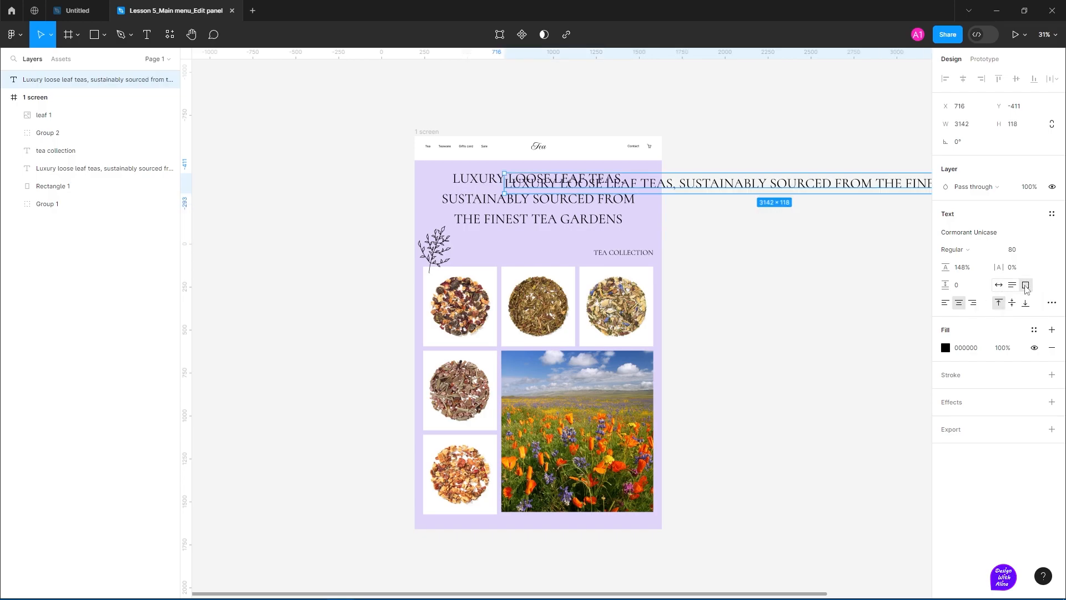
{"action": "left_click", "coordinate": [1026, 285]}
{"action": "left_click_drag", "start_coordinate": [949, 265], "coordinate": [1033, 249]}
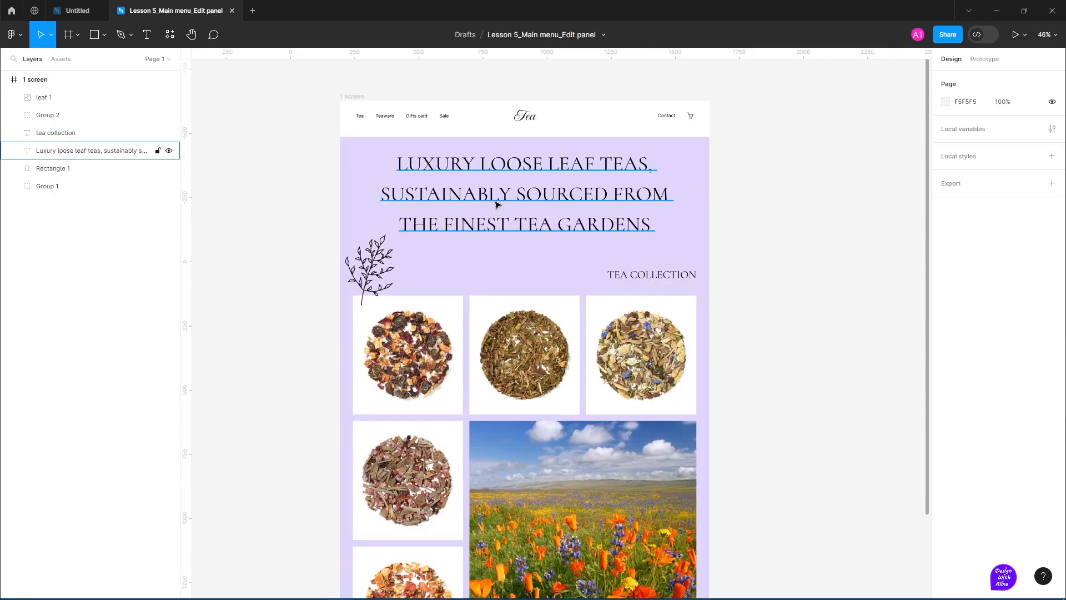
Copy the main heading with its formatting and paste it on the empty canvas at about X 1773, Y -286
{"action": "left_click", "coordinate": [496, 204]}
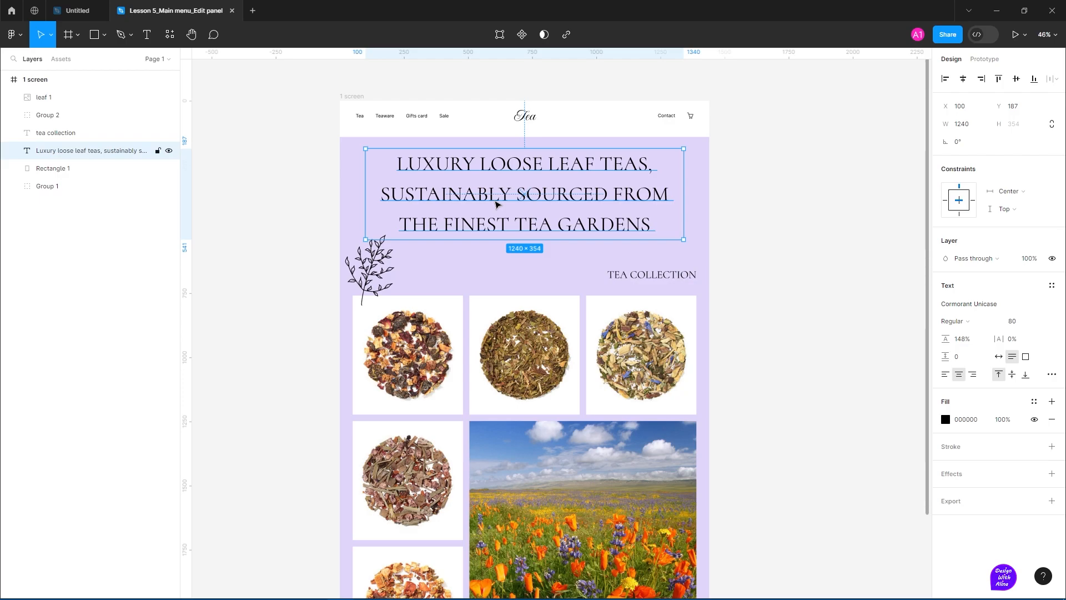
{"action": "key", "text": "ctrl+c"}
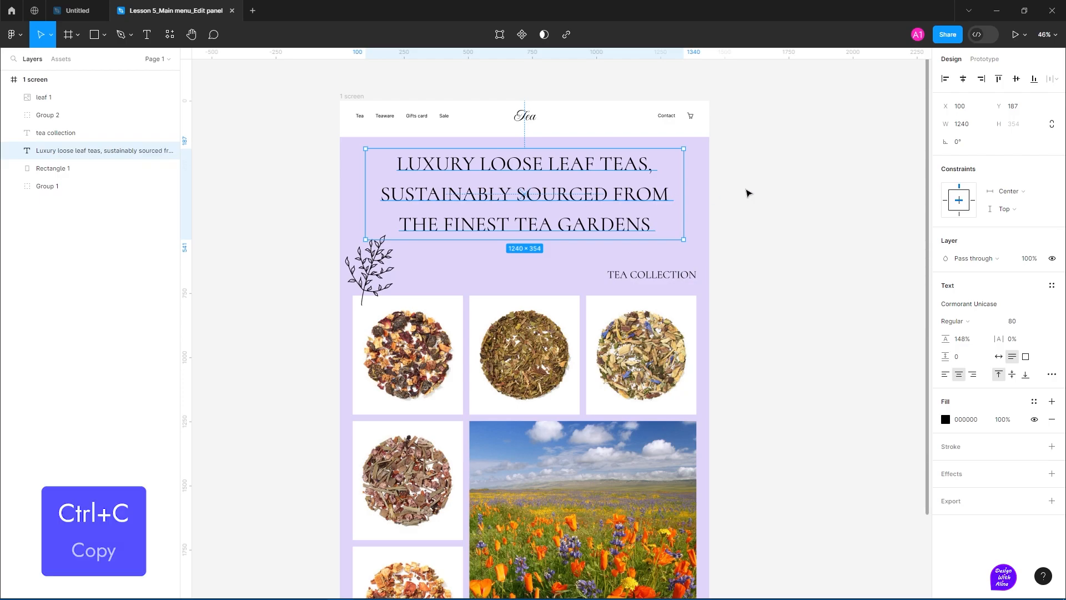
{"action": "right_click", "coordinate": [747, 193]}
{"action": "left_click", "coordinate": [761, 199]}
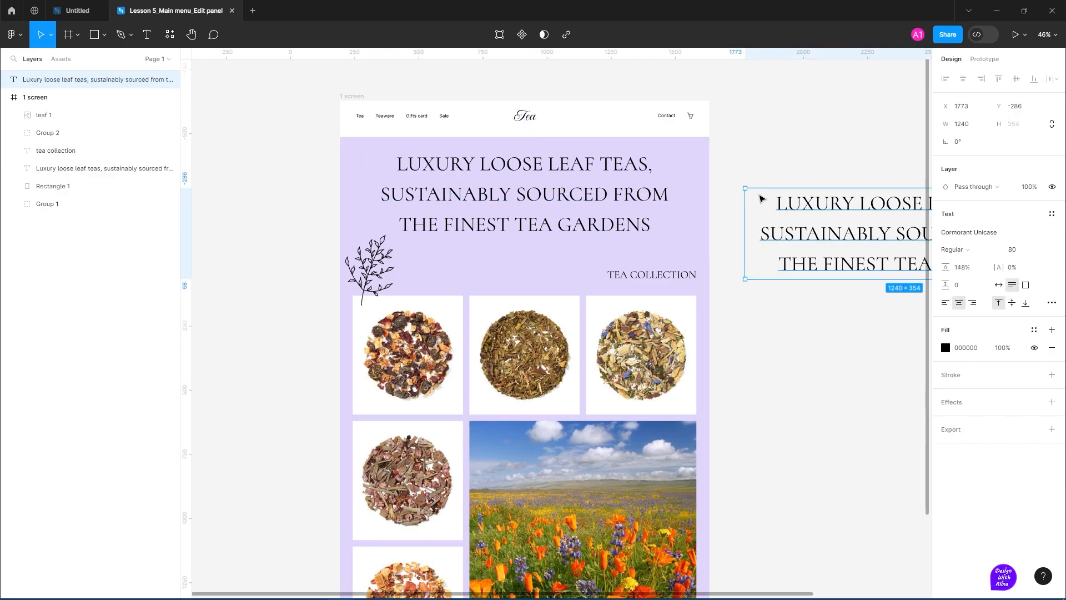
{"action": "left_click_drag", "start_coordinate": [825, 338], "coordinate": [631, 326]}
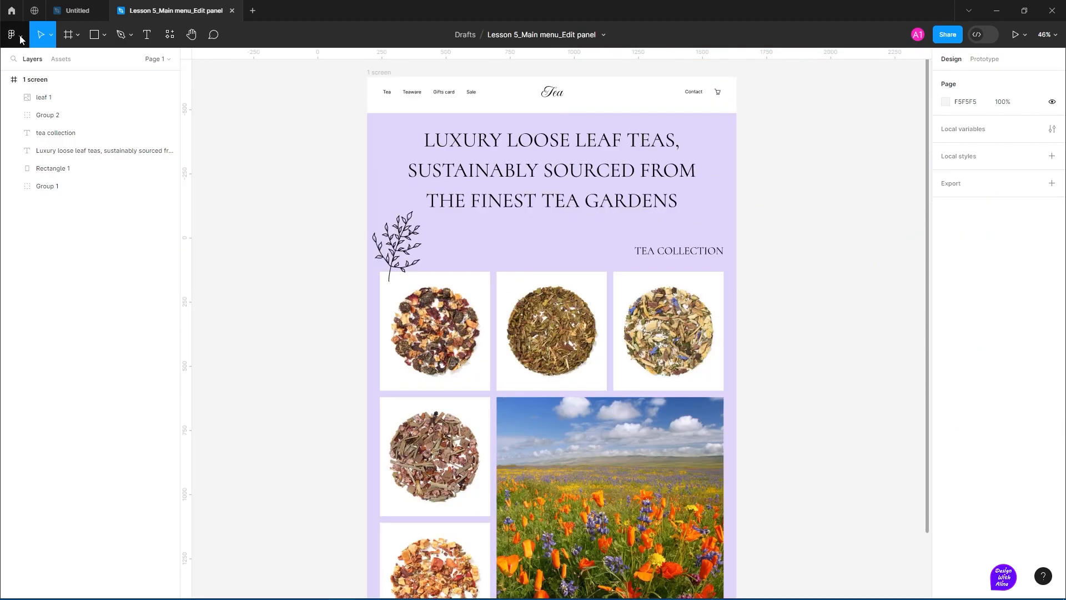
Copy the main heading as CSS code and paste the code as text on the canvas
{"action": "left_click", "coordinate": [11, 35]}
{"action": "mouse_move", "coordinate": [29, 98]}
{"action": "mouse_move", "coordinate": [147, 133]}
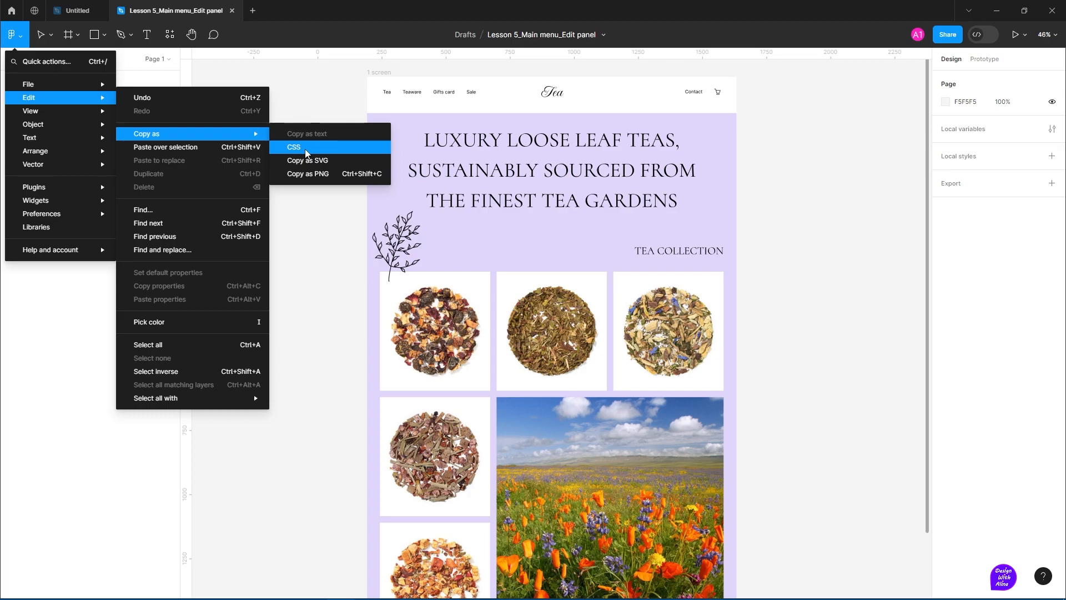
{"action": "left_click", "coordinate": [621, 149]}
{"action": "right_click", "coordinate": [621, 149]}
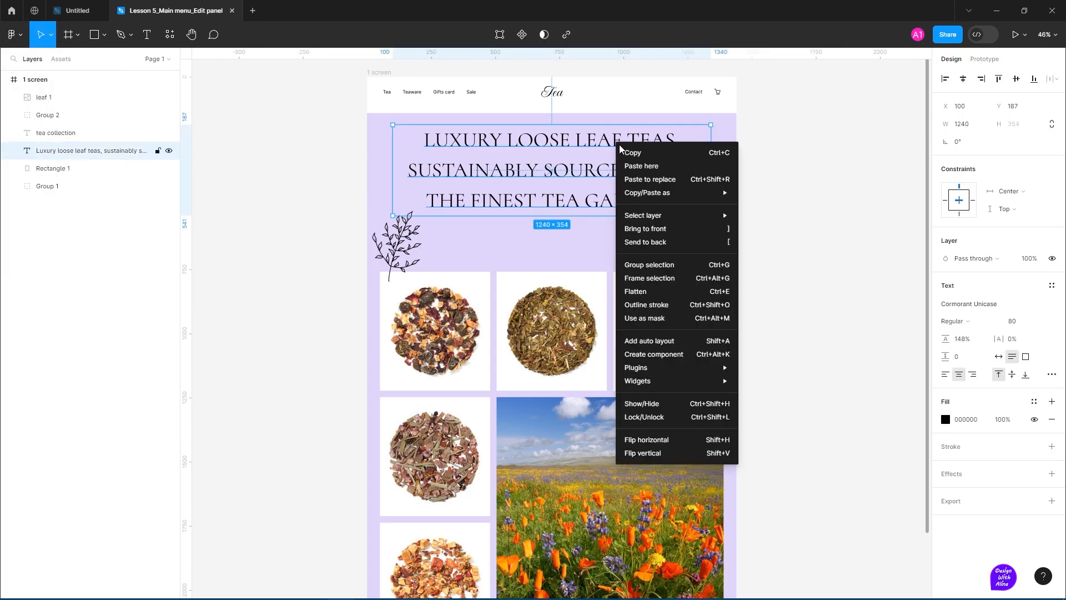
{"action": "mouse_move", "coordinate": [625, 193]}
{"action": "mouse_move", "coordinate": [755, 205]}
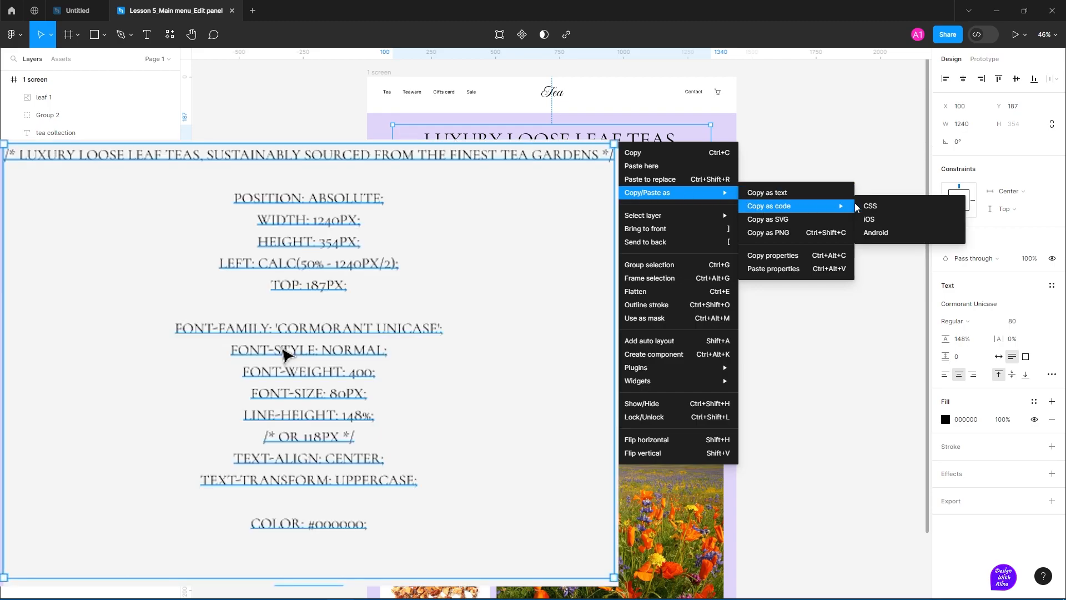
Copy the header's cart icon vector as SVG and paste it on the empty canvas beside the page
{"action": "left_click", "coordinate": [11, 35]}
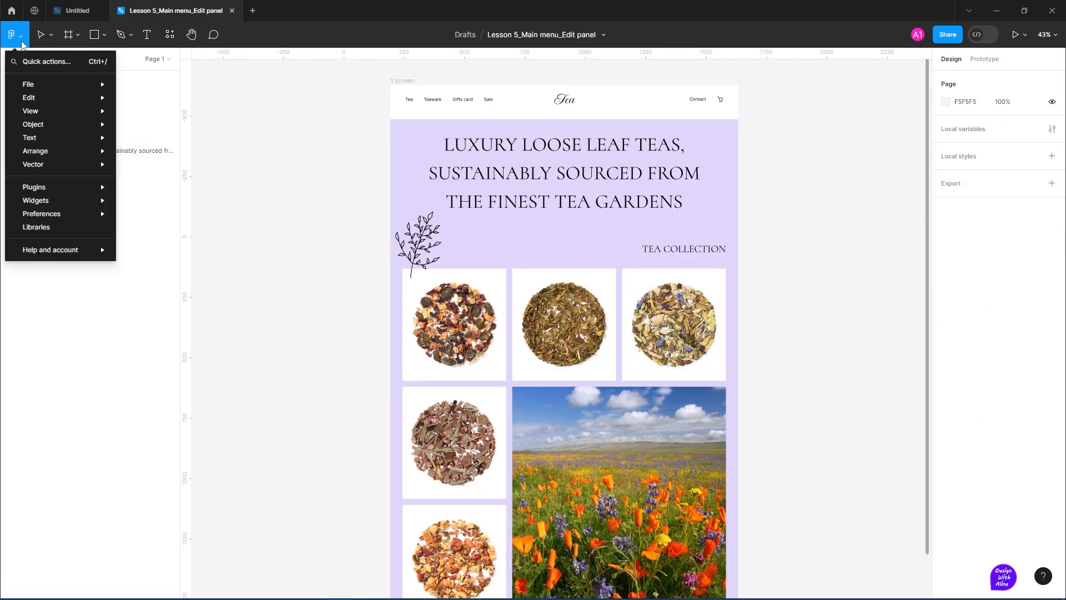
{"action": "mouse_move", "coordinate": [29, 97]}
{"action": "mouse_move", "coordinate": [146, 134]}
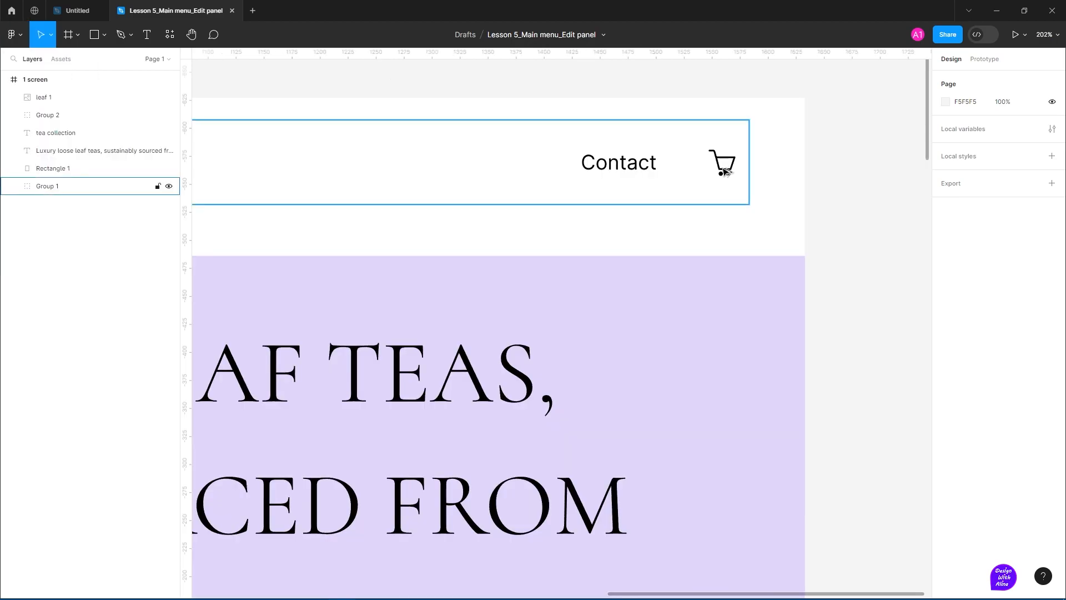
{"action": "left_click", "coordinate": [724, 172], "text": "ctrl"}
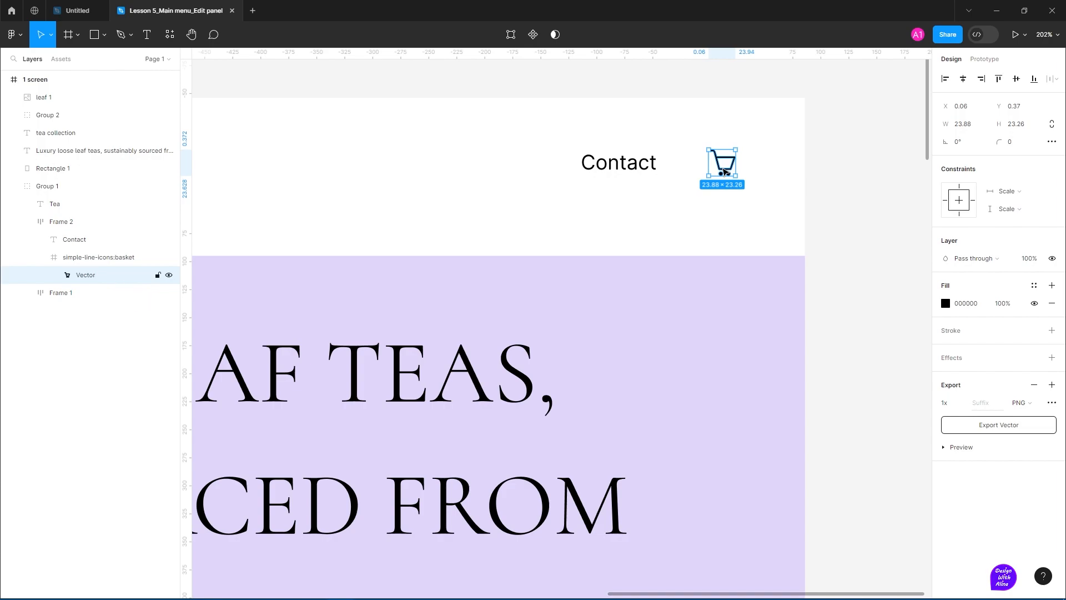
{"action": "right_click", "coordinate": [724, 172]}
{"action": "mouse_move", "coordinate": [738, 220]}
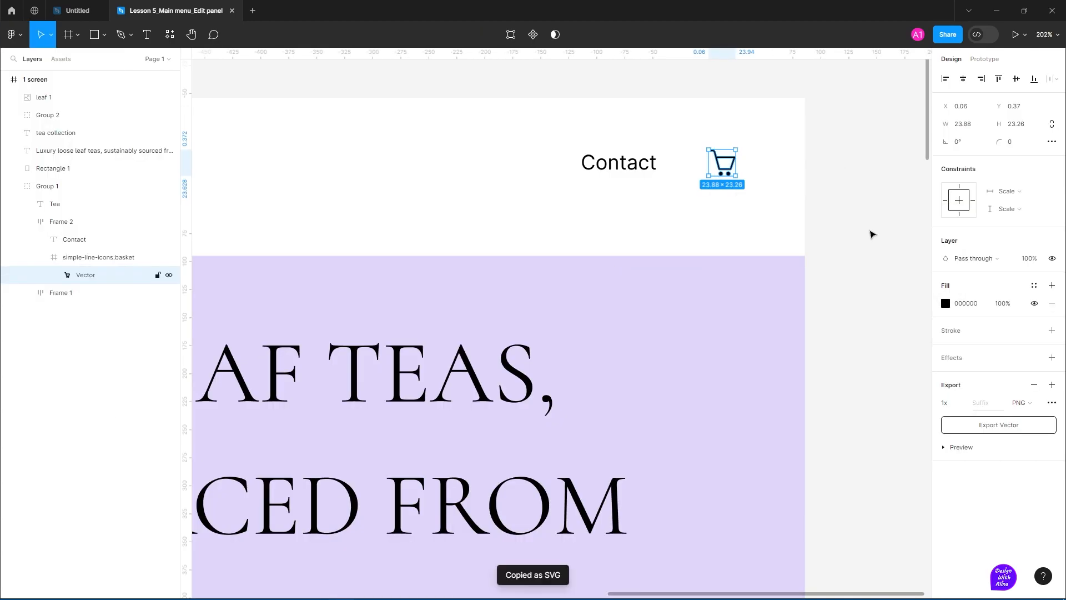
{"action": "right_click", "coordinate": [842, 176]}
{"action": "left_click", "coordinate": [853, 190]}
{"action": "left_click", "coordinate": [946, 393]}
{"action": "left_click", "coordinate": [897, 457]}
{"action": "left_click", "coordinate": [902, 376]}
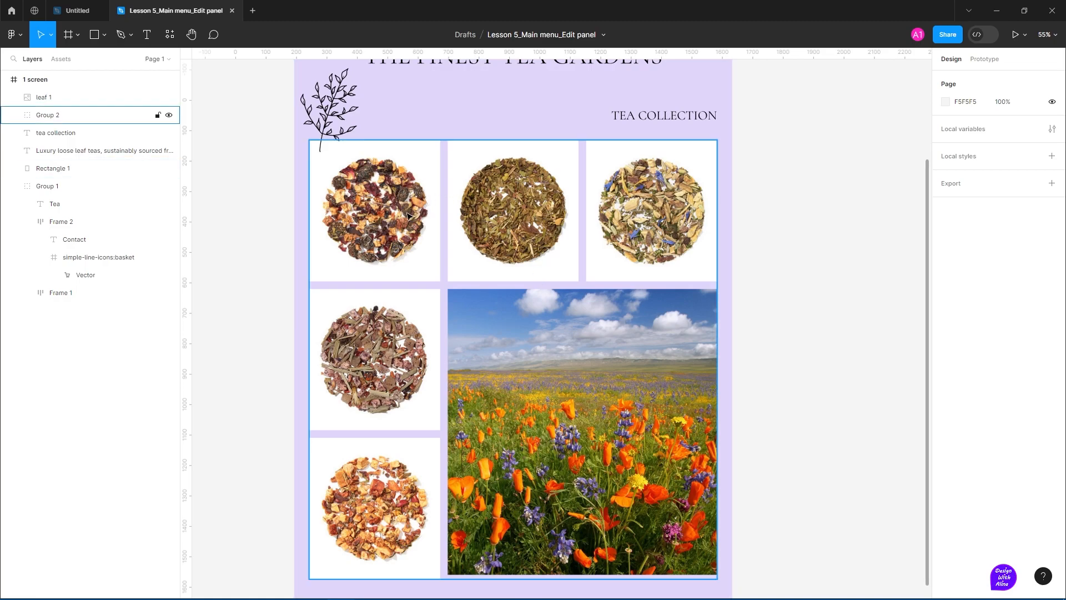
Copy the tea collection image grid group as PNG and paste it on the canvas beside the page
{"action": "left_click", "coordinate": [408, 217]}
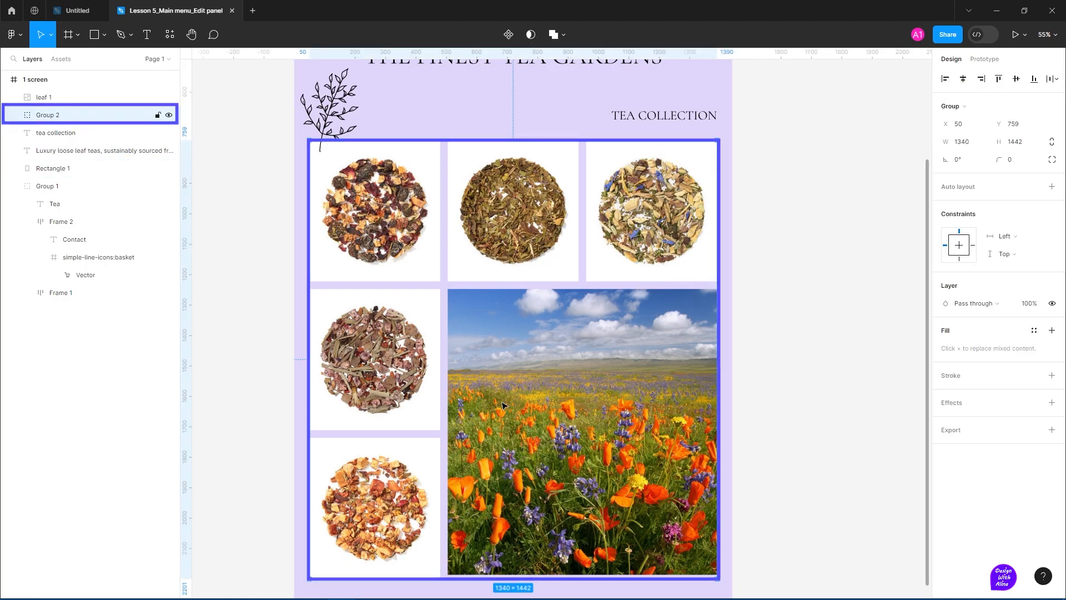
{"action": "left_click", "coordinate": [11, 34]}
{"action": "mouse_move", "coordinate": [70, 98]}
{"action": "mouse_move", "coordinate": [183, 136]}
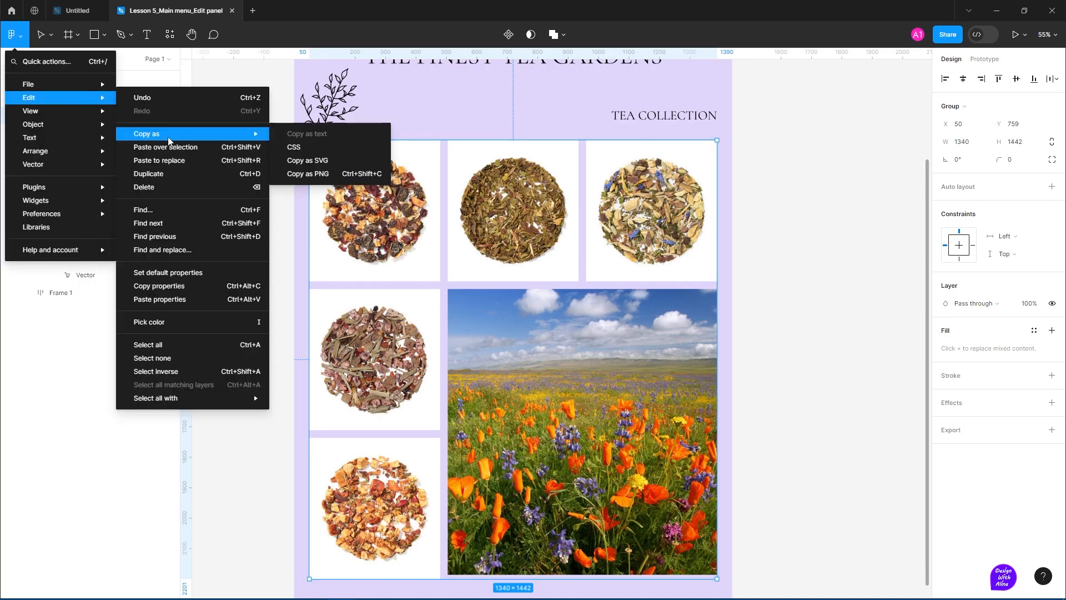
{"action": "left_click", "coordinate": [327, 177]}
{"action": "right_click", "coordinate": [683, 180]}
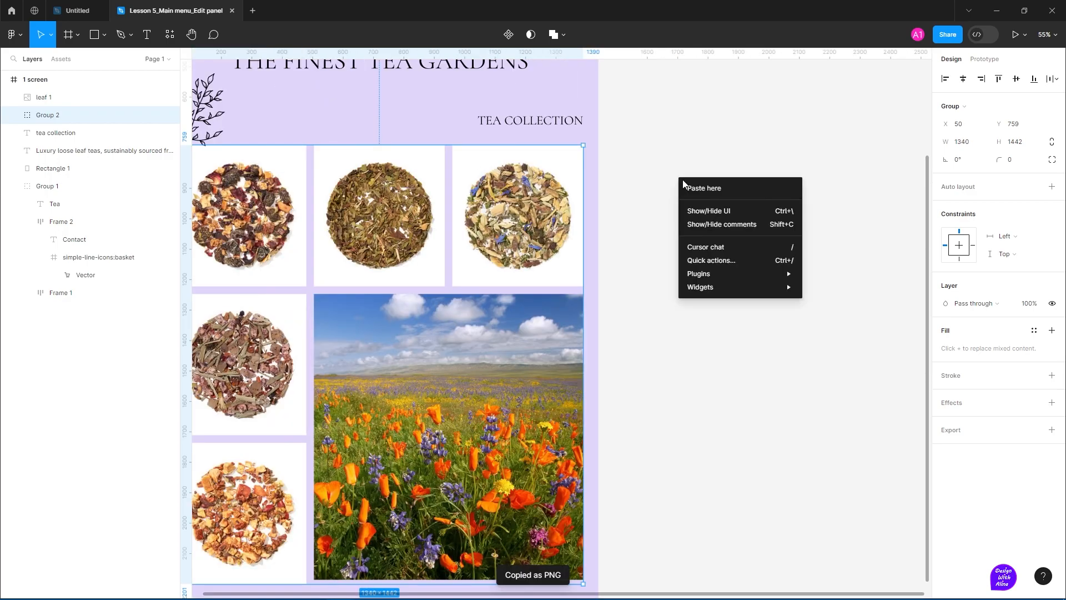
{"action": "left_click", "coordinate": [703, 192]}
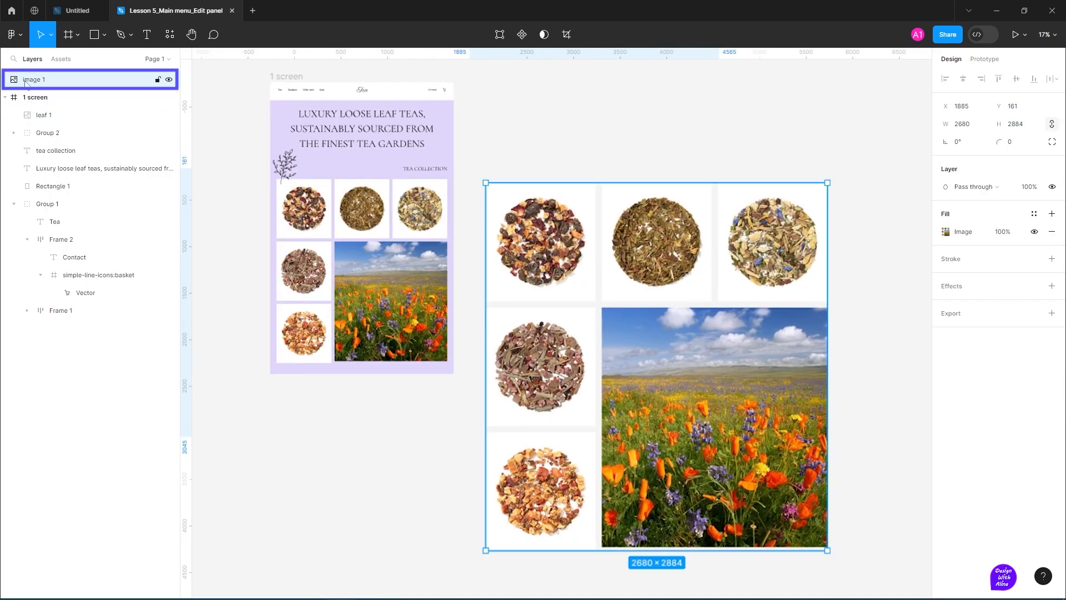
Select the original tea collection grid group and expand it to examine its individual image layers
{"action": "left_click", "coordinate": [371, 274]}
{"action": "left_click", "coordinate": [19, 133]}
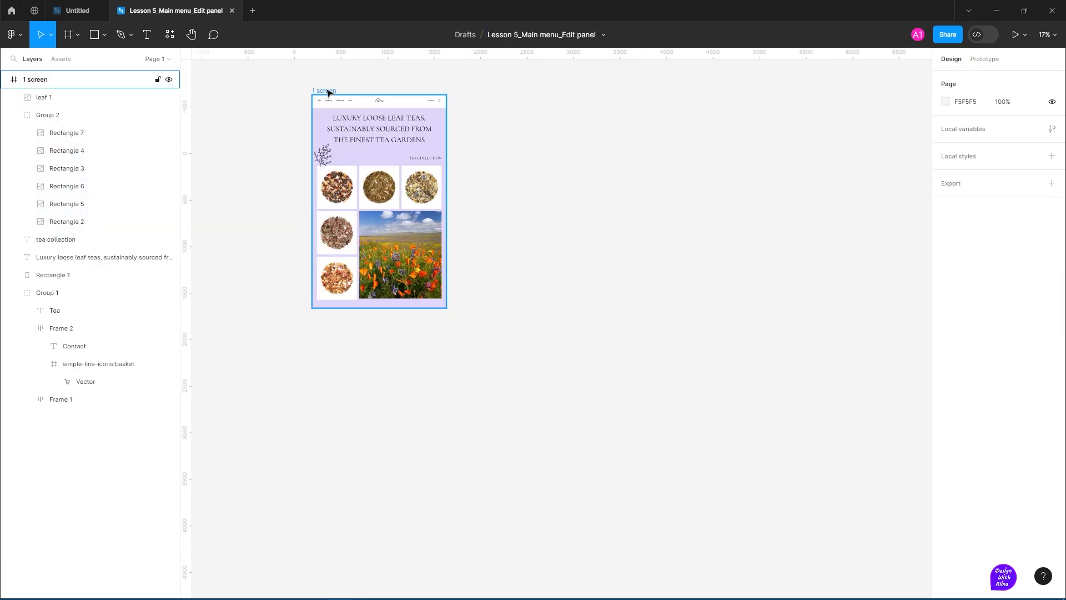
Copy the whole 1 screen frame as PNG and paste it on the empty canvas beside the page
{"action": "left_click", "coordinate": [328, 92]}
{"action": "key", "text": "shift+2"}
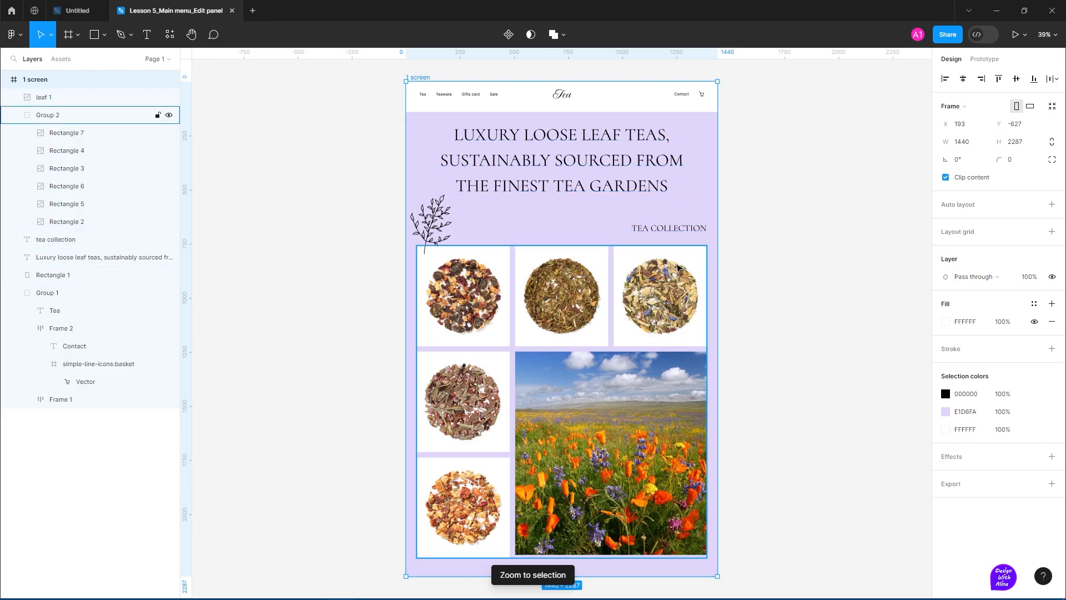
{"action": "right_click", "coordinate": [595, 228]}
{"action": "mouse_move", "coordinate": [638, 283]}
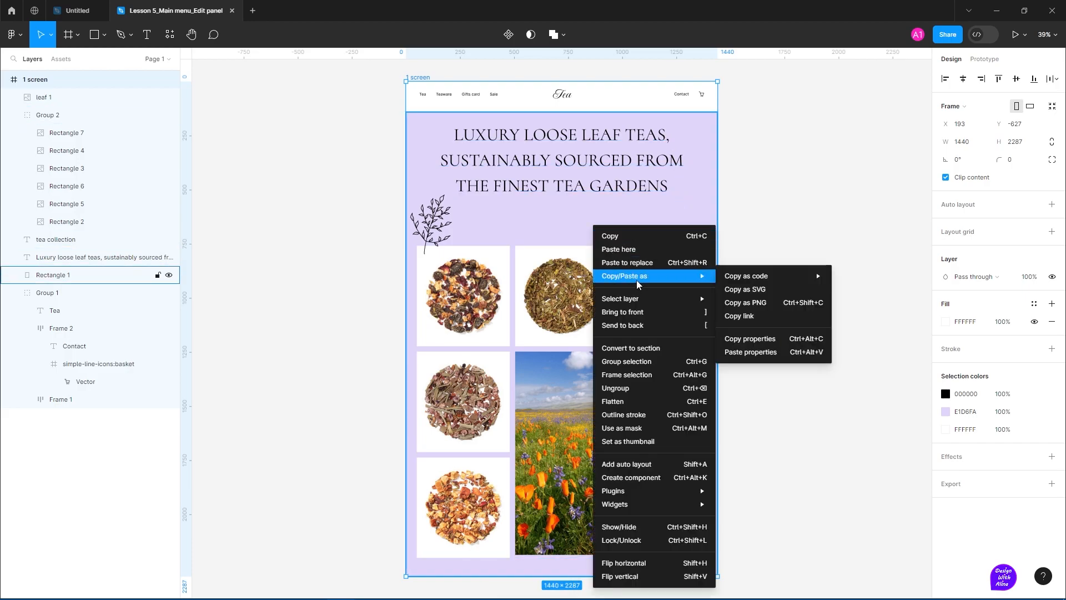
{"action": "left_click", "coordinate": [738, 303]}
{"action": "right_click", "coordinate": [773, 138]}
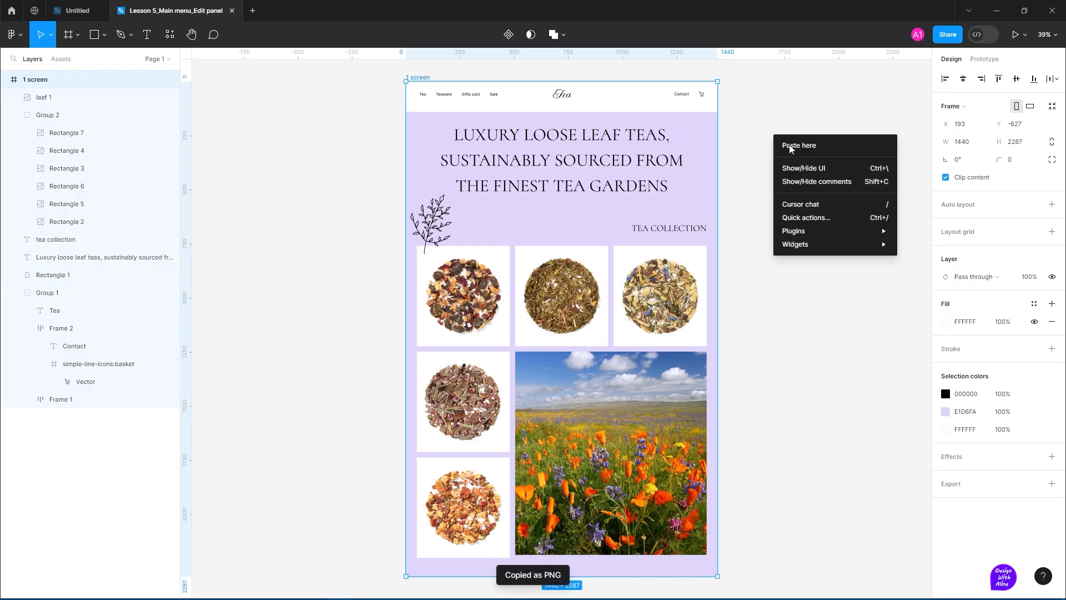
{"action": "left_click", "coordinate": [791, 147]}
Add a 1x PNG export setting with preview to the pasted page image, and crop the image from below to about 2579 × 2229
{"action": "left_click", "coordinate": [1052, 313]}
{"action": "left_click", "coordinate": [960, 376]}
{"action": "left_click", "coordinate": [978, 354]}
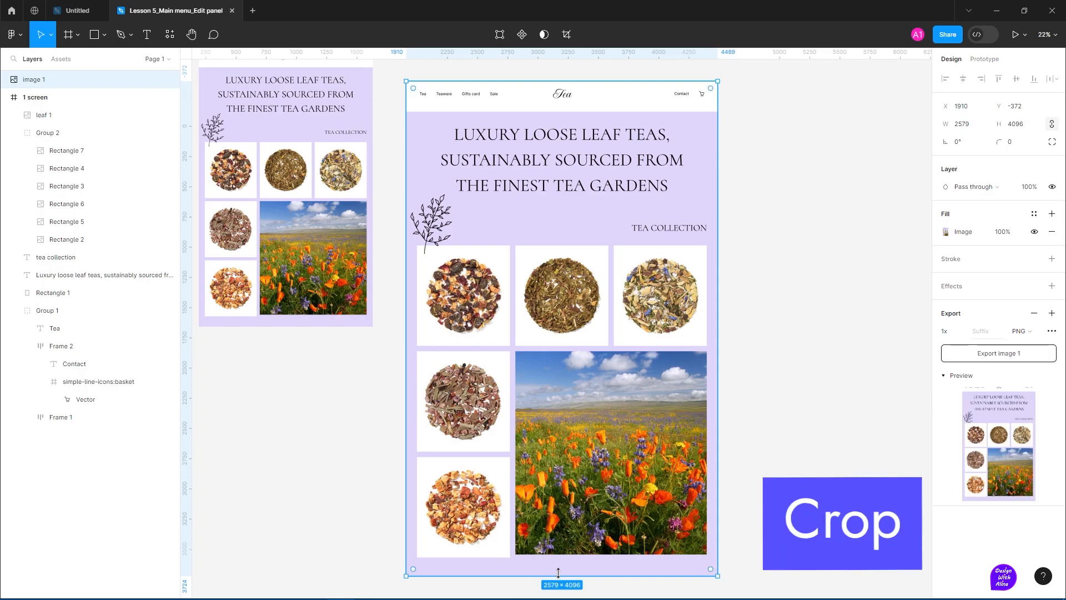
{"action": "left_click_drag", "start_coordinate": [557, 575], "coordinate": [561, 351]}
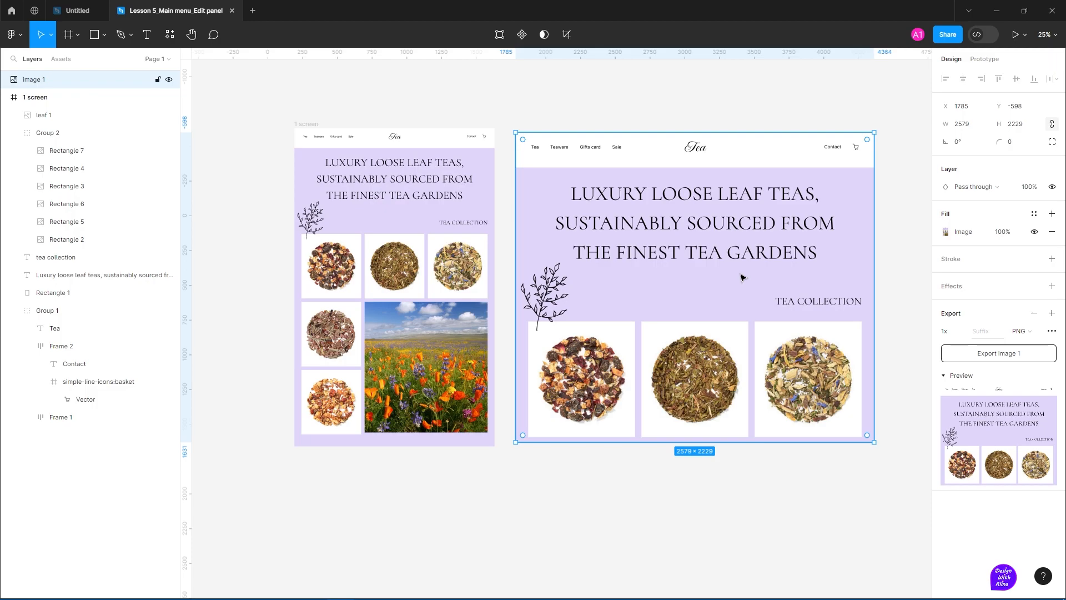
Copy the tea collection label and use Paste over selection to place it over the first tea image
{"action": "left_click", "coordinate": [11, 35]}
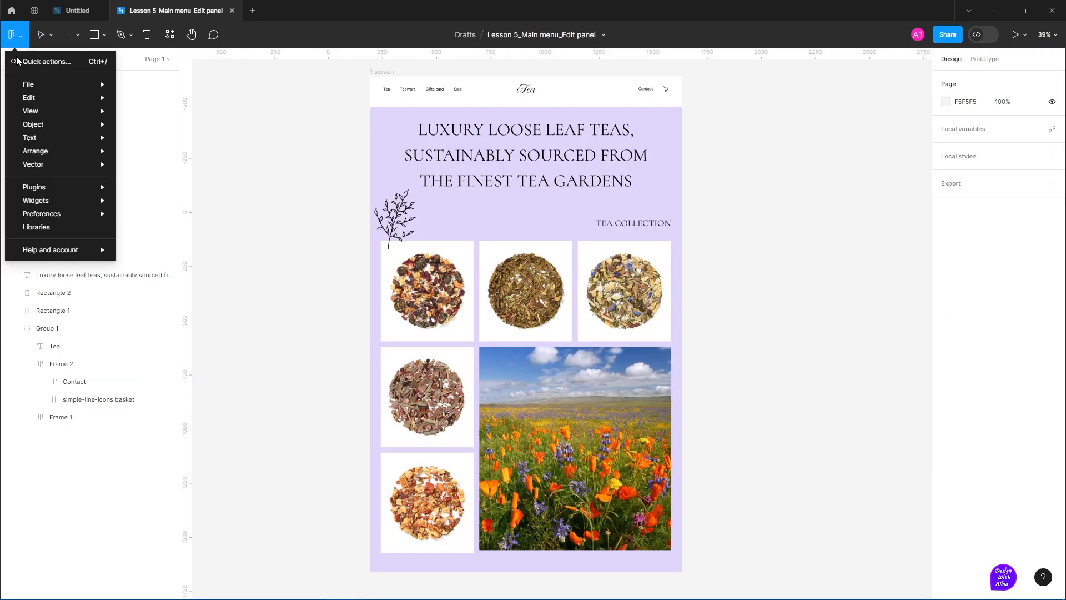
{"action": "mouse_move", "coordinate": [29, 102]}
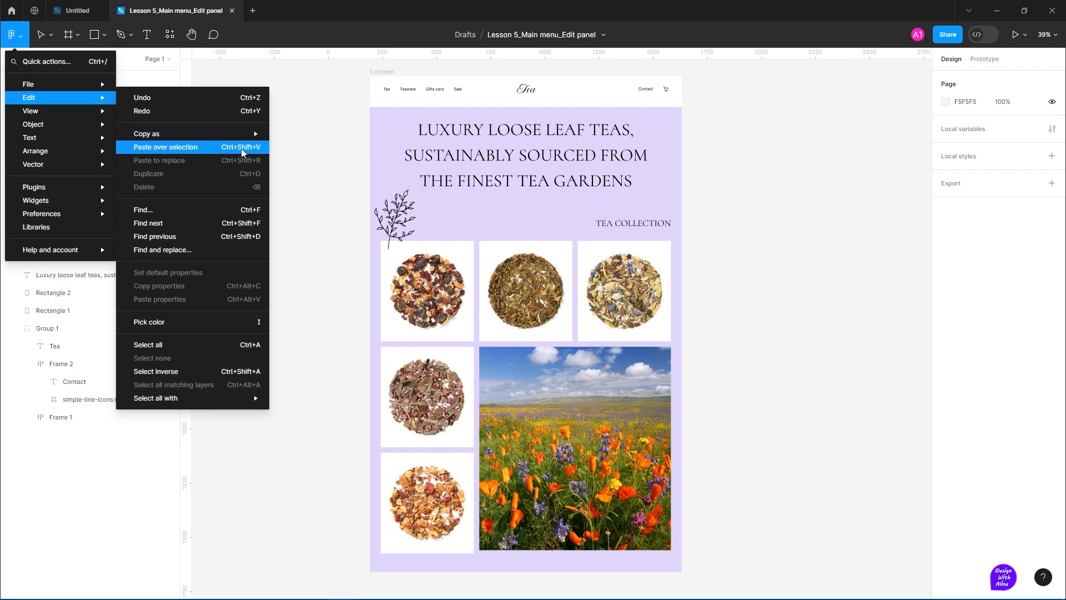
{"action": "left_click", "coordinate": [348, 272]}
{"action": "left_click", "coordinate": [388, 256]}
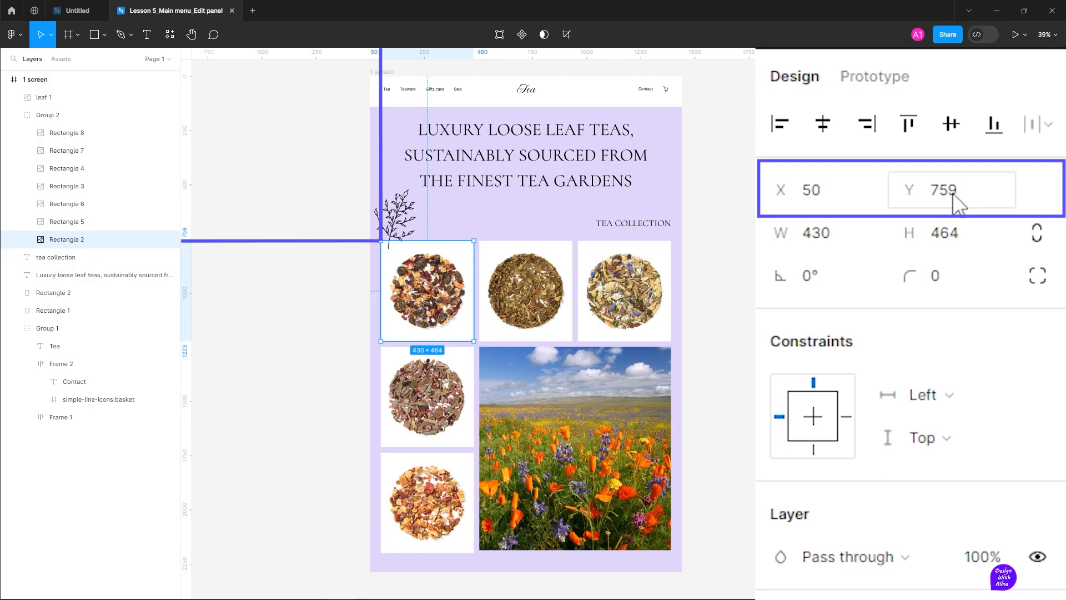
{"action": "left_click", "coordinate": [618, 224]}
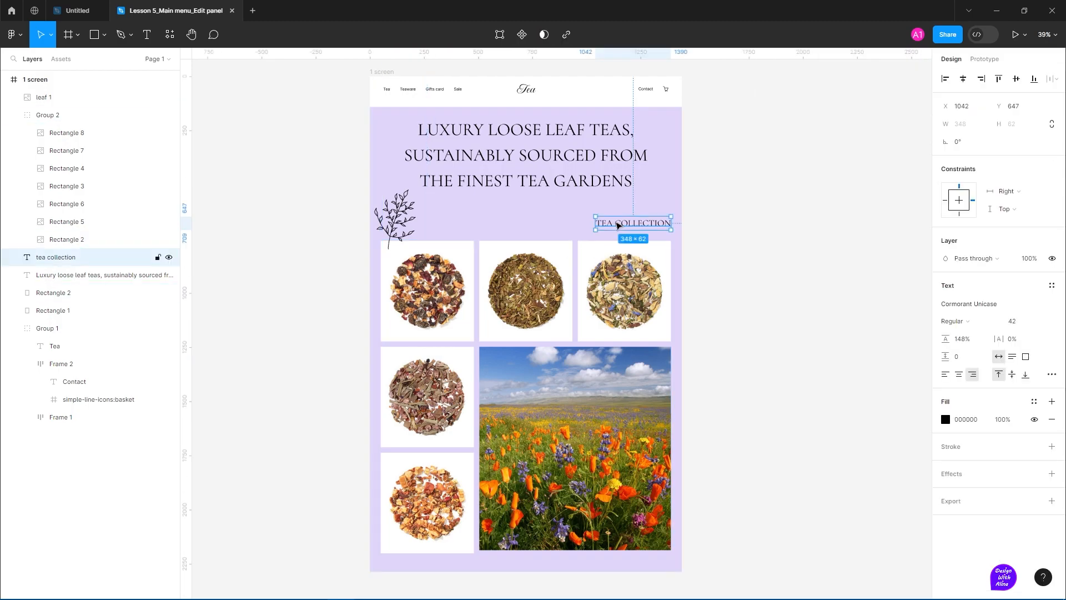
{"action": "key", "text": "ctrl+c"}
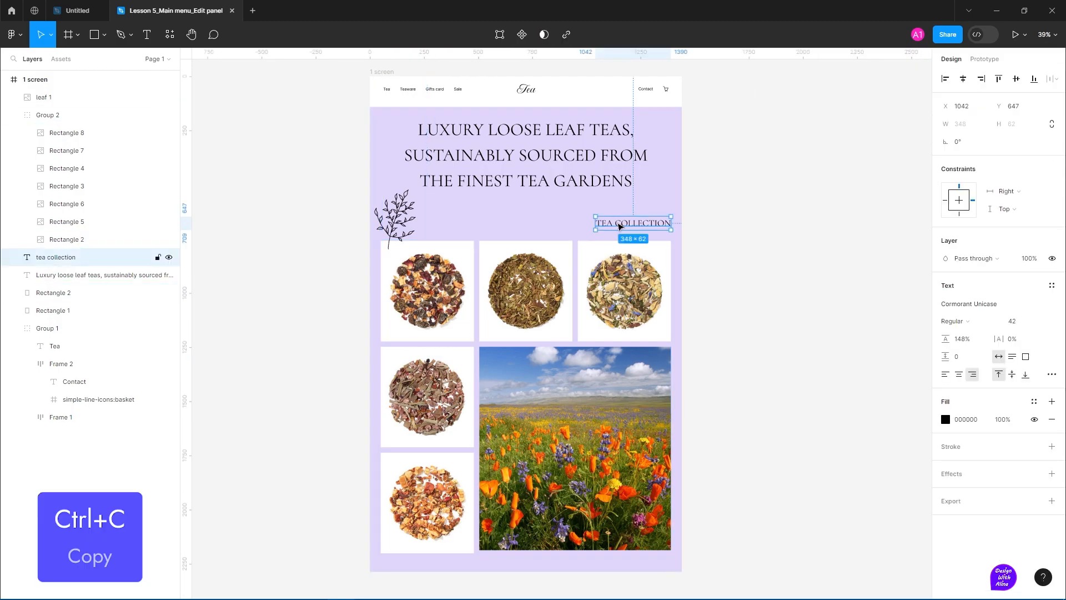
{"action": "left_click", "coordinate": [457, 270]}
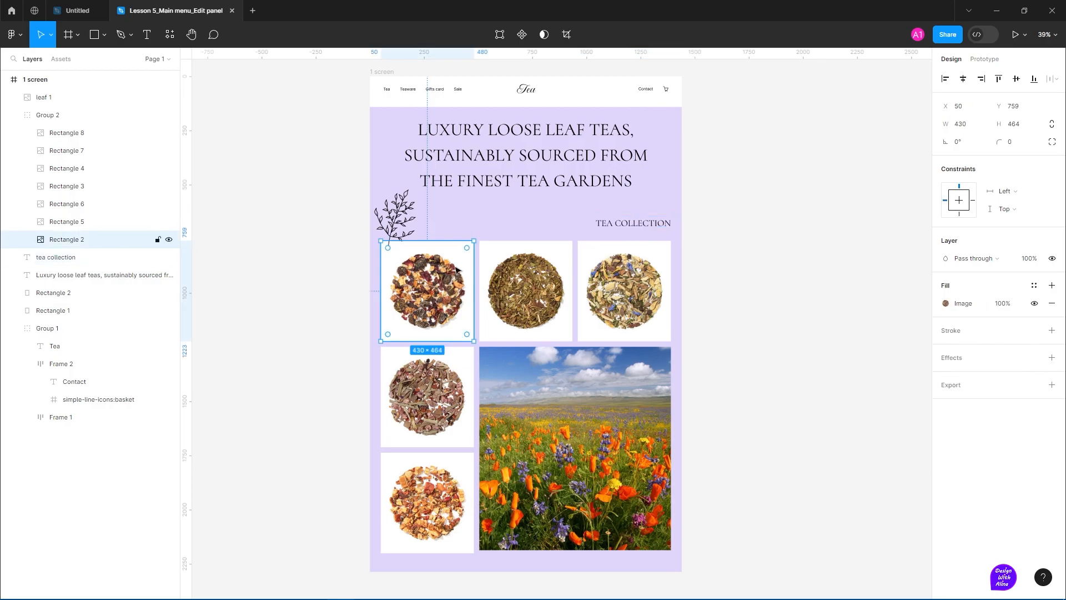
{"action": "left_click", "coordinate": [14, 34]}
{"action": "mouse_move", "coordinate": [43, 99]}
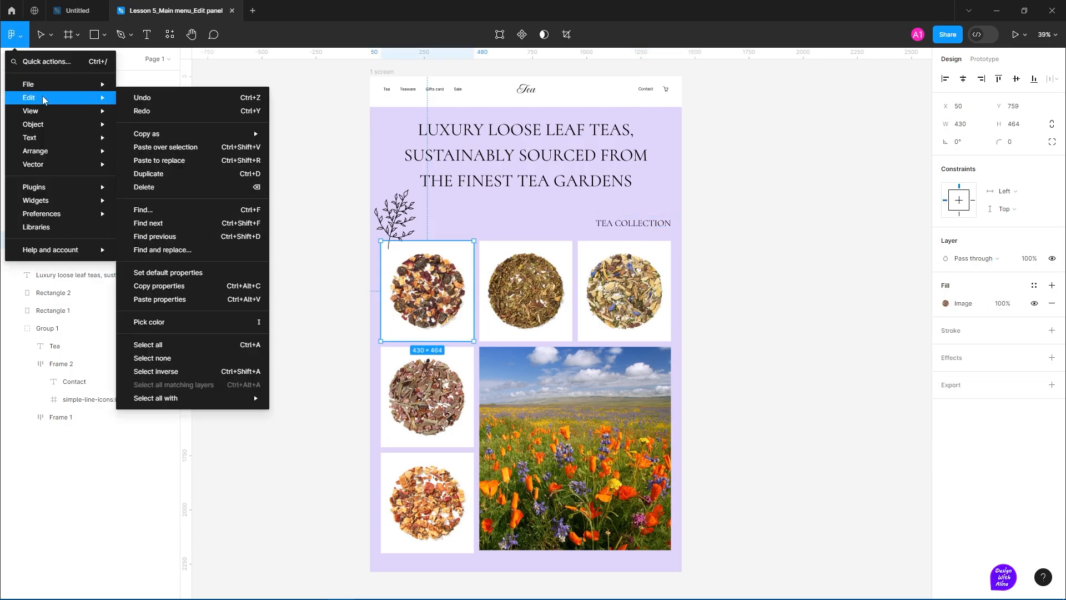
{"action": "left_click", "coordinate": [164, 148]}
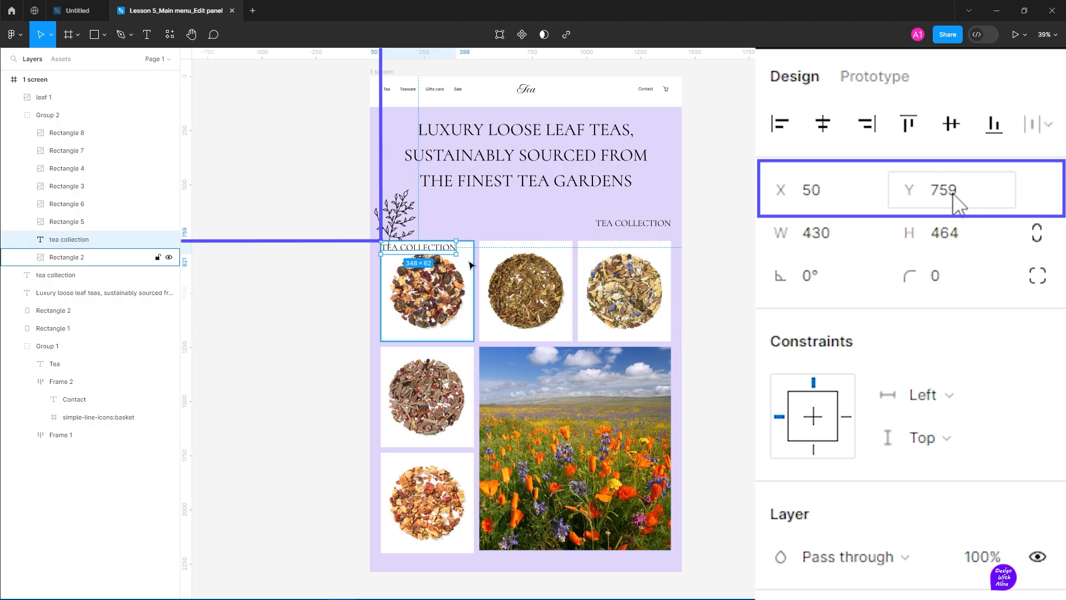
{"action": "left_click_drag", "start_coordinate": [453, 251], "coordinate": [678, 400]}
{"action": "key", "text": "ctrl+v"}
{"action": "key", "text": "Delete"}
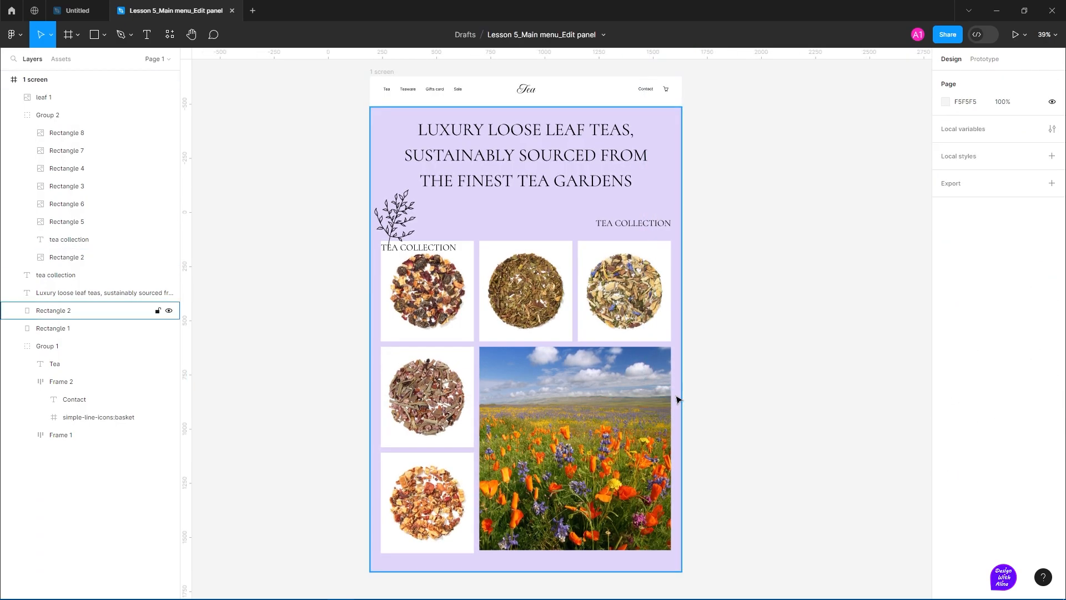
Copy the flower field image and use Paste over selection to place it over the 1 screen frame
{"action": "left_click", "coordinate": [587, 410]}
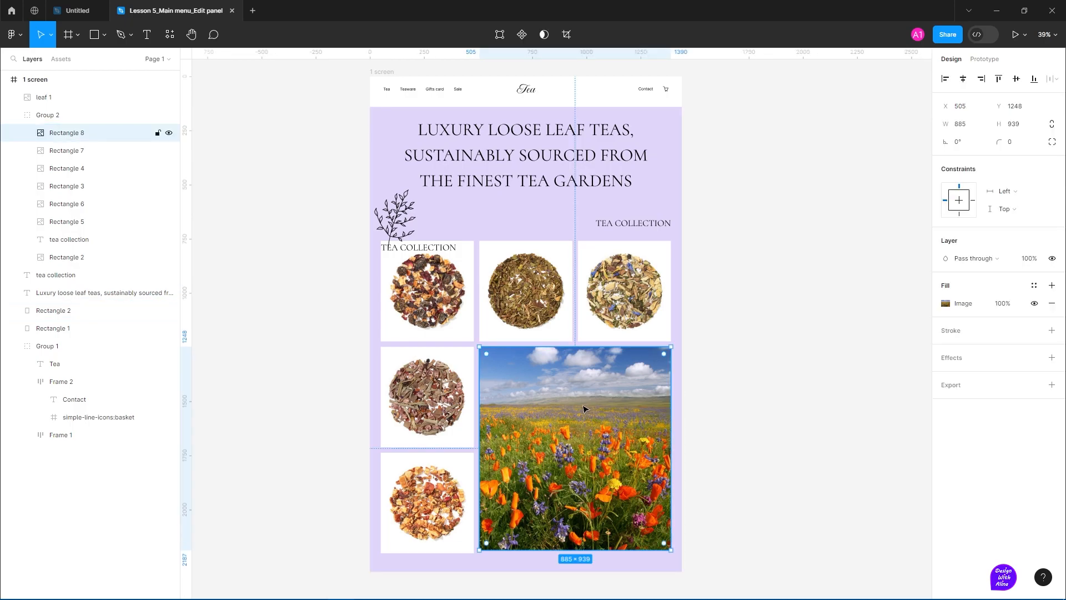
{"action": "left_click", "coordinate": [380, 72]}
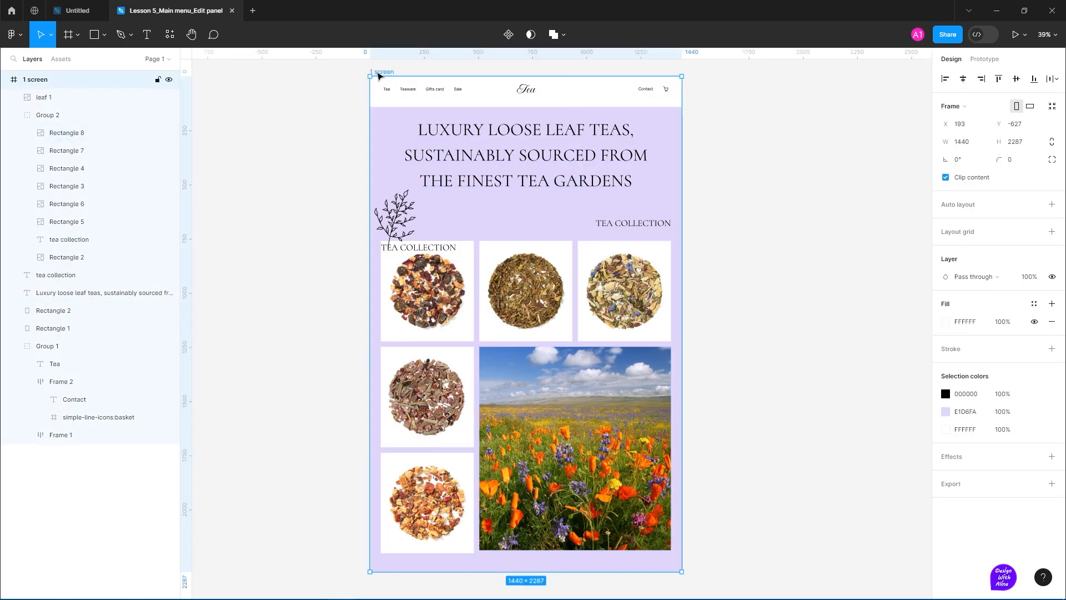
{"action": "left_click", "coordinate": [20, 36]}
{"action": "mouse_move", "coordinate": [56, 98]}
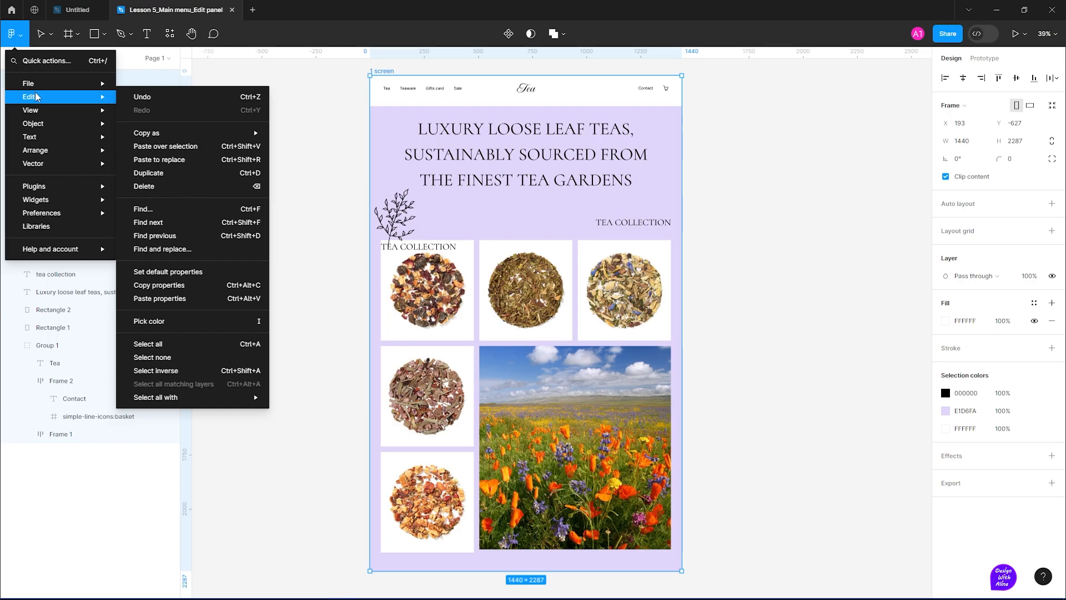
{"action": "left_click", "coordinate": [167, 145]}
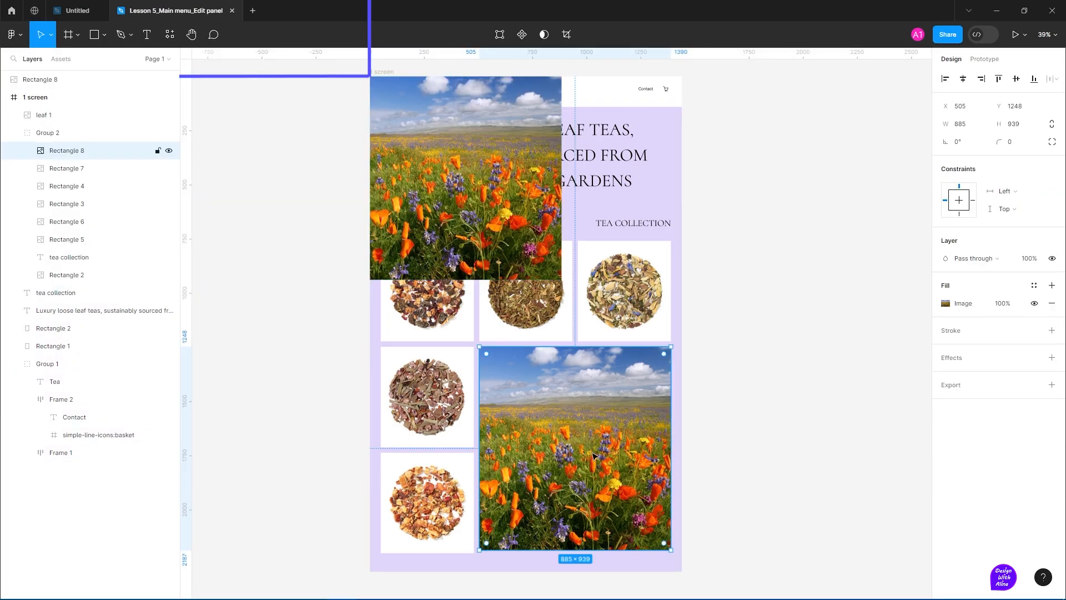
{"action": "left_click", "coordinate": [382, 72]}
{"action": "key", "text": "ctrl+v"}
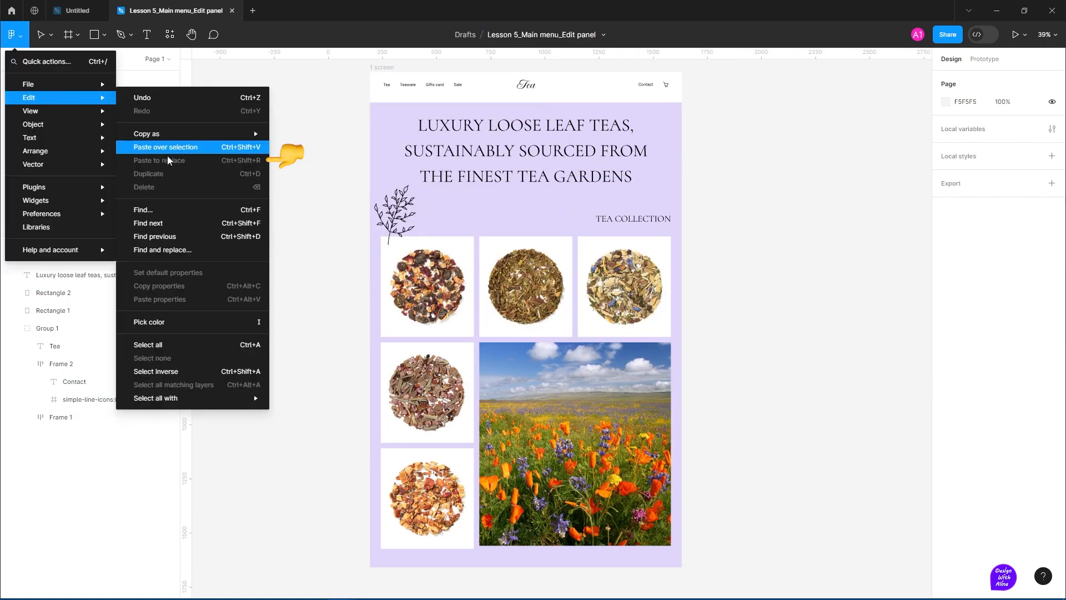
Place a copy of the third tea image from the grid's upper row on the empty canvas beside the page
{"action": "left_click", "coordinate": [622, 291]}
{"action": "left_click", "coordinate": [622, 291]}
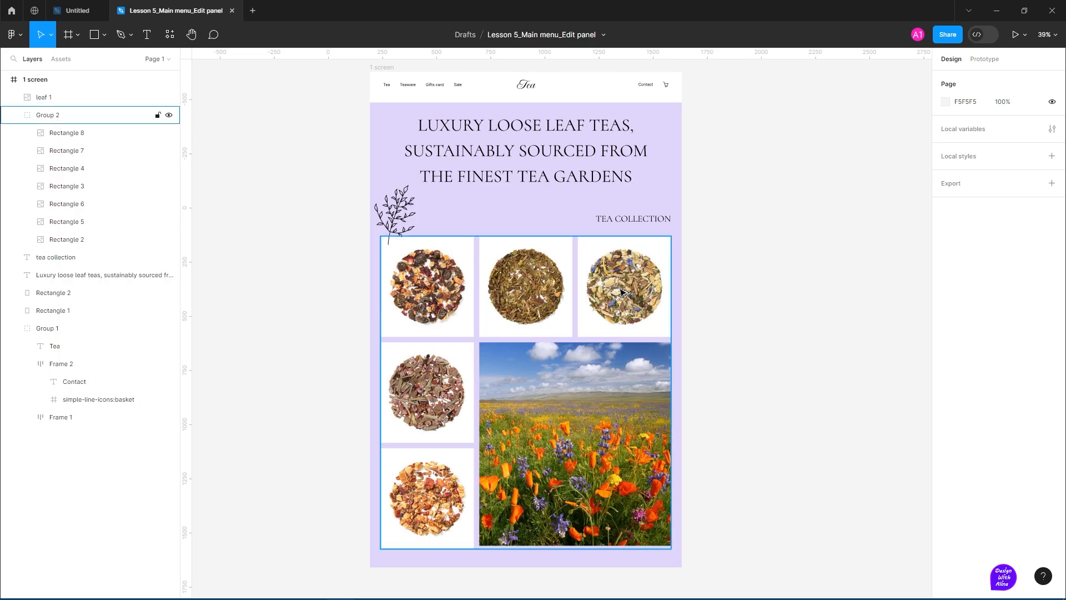
{"action": "left_click", "coordinate": [622, 292]}
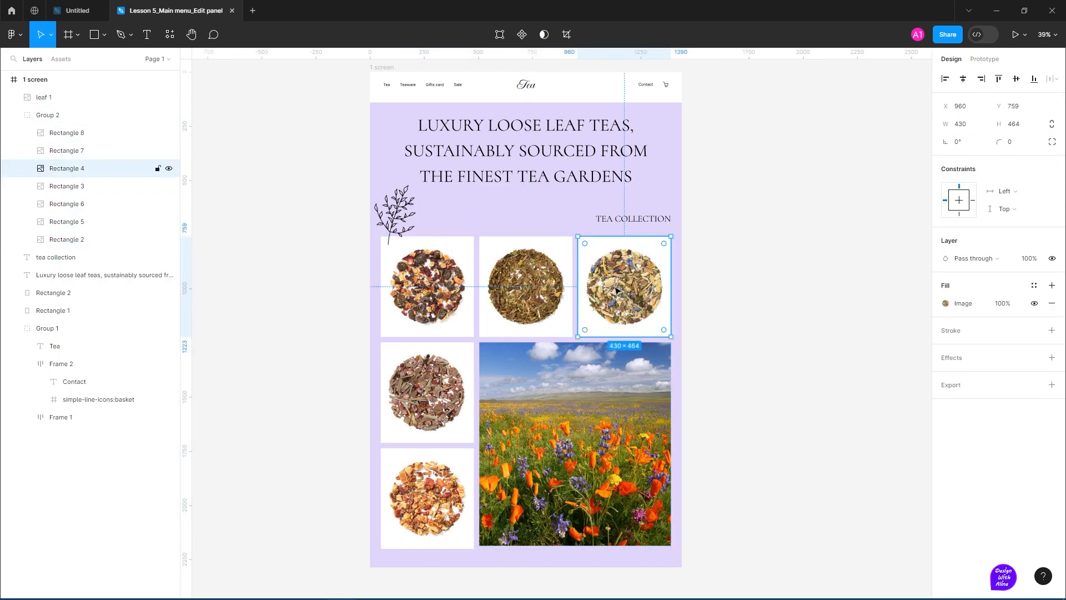
{"action": "left_click_drag", "start_coordinate": [617, 290], "coordinate": [747, 290]}
Change the image copy's fill to solid purple 9161FF and copy the rectangle
{"action": "left_click", "coordinate": [971, 234]}
{"action": "key", "text": "ctrl+c"}
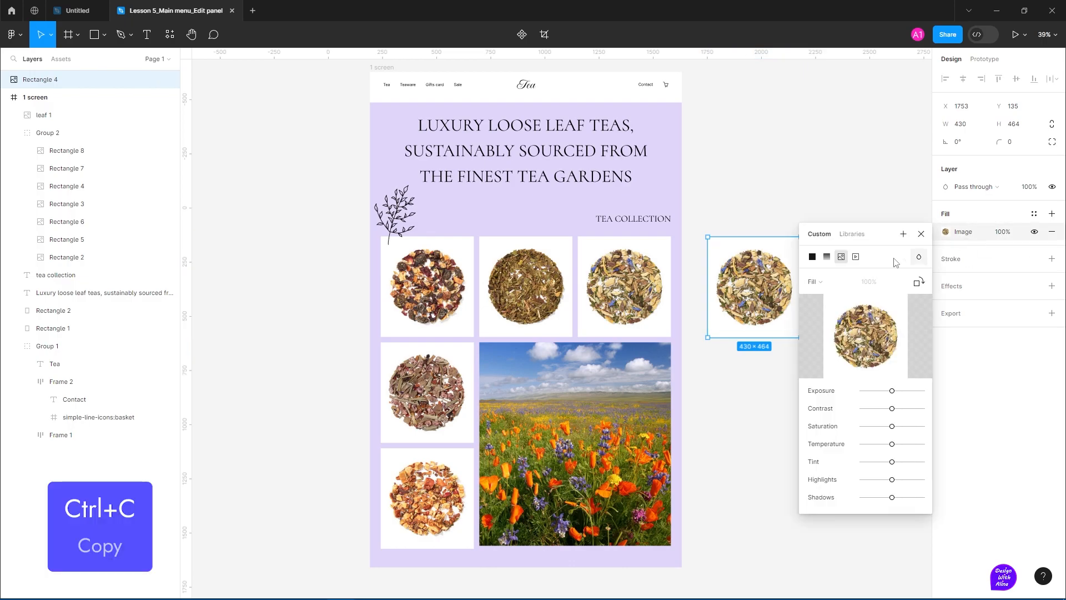
{"action": "left_click", "coordinate": [813, 257]}
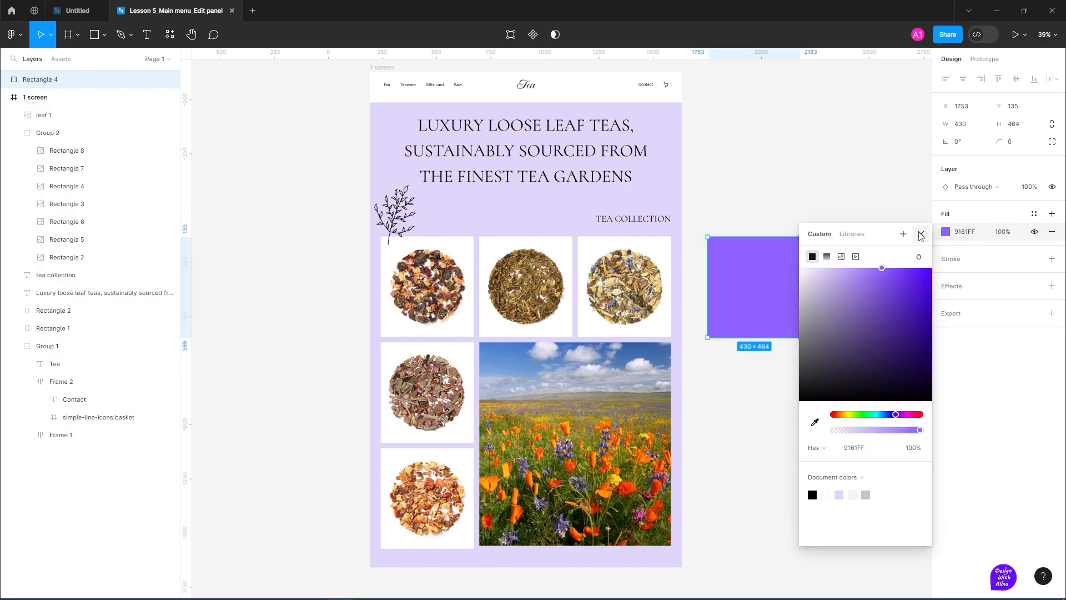
{"action": "left_click", "coordinate": [922, 234]}
Try replacing the grid group's layers from Rectangle 7 to Rectangle 2 with the copied purple rectangle using Paste to replace
{"action": "left_click", "coordinate": [83, 168]}
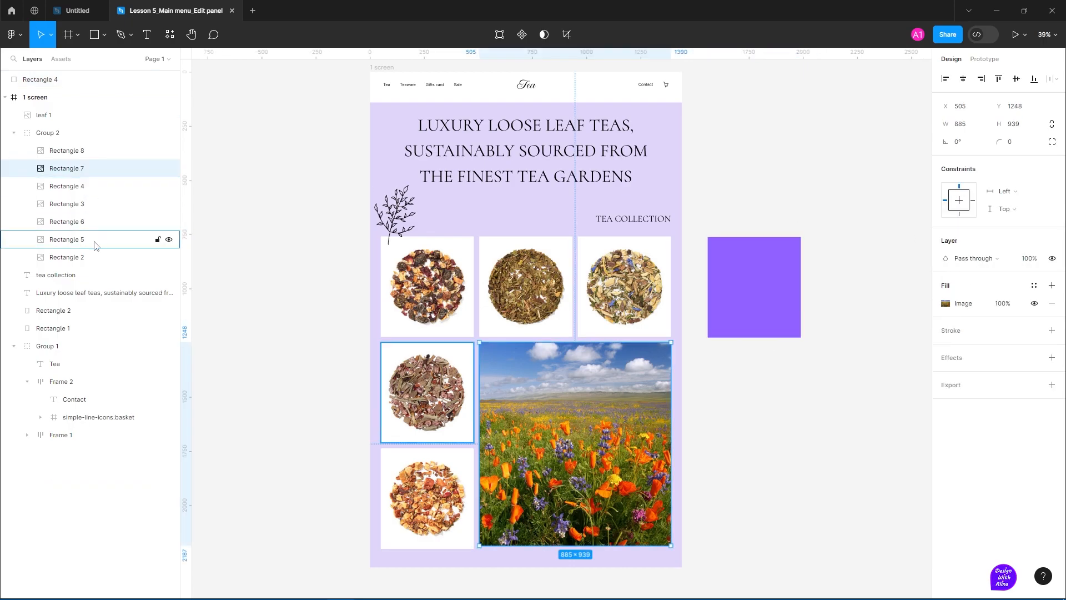
{"action": "left_click", "coordinate": [95, 245], "text": "shift"}
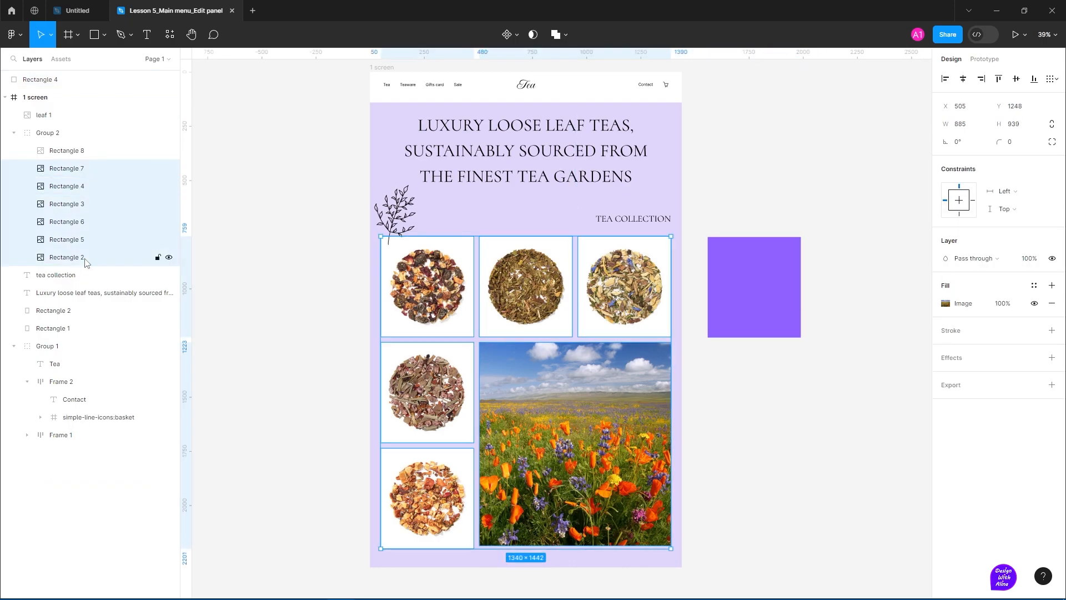
{"action": "left_click", "coordinate": [20, 46]}
{"action": "mouse_move", "coordinate": [26, 105]}
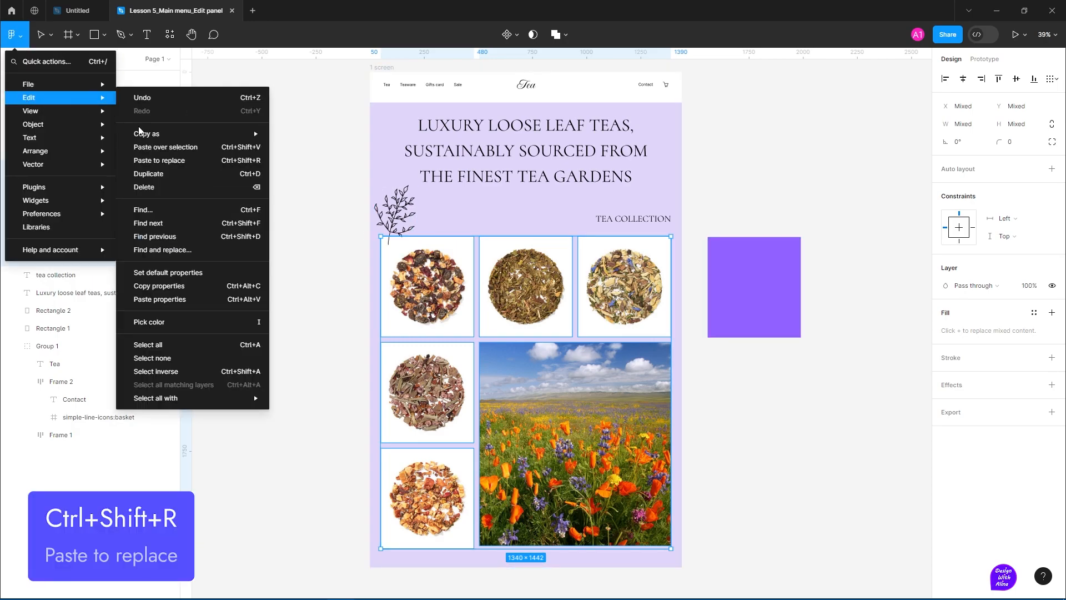
{"action": "left_click", "coordinate": [165, 161]}
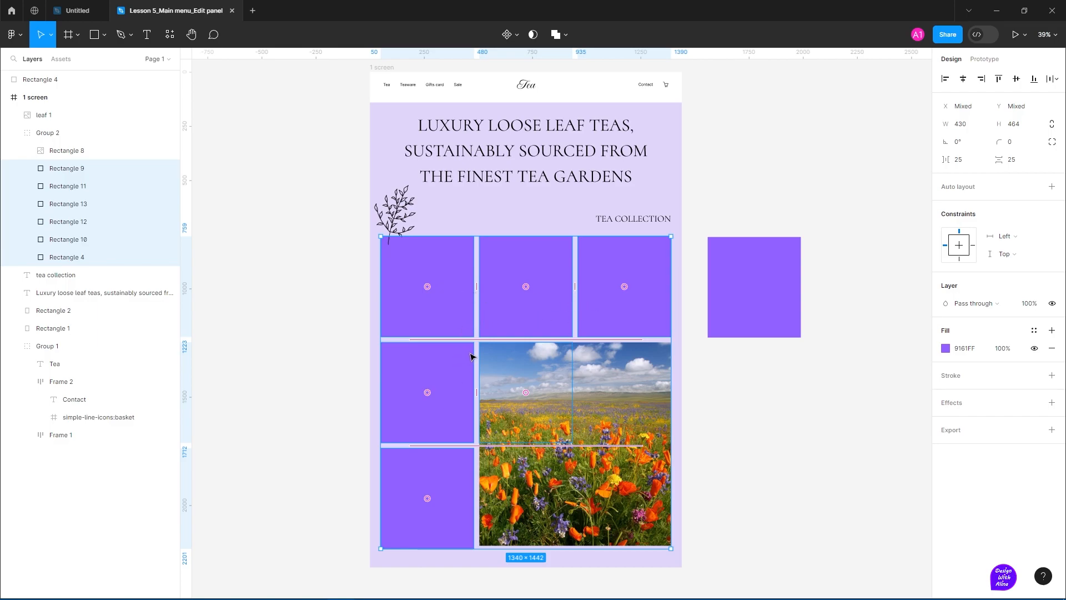
{"action": "key", "text": "ctrl+z"}
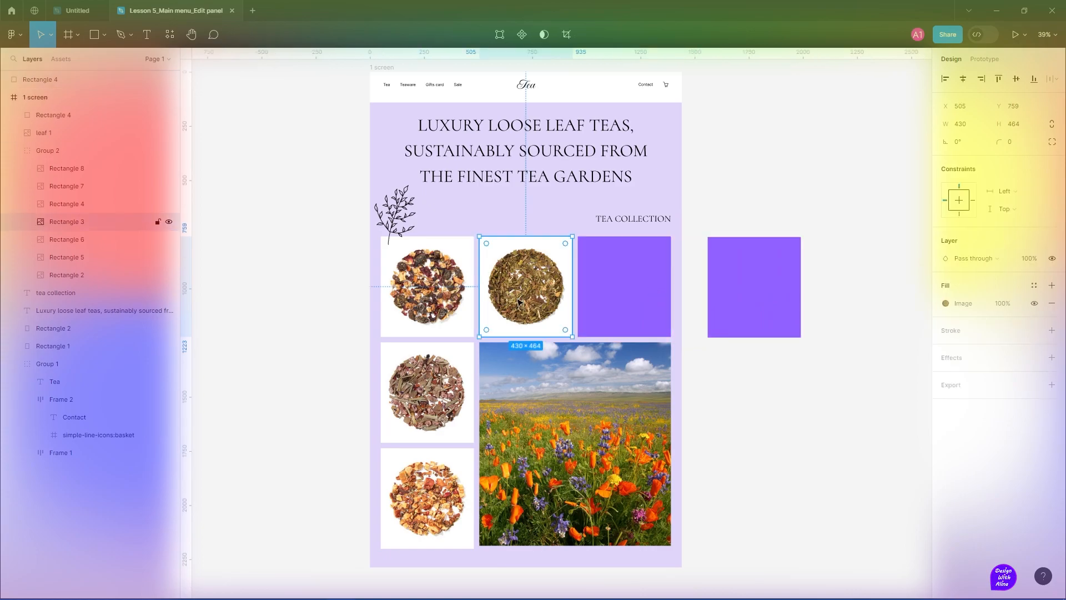
Try recolouring the second and first tea images one at a time with solid document colours
{"action": "left_click", "coordinate": [813, 329]}
{"action": "left_click", "coordinate": [852, 538]}
{"action": "left_click", "coordinate": [431, 287]}
{"action": "left_click", "coordinate": [946, 304]}
{"action": "left_click", "coordinate": [813, 328]}
{"action": "left_click", "coordinate": [826, 538]}
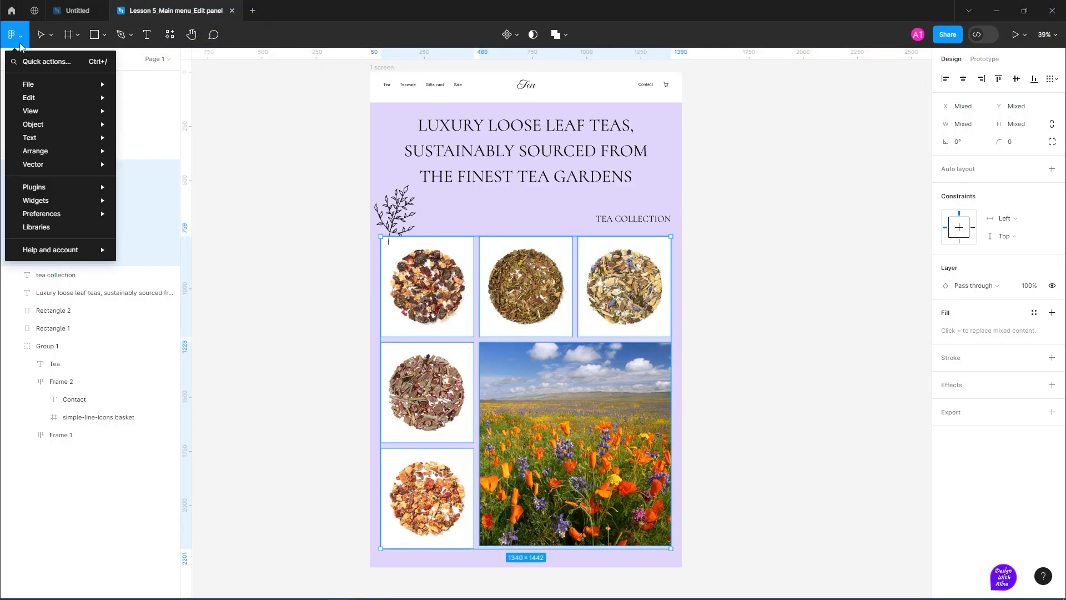
Paste the copied purple rectangle to replace all six selected images in the grid group
{"action": "mouse_move", "coordinate": [26, 103]}
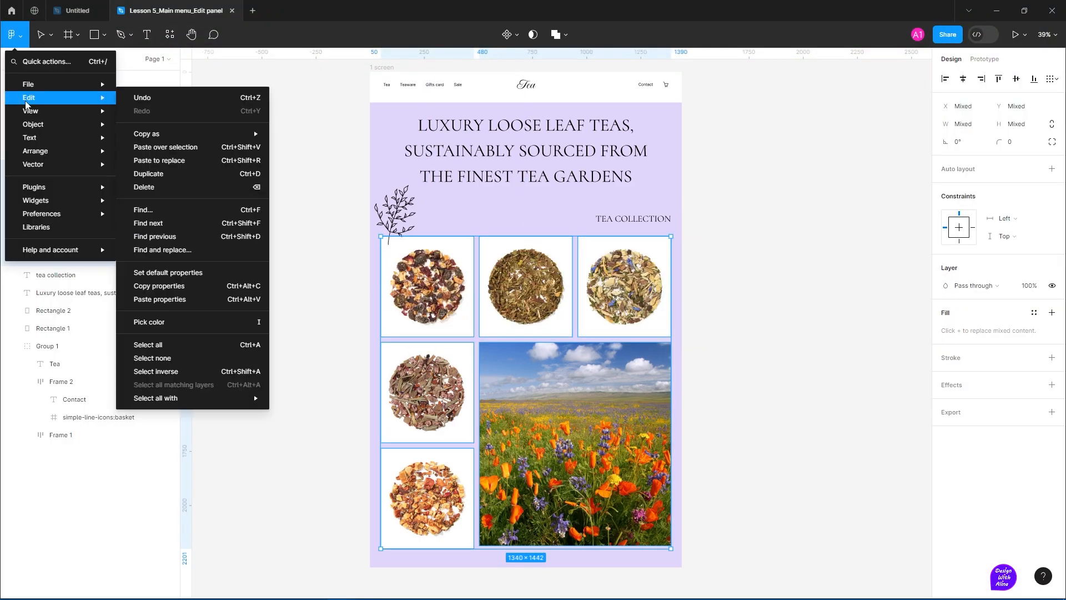
{"action": "left_click", "coordinate": [167, 160]}
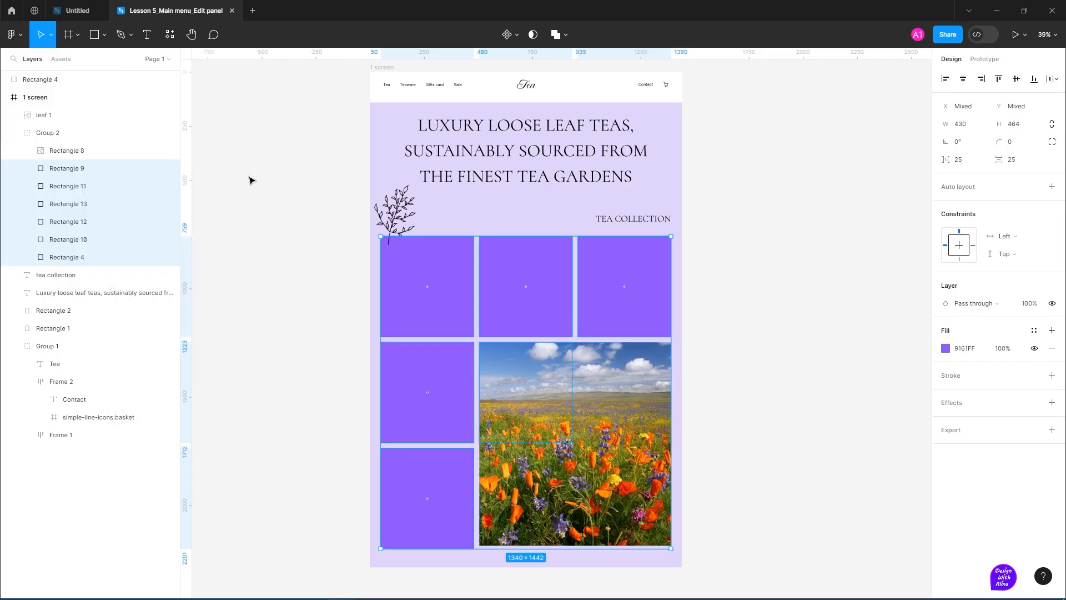
Place a copy of the third tea image beside the page and duplicate that copy in place
{"action": "left_click_drag", "start_coordinate": [619, 286], "coordinate": [855, 288]}
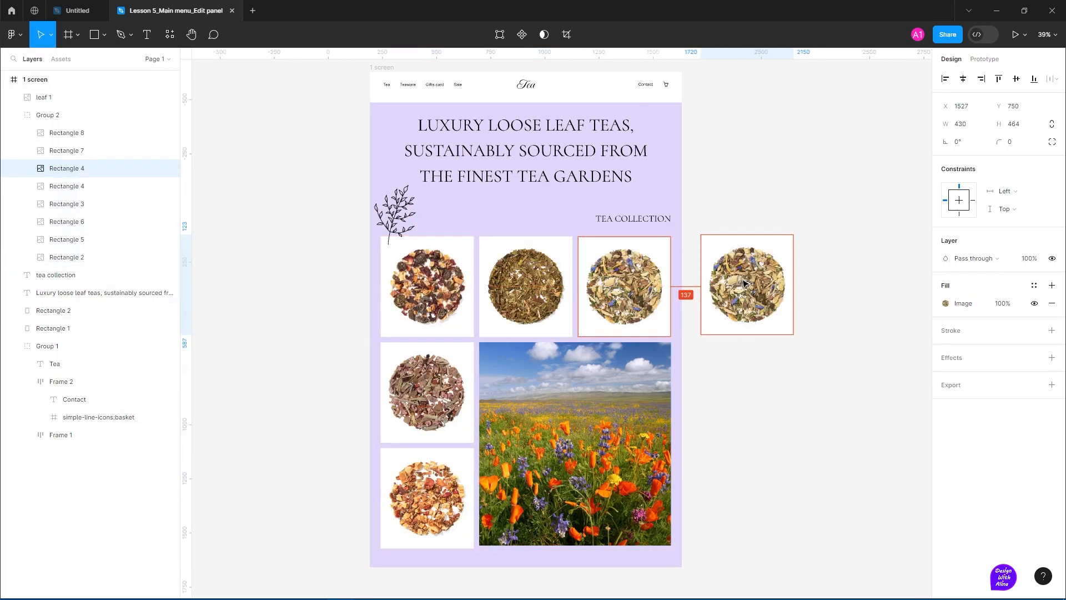
{"action": "key", "text": "ctrl+d"}
{"action": "key", "text": "ctrl+z"}
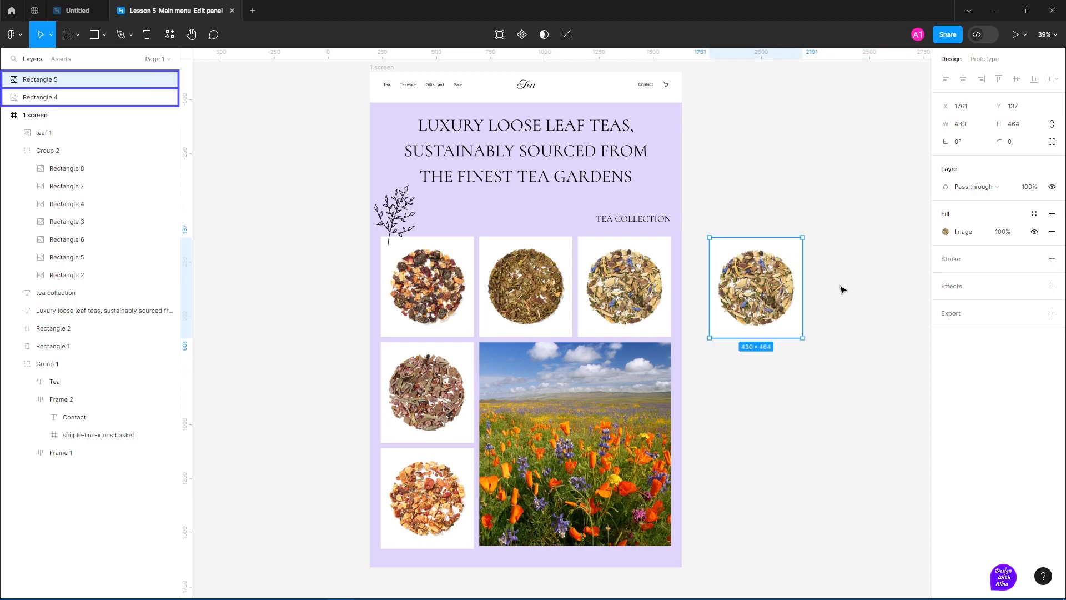
Copy the leaf illustration, paste it to replace the duplicated tea image, and move the leaf to the image's upper-left corner
{"action": "left_click", "coordinate": [401, 209]}
{"action": "key", "text": "ctrl+c"}
{"action": "left_click", "coordinate": [788, 278]}
{"action": "key", "text": "ctrl+shift+r"}
{"action": "left_click_drag", "start_coordinate": [817, 275], "coordinate": [776, 212]}
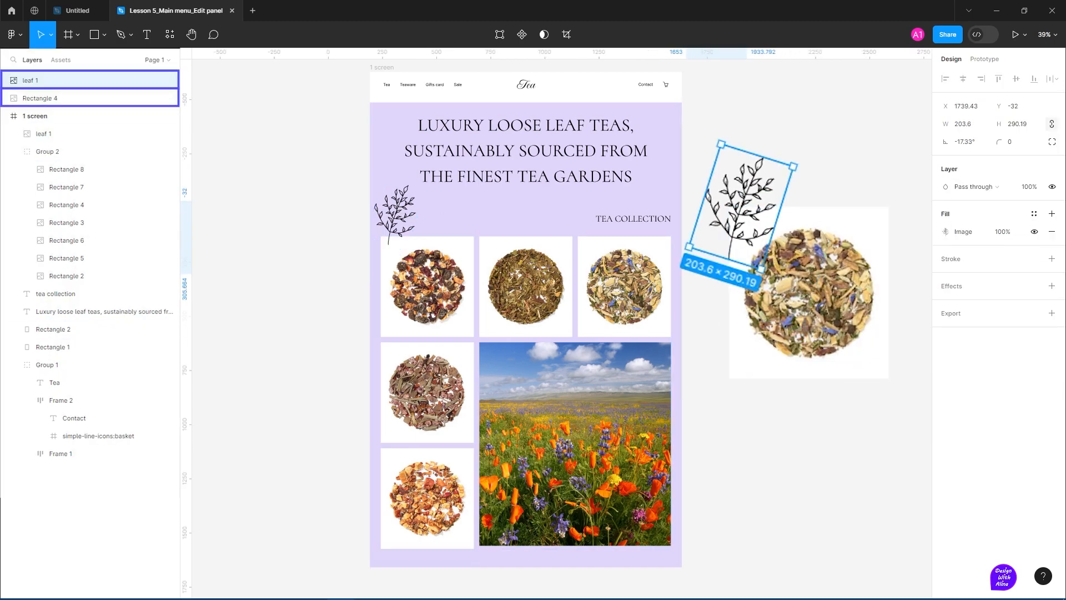
Place a copy of the third tea image beside the page and repeat it with Duplicate into a row of five
{"action": "left_click", "coordinate": [11, 34]}
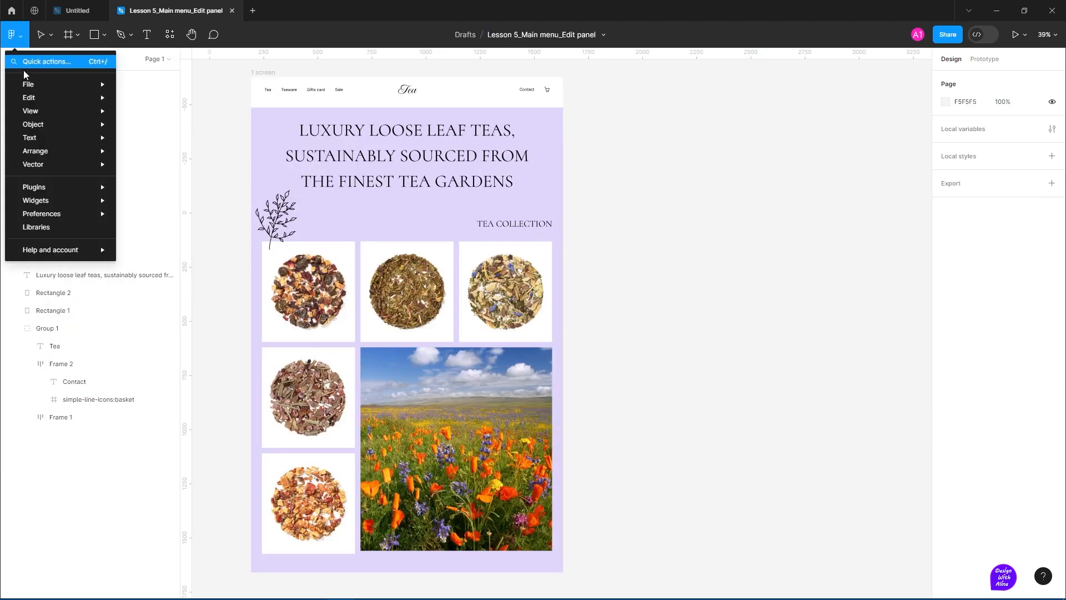
{"action": "mouse_move", "coordinate": [33, 97]}
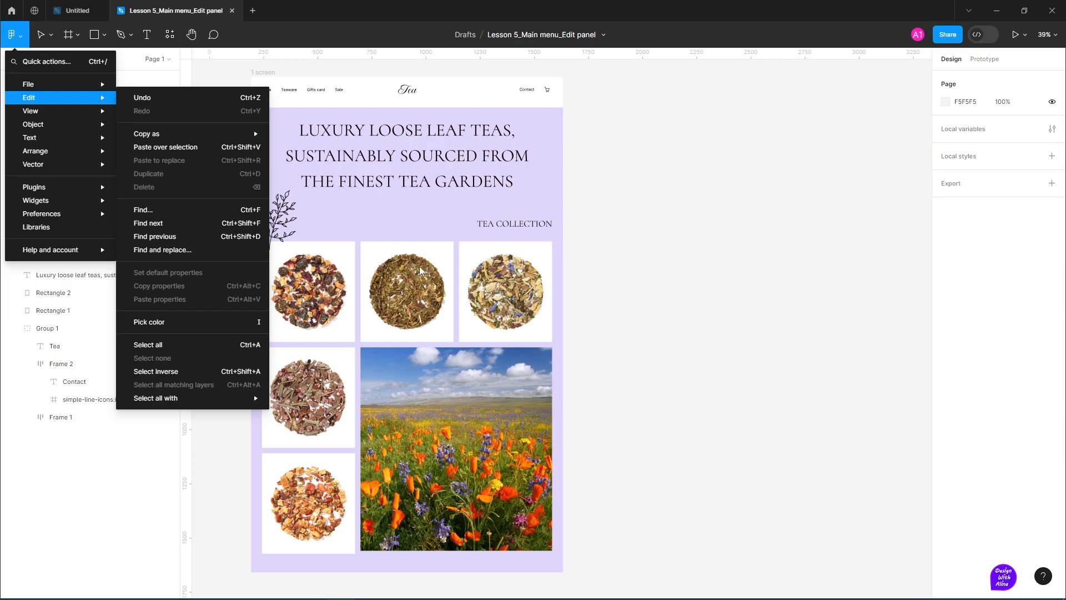
{"action": "left_click", "coordinate": [500, 300]}
{"action": "left_click_drag", "start_coordinate": [500, 300], "coordinate": [734, 301]}
{"action": "key", "text": "ctrl+d"}
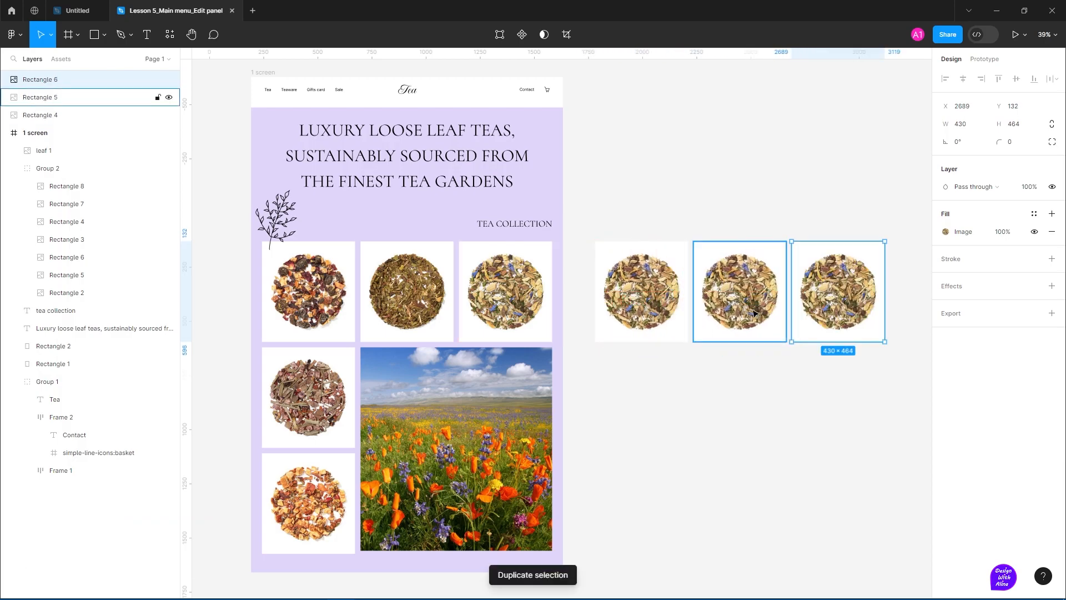
{"action": "key", "text": "ctrl+d"}
{"action": "key", "text": "ctrl+d"}
Copy the row of five tea images directly below and repeat it with Duplicate to form five rows
{"action": "left_click_drag", "start_coordinate": [395, 209], "coordinate": [800, 320]}
{"action": "left_click_drag", "start_coordinate": [633, 311], "coordinate": [637, 417]}
{"action": "key", "text": "ctrl+d"}
{"action": "key", "text": "ctrl+d"}
{"action": "key", "text": "ctrl+d"}
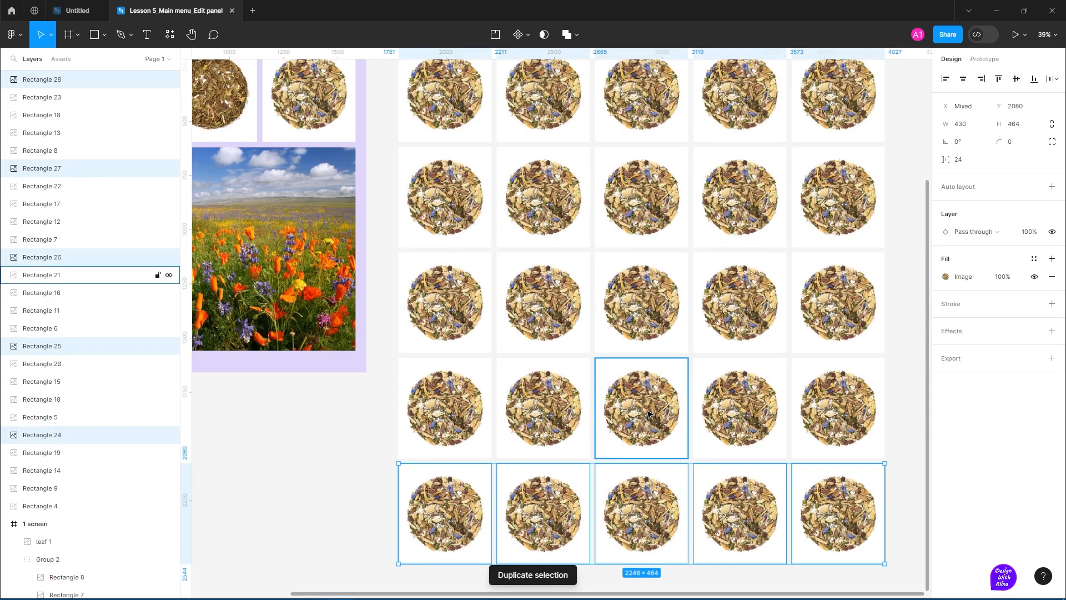
Remove the duplicated tea images of the grid, keeping only the first copy beside the page
{"action": "key", "text": "shift+1"}
{"action": "key", "text": "ctrl+z"}
{"action": "key", "text": "ctrl+z"}
{"action": "key", "text": "ctrl+z"}
{"action": "key", "text": "ctrl+z"}
{"action": "key", "text": "ctrl+z"}
{"action": "key", "text": "ctrl+z"}
{"action": "key", "text": "ctrl+z"}
{"action": "key", "text": "ctrl+z"}
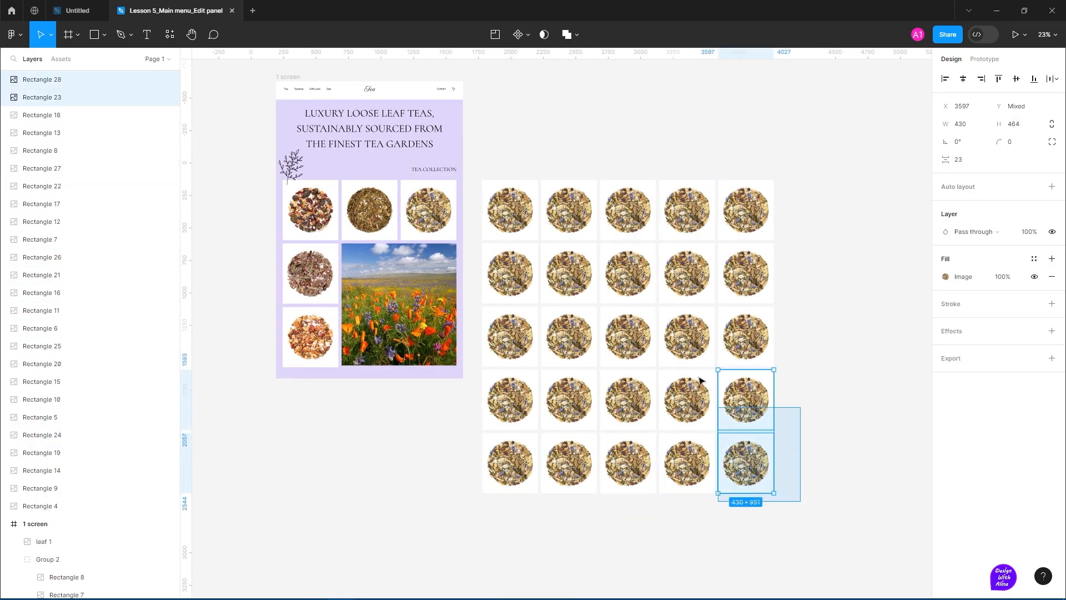
Offset a copy of the tea image diagonally downward, repeat it with Duplicate, and build a second diagonal run upward
{"action": "scroll", "coordinate": [521, 233], "scroll_direction": "up", "scroll_amount": 3}
{"action": "left_click_drag", "start_coordinate": [516, 217], "coordinate": [601, 309]}
{"action": "key", "text": "ctrl+d"}
{"action": "key", "text": "ctrl+d"}
{"action": "key", "text": "ctrl+d"}
{"action": "scroll", "coordinate": [601, 309], "scroll_direction": "down", "scroll_amount": 2}
{"action": "key", "text": "shift+1"}
{"action": "left_click_drag", "start_coordinate": [583, 257], "coordinate": [642, 191]}
{"action": "key", "text": "ctrl+d"}
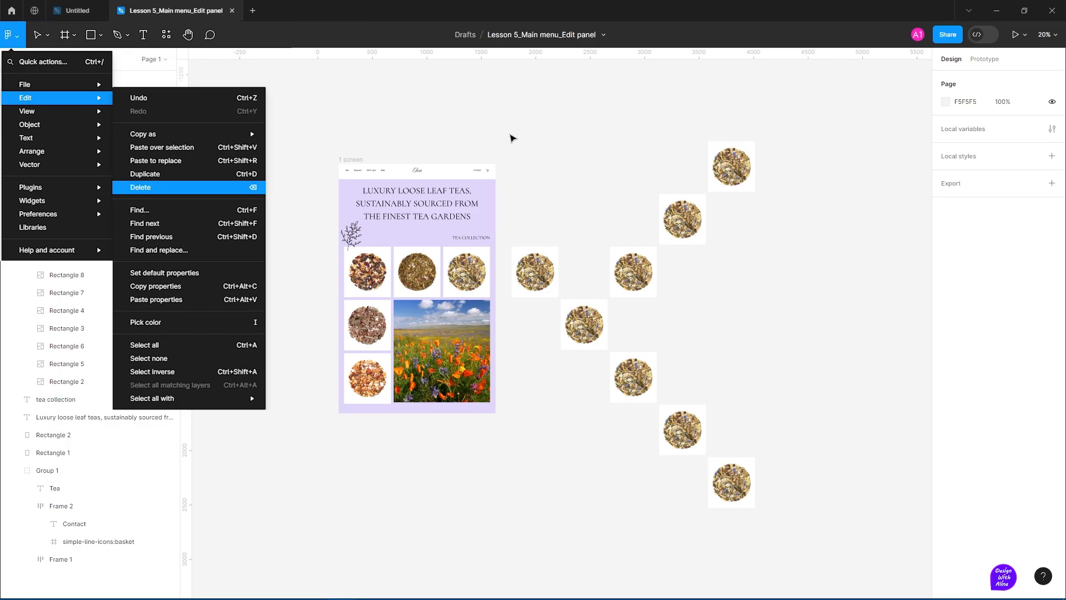
Delete the tea image copies beside the page
{"action": "left_click_drag", "start_coordinate": [586, 247], "coordinate": [795, 490]}
{"action": "key", "text": "Delete"}
{"action": "key", "text": "shift+1"}
Use Find to search the page for "leaf"
{"action": "left_click", "coordinate": [21, 40]}
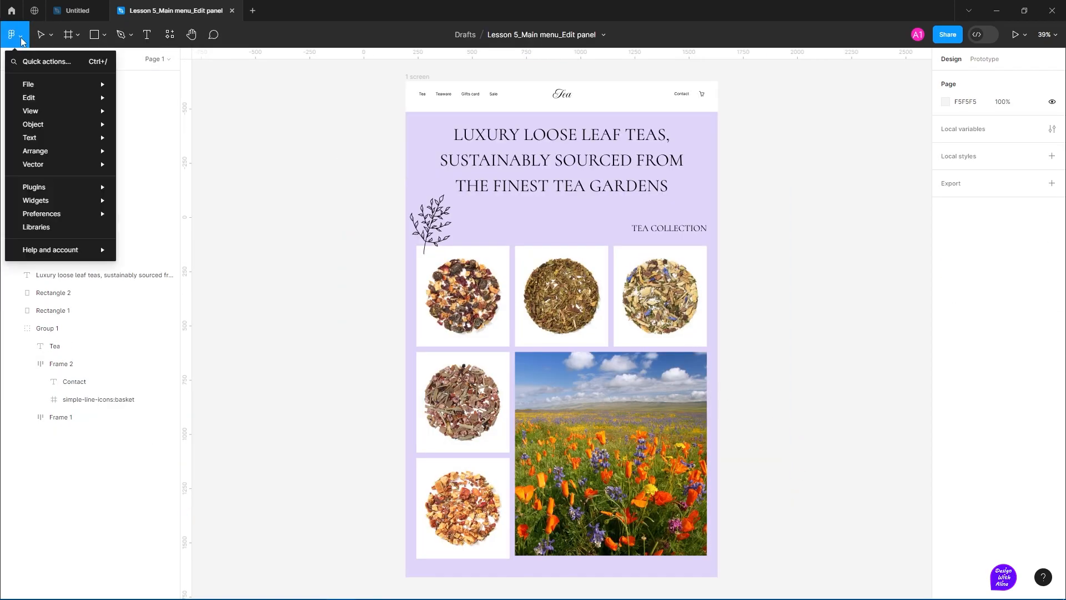
{"action": "mouse_move", "coordinate": [33, 98]}
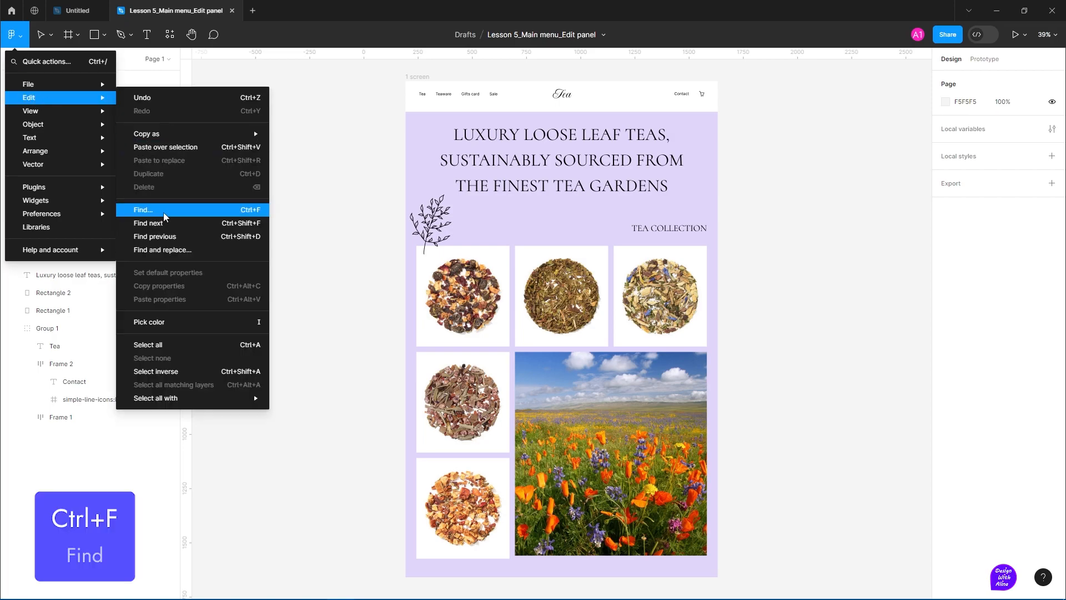
{"action": "left_click", "coordinate": [209, 214]}
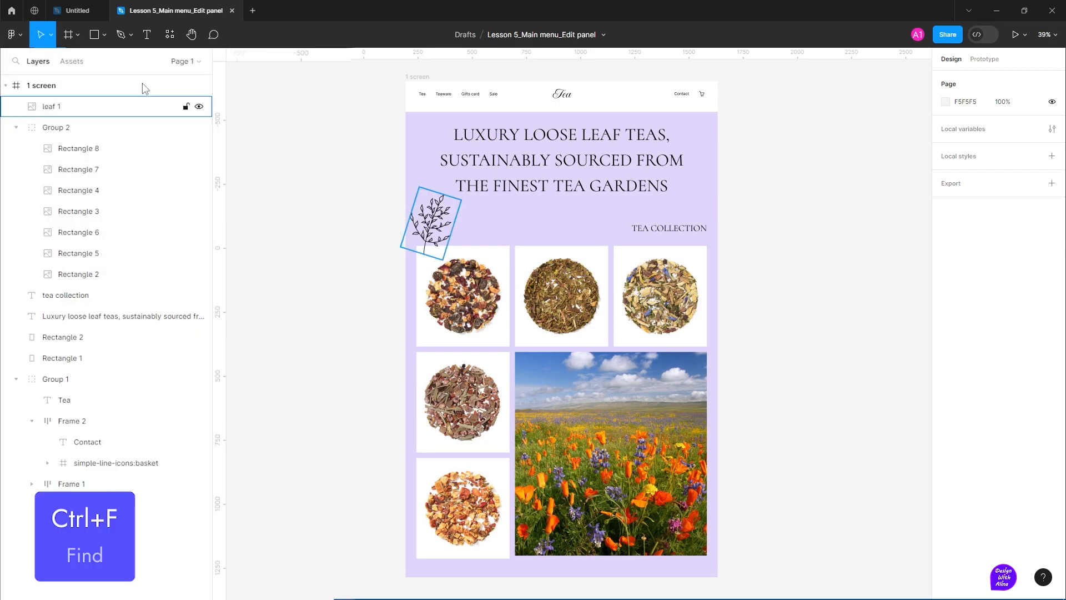
{"action": "left_click", "coordinate": [15, 63]}
{"action": "type", "text": "leaf"}
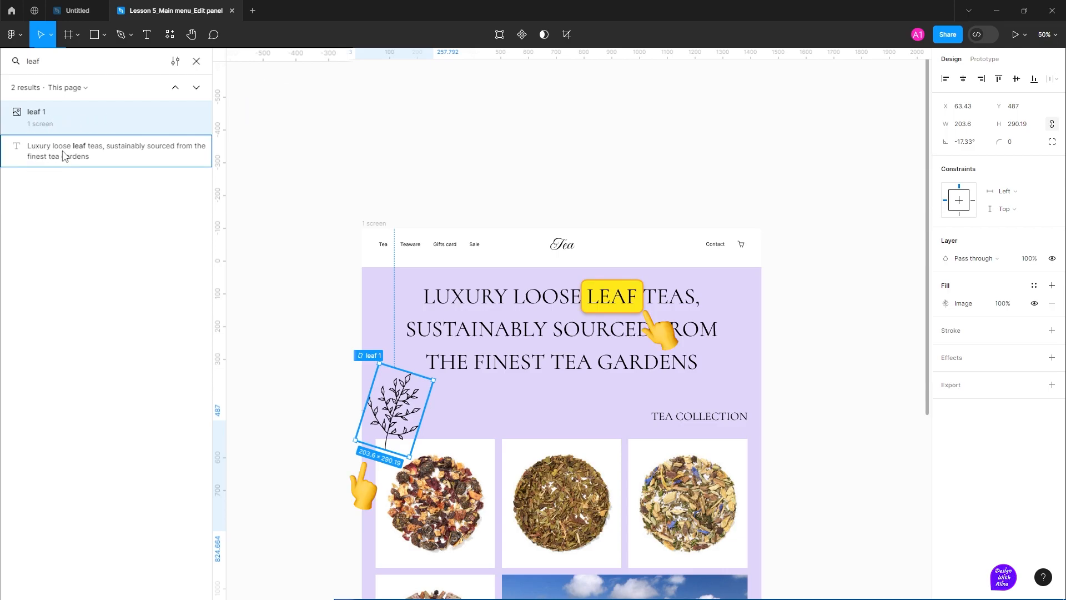
Switch the search to Replace and replace "leaf" with "flower" in the page headline
{"action": "left_click", "coordinate": [176, 62]}
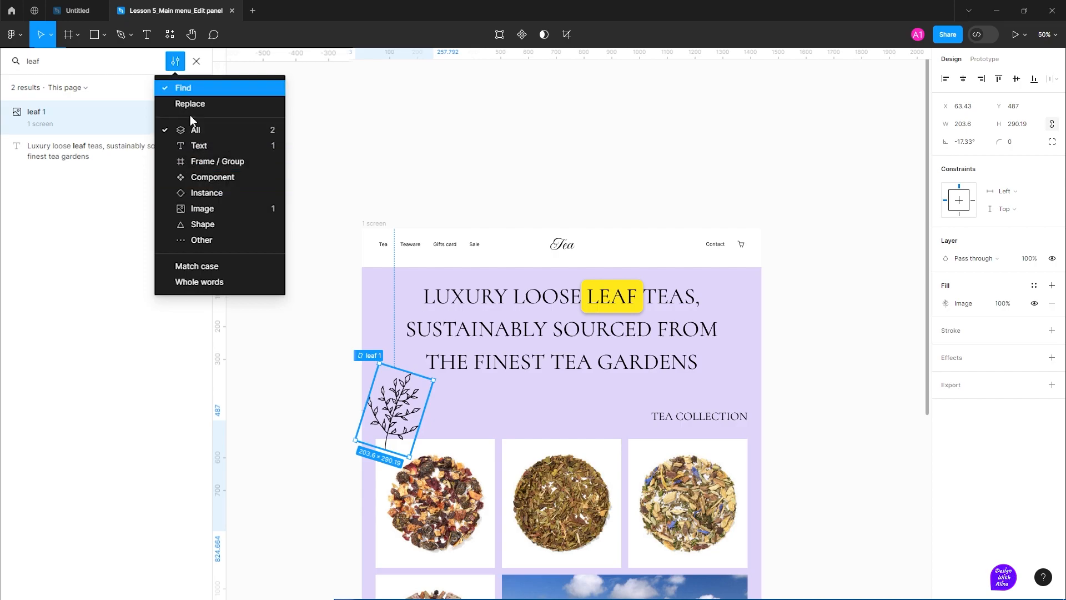
{"action": "left_click", "coordinate": [168, 104]}
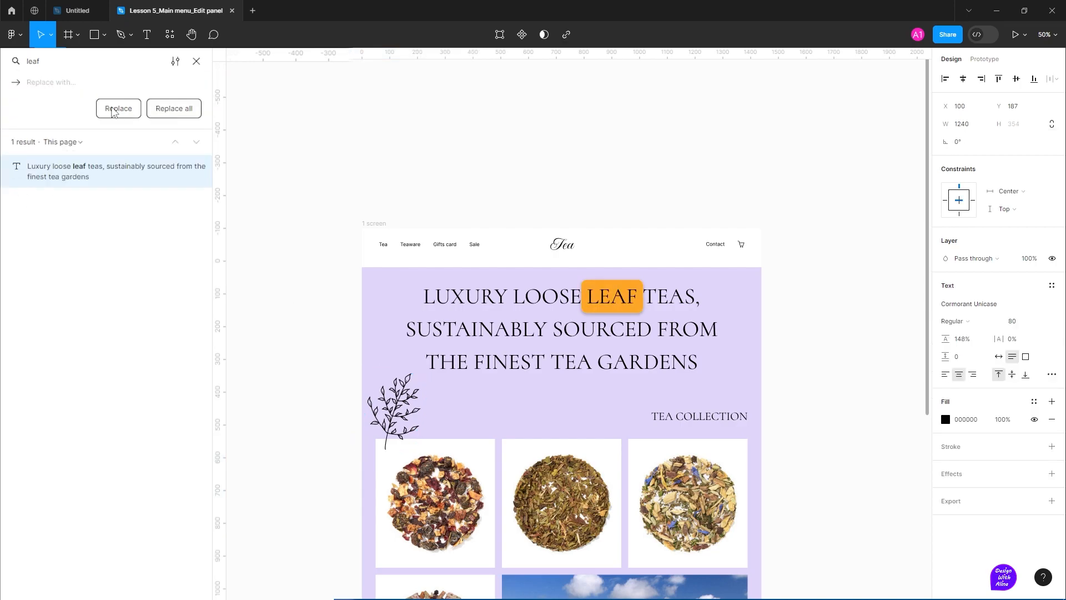
{"action": "left_click", "coordinate": [51, 83]}
{"action": "type", "text": "flower"}
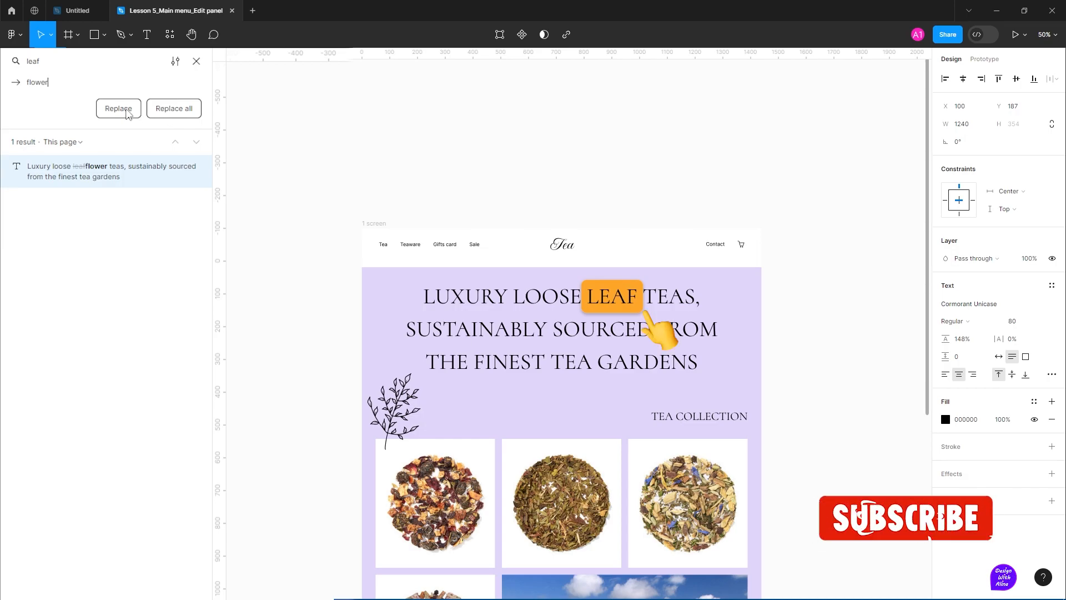
{"action": "left_click", "coordinate": [118, 108]}
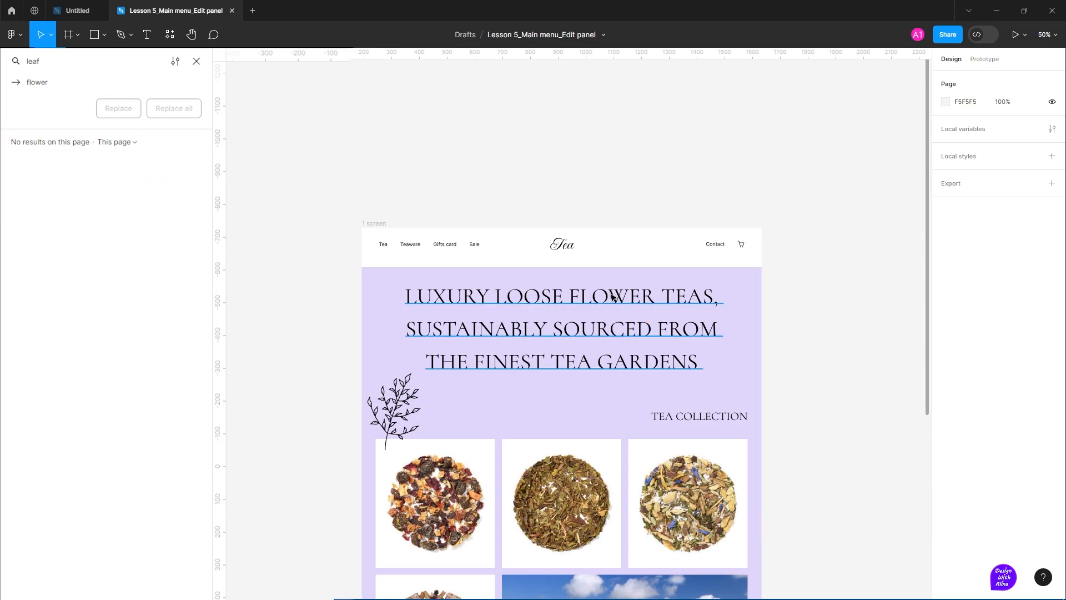
Undo the headline's word replacement and switch the search back to Find
{"action": "key", "text": "ctrl+z"}
{"action": "left_click", "coordinate": [175, 61]}
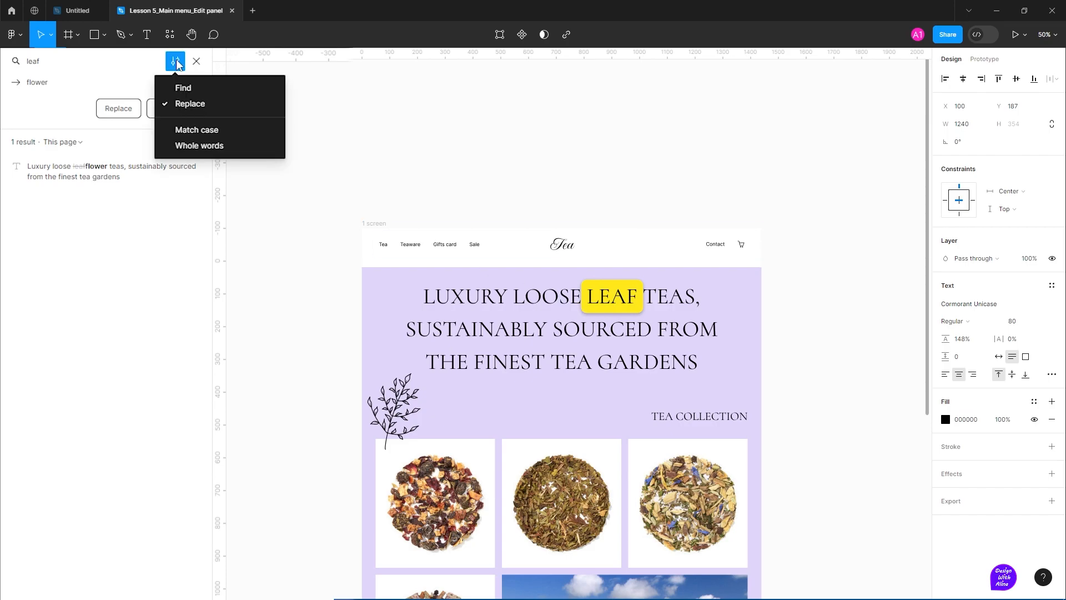
{"action": "left_click", "coordinate": [187, 93]}
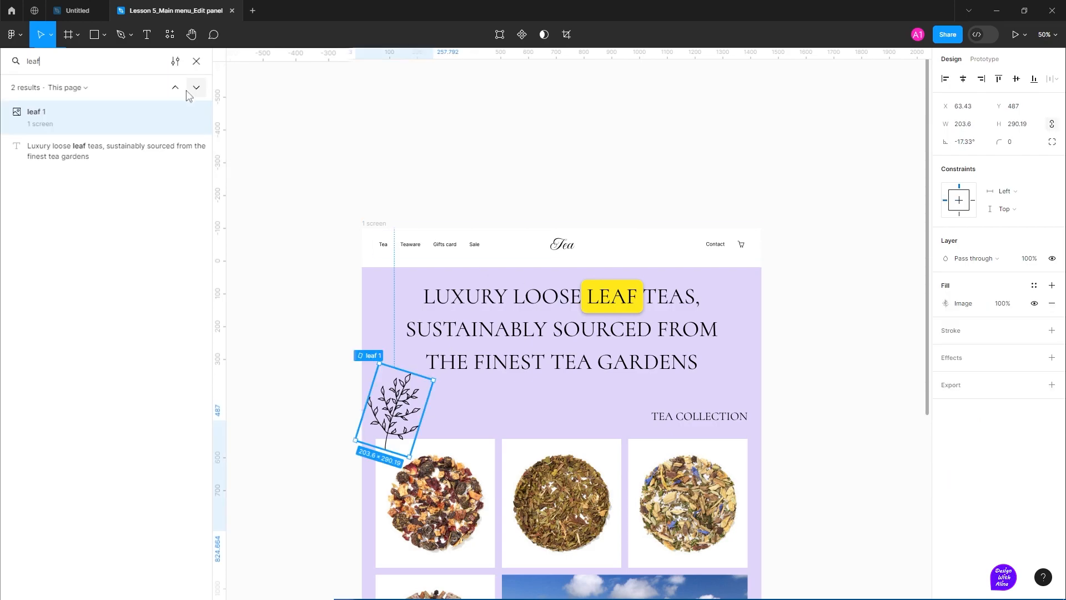
Limit the search to text and whole words, search for "tea", and examine the matches on the page
{"action": "left_click", "coordinate": [175, 61]}
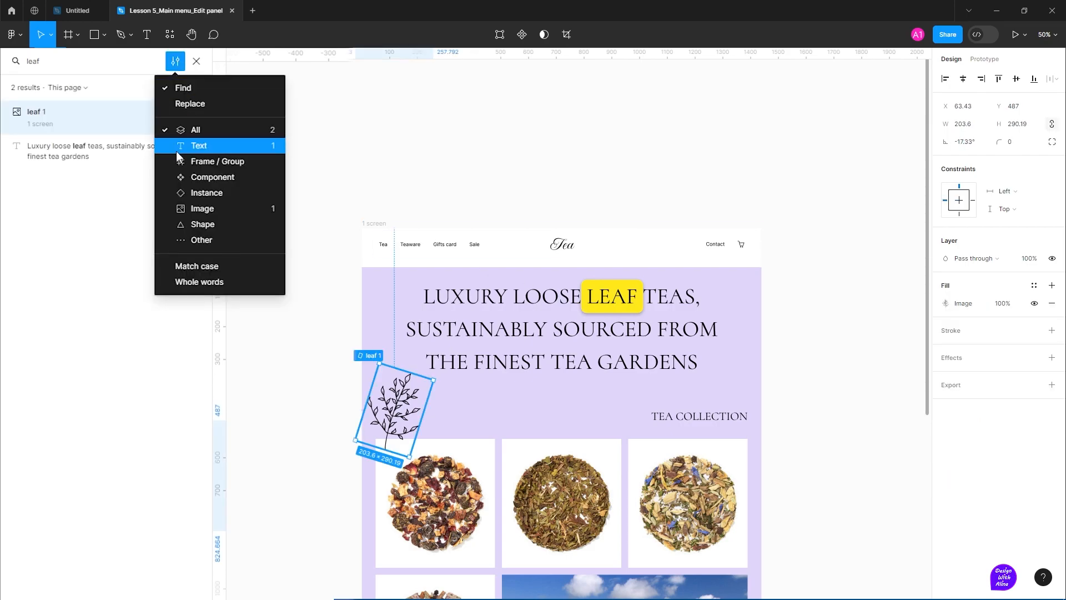
{"action": "left_click", "coordinate": [175, 147]}
{"action": "left_click", "coordinate": [176, 61]}
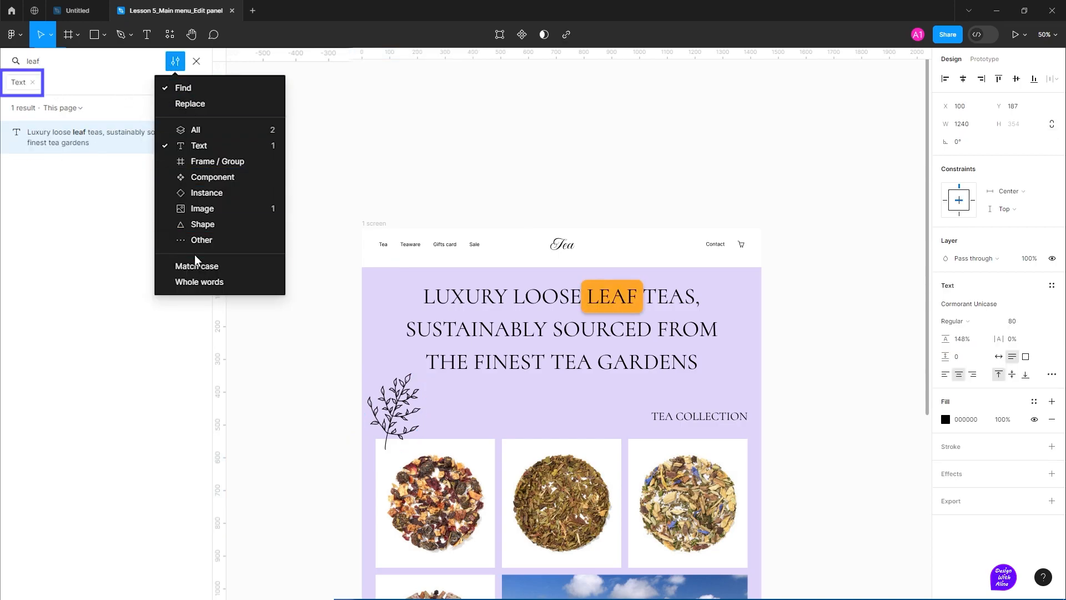
{"action": "left_click", "coordinate": [199, 282]}
{"action": "type", "text": "a"}
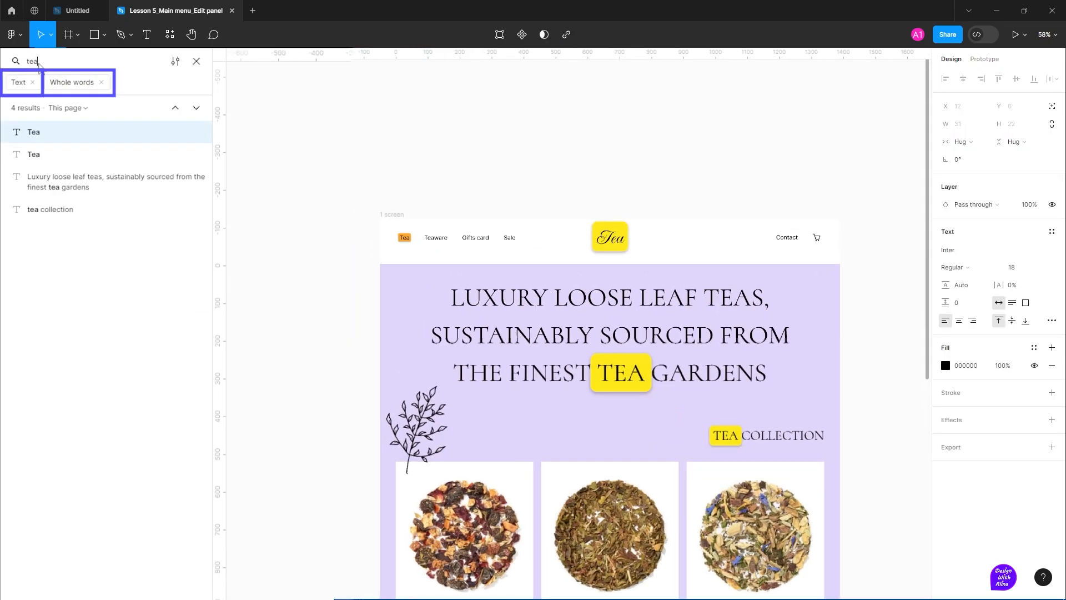
{"action": "left_click", "coordinate": [533, 294]}
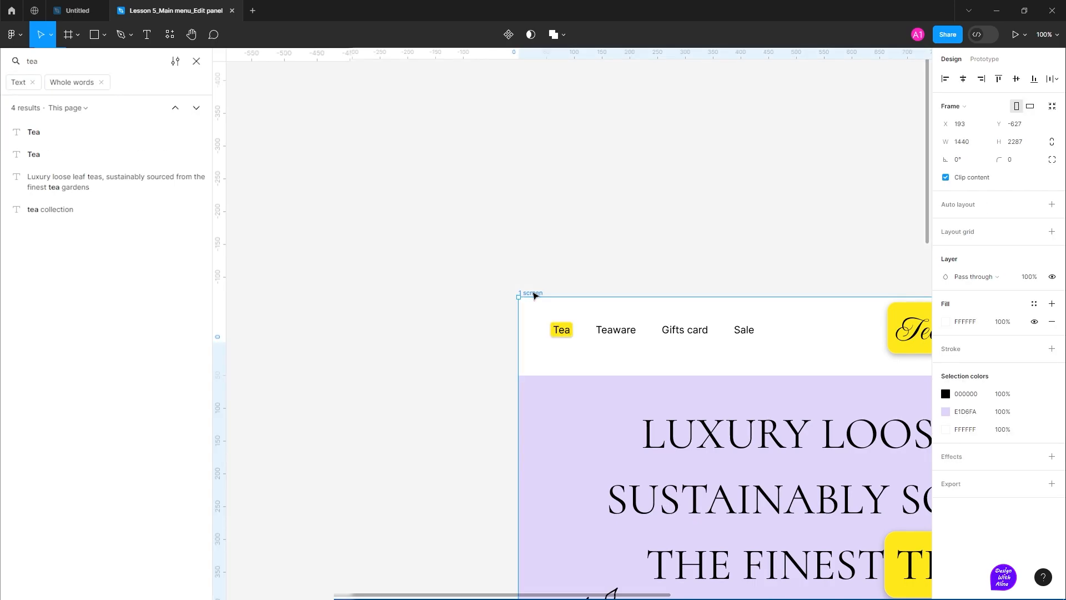
{"action": "key", "text": "shift+2"}
Remove the whole-words filter, examine the "tea" matches in the page header, and close the search
{"action": "left_click", "coordinate": [101, 82]}
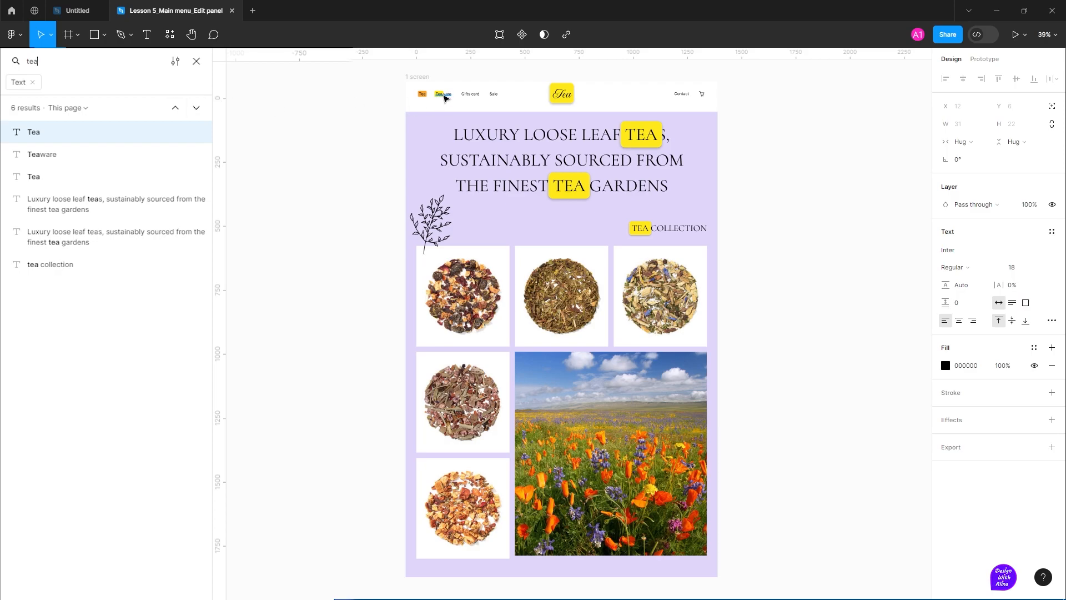
{"action": "scroll", "coordinate": [445, 98], "scroll_direction": "up", "scroll_amount": 5}
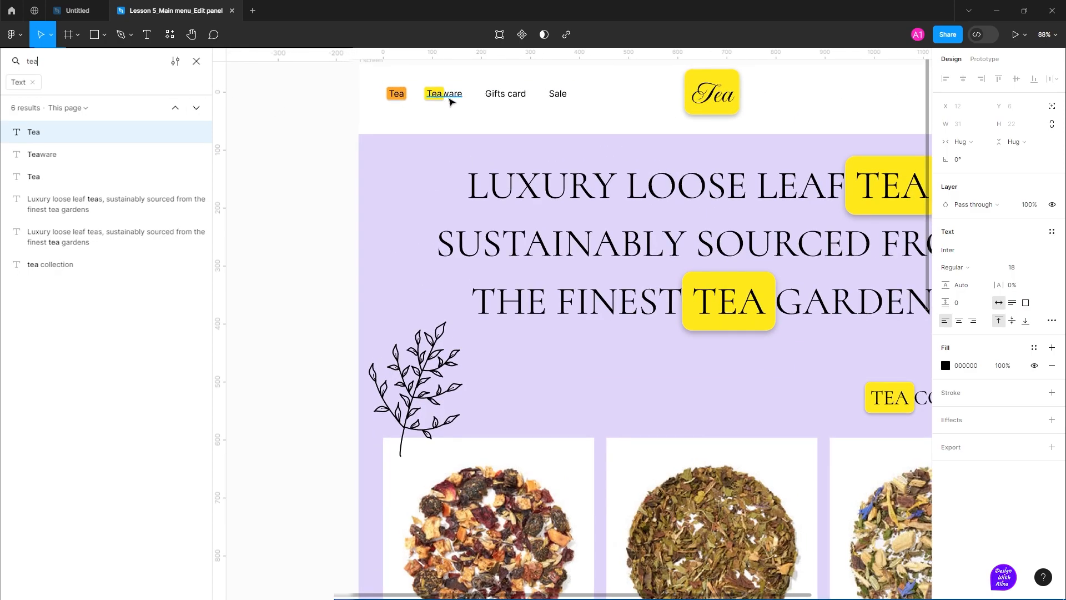
{"action": "left_click", "coordinate": [197, 62]}
{"action": "key", "text": "Escape"}
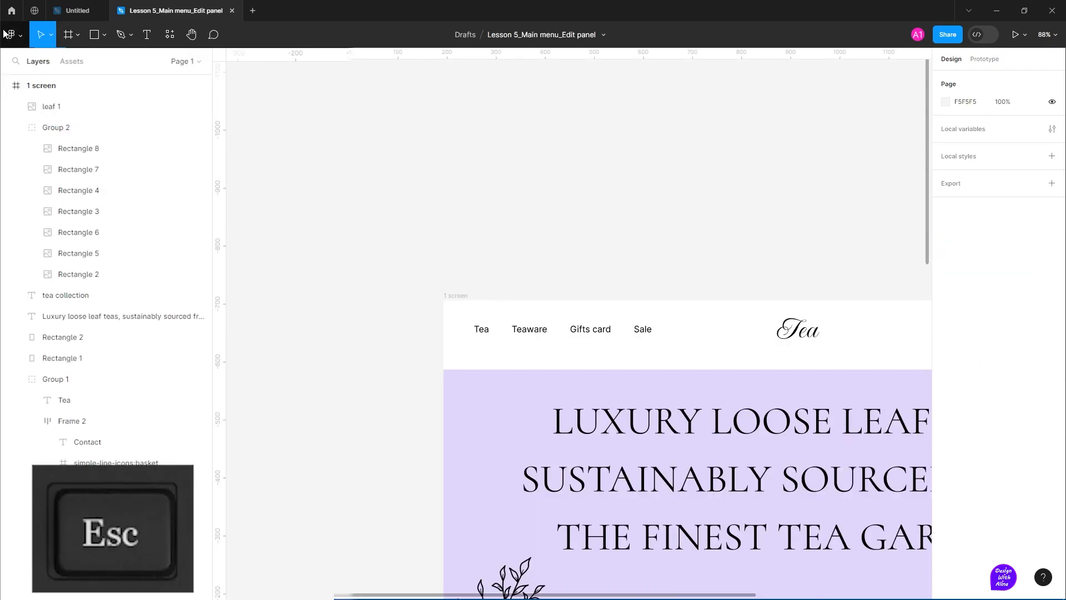
{"action": "left_click", "coordinate": [20, 42]}
{"action": "mouse_move", "coordinate": [55, 107]}
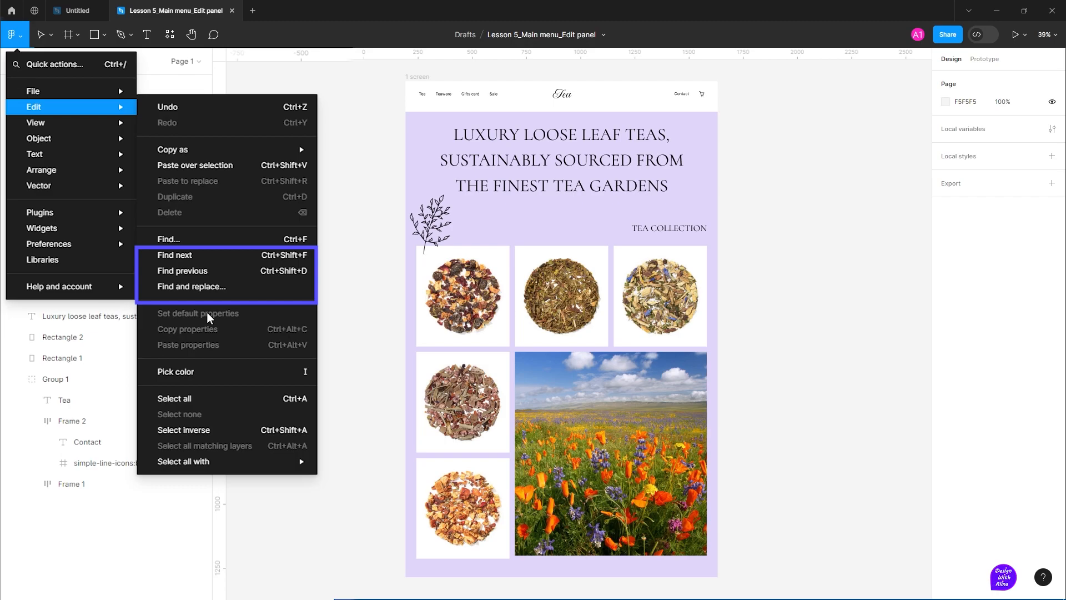
{"action": "left_click", "coordinate": [22, 39]}
{"action": "mouse_move", "coordinate": [48, 99]}
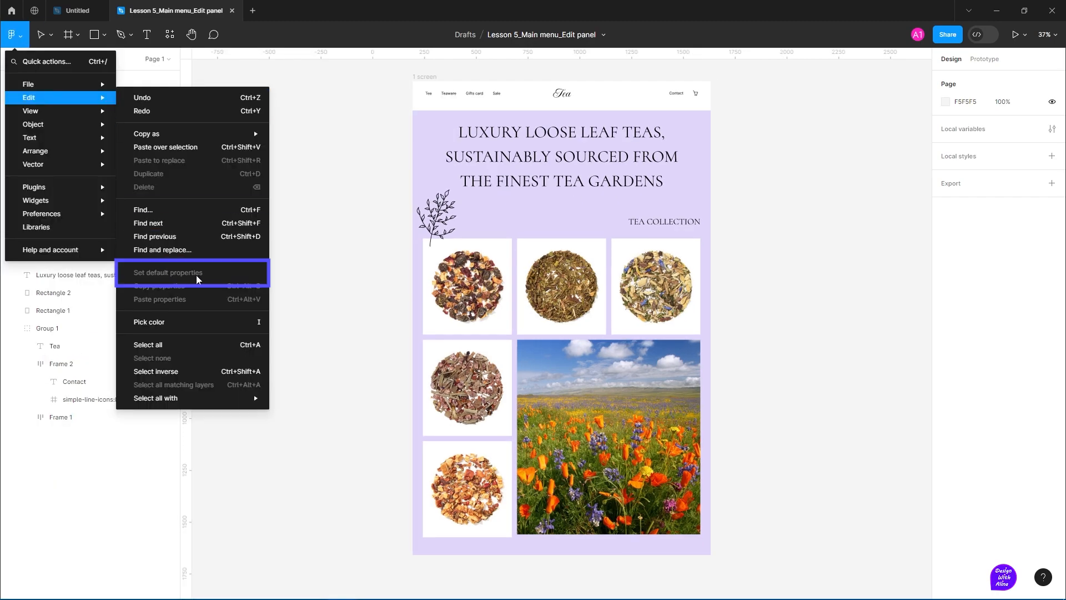
{"action": "left_click", "coordinate": [321, 266]}
Draw a rectangle of about 606 × 447 to the left of the page and fill it with green 129235
{"action": "scroll", "coordinate": [321, 267], "scroll_direction": "left", "scroll_amount": 5}
{"action": "left_click", "coordinate": [95, 34]}
{"action": "mouse_move", "coordinate": [298, 155]}
{"action": "left_mouse_down"}
{"action": "mouse_move", "coordinate": [409, 195]}
{"action": "mouse_move", "coordinate": [424, 247]}
{"action": "left_mouse_up"}
{"action": "left_click", "coordinate": [946, 231]}
{"action": "left_click", "coordinate": [866, 414]}
{"action": "left_click", "coordinate": [917, 325]}
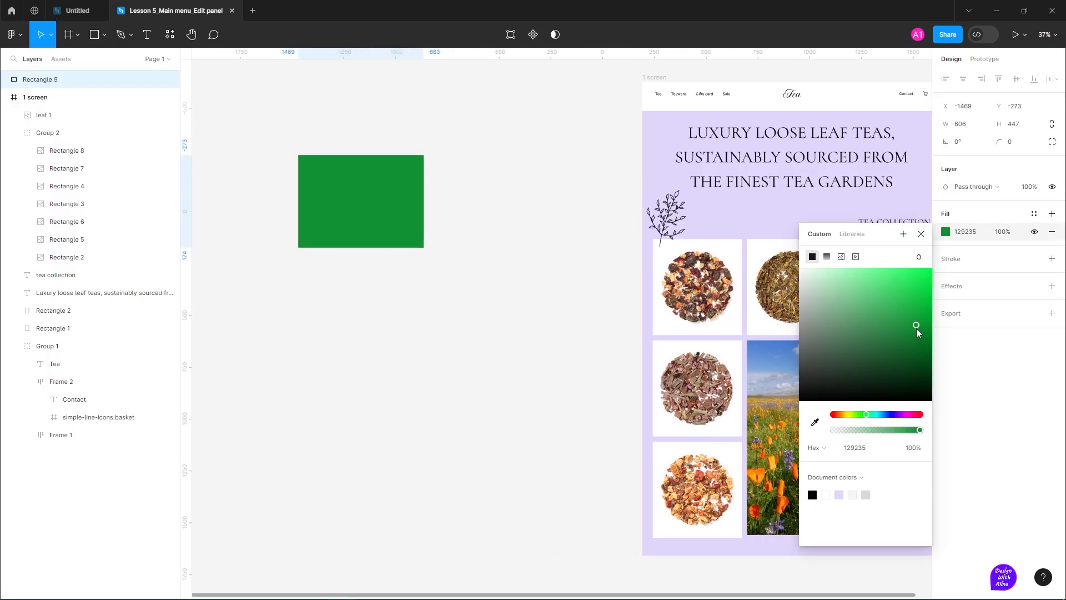
Add an inside stroke in orange FFB978 with a weight of 28 to the green rectangle
{"action": "left_click", "coordinate": [1052, 259]}
{"action": "left_click", "coordinate": [946, 277]}
{"action": "left_click", "coordinate": [841, 460]}
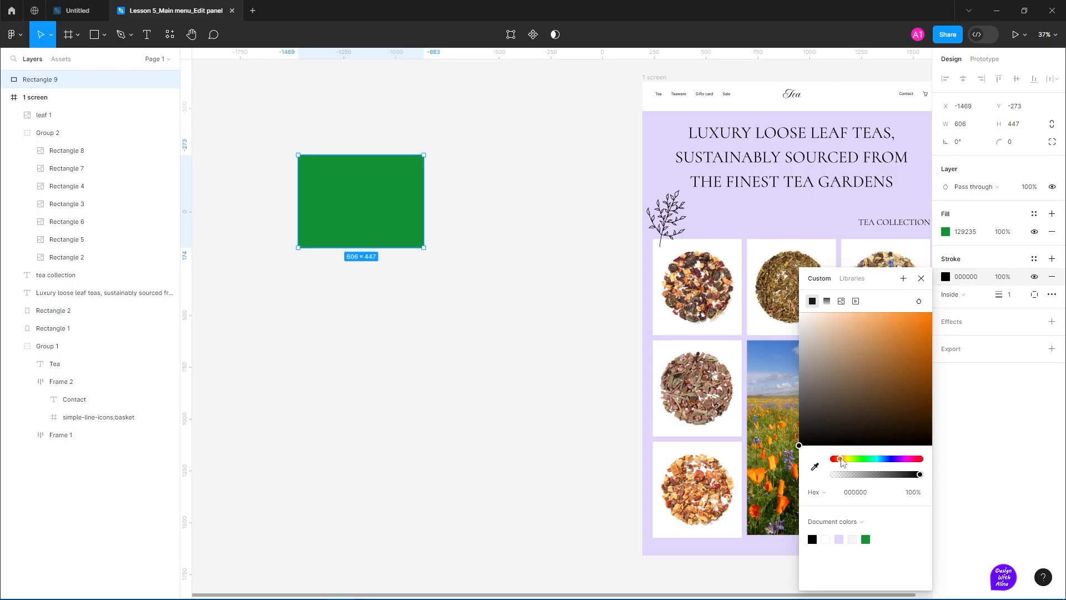
{"action": "left_click", "coordinate": [869, 312]}
{"action": "left_click_drag", "start_coordinate": [999, 295], "coordinate": [1015, 295]}
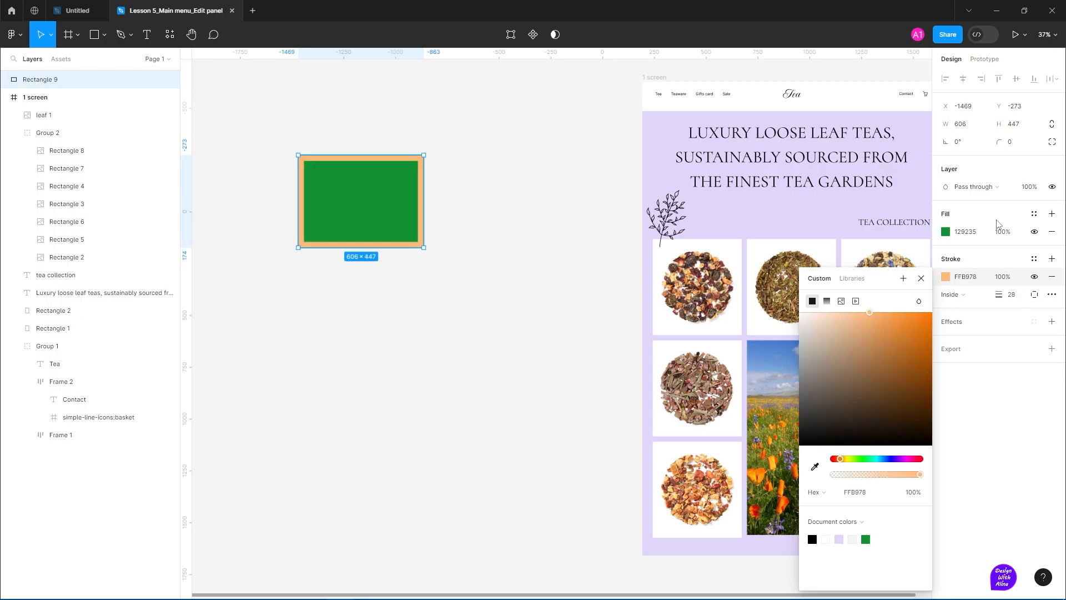
Round the green rectangle's corners to 82 and add a drop shadow
{"action": "left_click_drag", "start_coordinate": [999, 142], "coordinate": [1044, 142]}
{"action": "left_click", "coordinate": [1052, 322]}
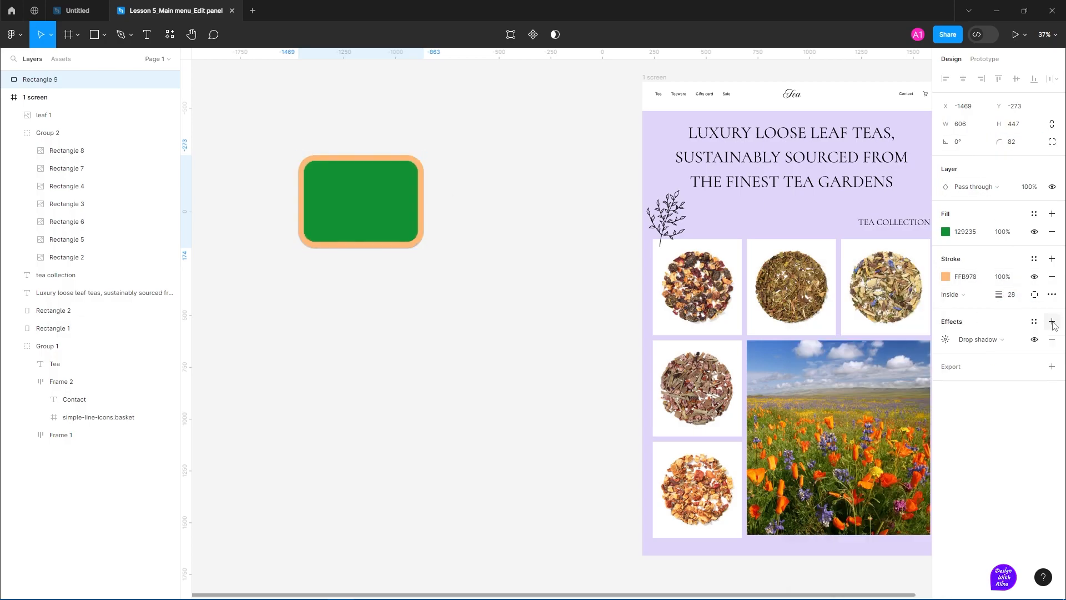
{"action": "left_click", "coordinate": [946, 339]}
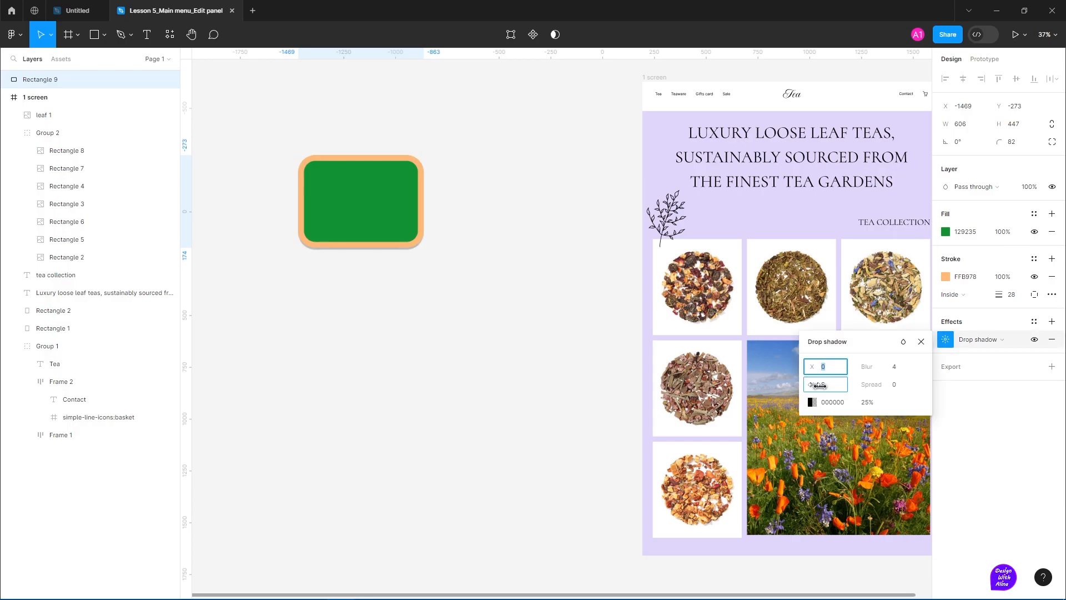
{"action": "left_click", "coordinate": [921, 342]}
Set the green rectangle's properties as default and draw an ellipse to its right
{"action": "left_click", "coordinate": [13, 34]}
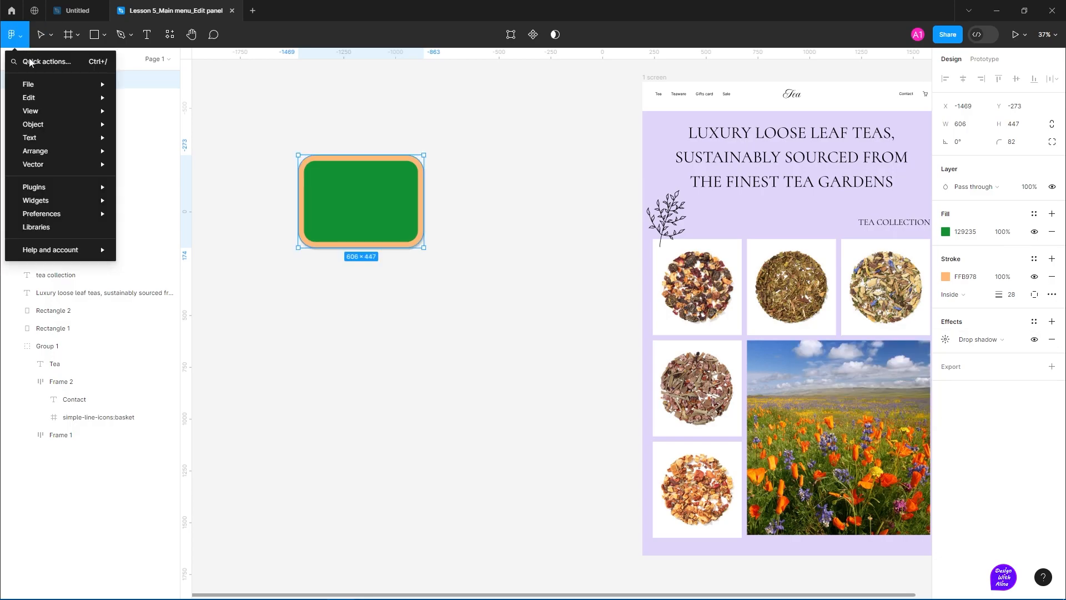
{"action": "mouse_move", "coordinate": [33, 98]}
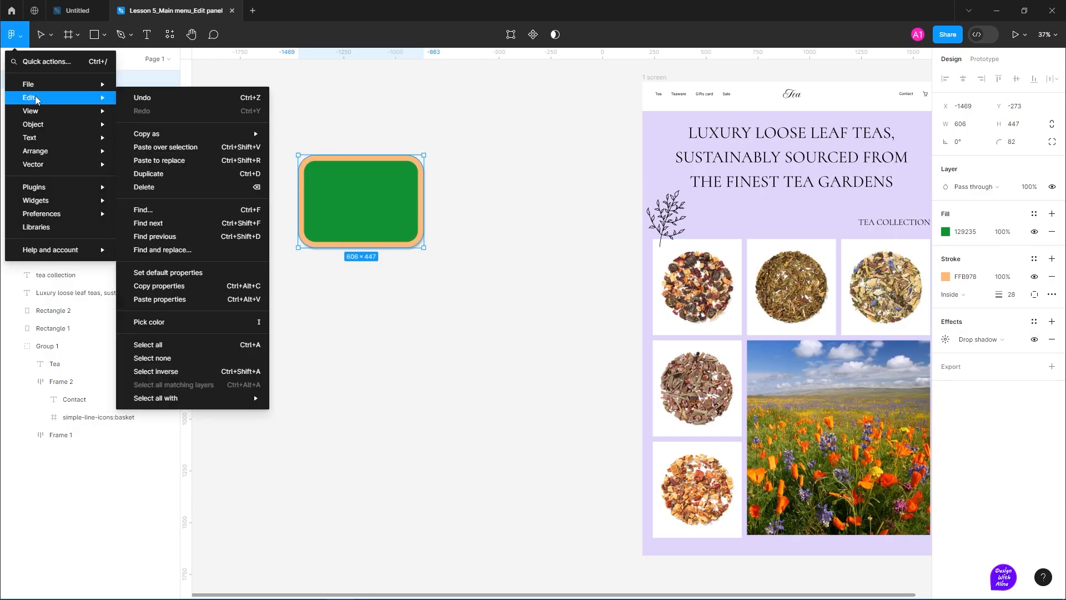
{"action": "left_click", "coordinate": [167, 273]}
{"action": "left_click", "coordinate": [103, 35]}
{"action": "left_click", "coordinate": [55, 101]}
{"action": "left_click_drag", "start_coordinate": [321, 337], "coordinate": [334, 350]}
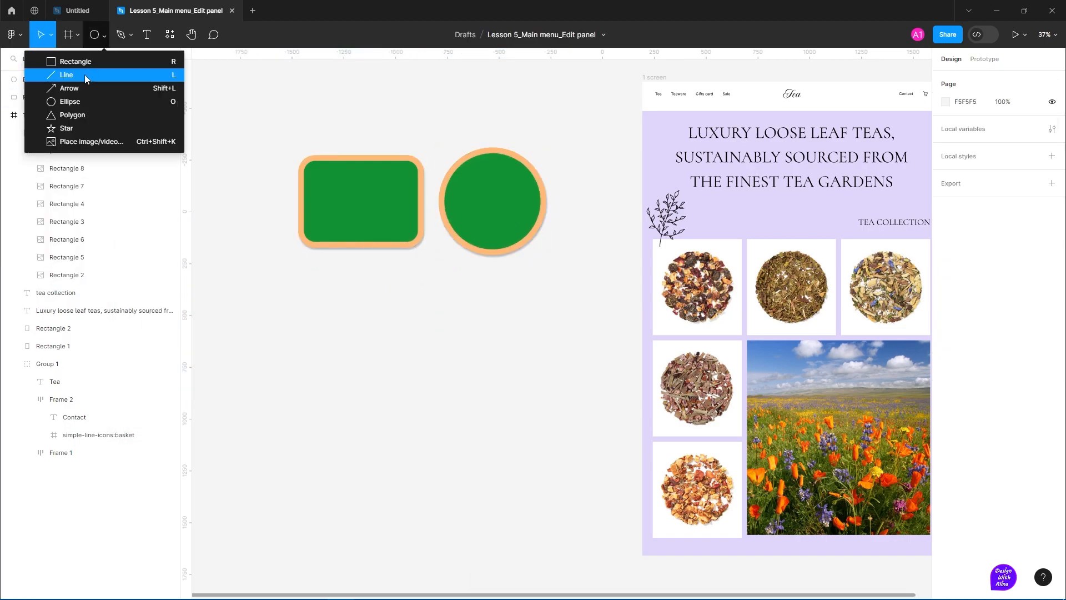
Draw a triangle polygon of about 740 × 740 left of the rectangle and a star of about 724 × 724 below the triangle
{"action": "left_click", "coordinate": [56, 115]}
{"action": "mouse_move", "coordinate": [268, 288]}
{"action": "left_mouse_down"}
{"action": "mouse_move", "coordinate": [297, 291]}
{"action": "mouse_move", "coordinate": [281, 245]}
{"action": "left_mouse_up"}
{"action": "left_click", "coordinate": [104, 34]}
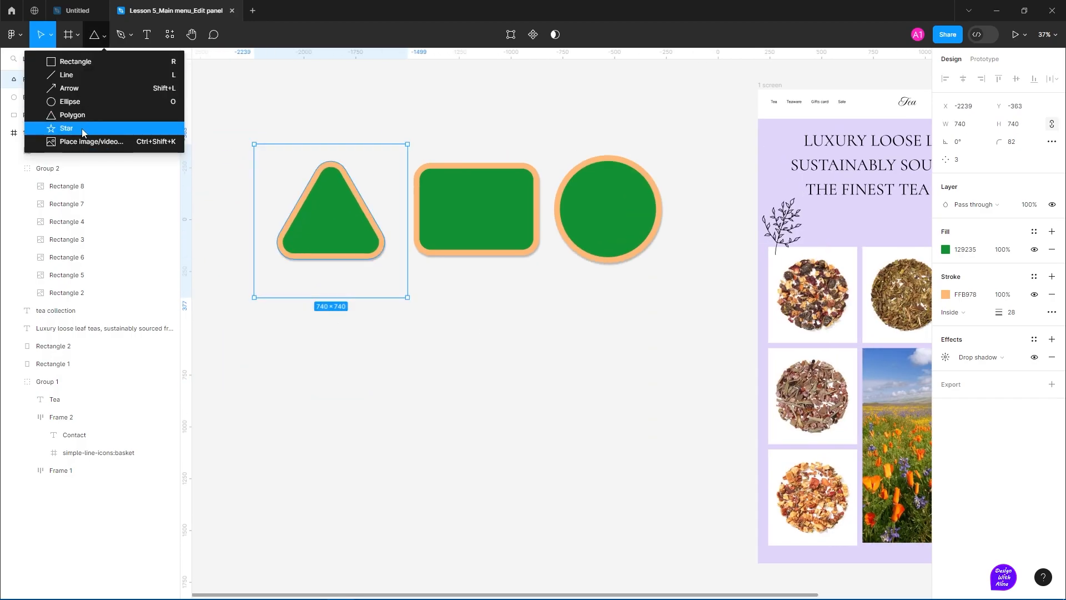
{"action": "left_click", "coordinate": [83, 132]}
{"action": "left_click_drag", "start_coordinate": [486, 362], "coordinate": [421, 307]}
{"action": "left_click", "coordinate": [104, 34]}
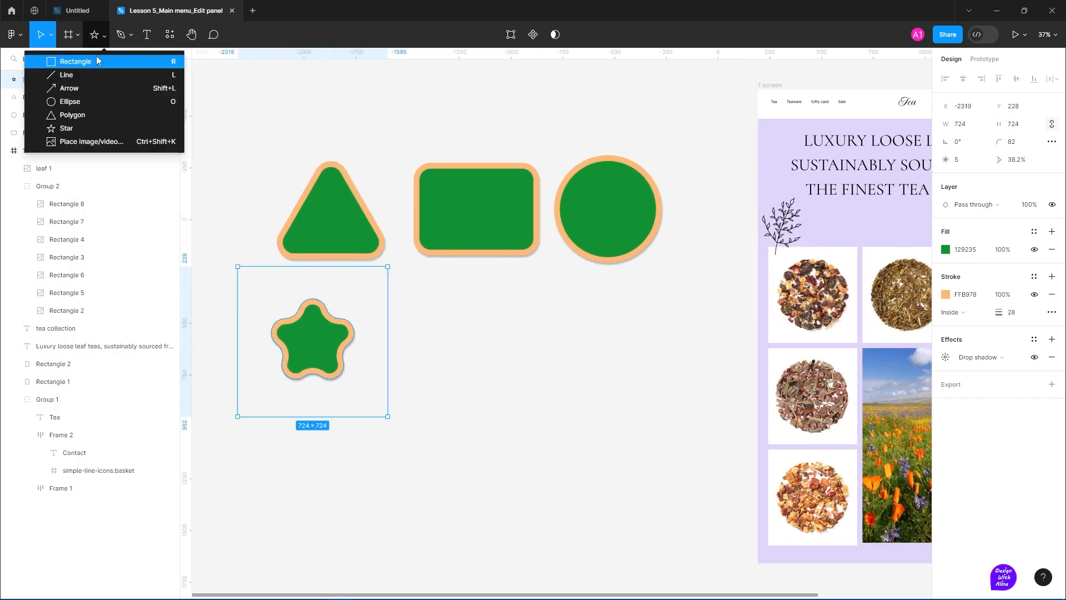
Draw a diagonal line and an arrow to the right of the star, and add the text "tea" below the star
{"action": "left_click", "coordinate": [67, 75]}
{"action": "left_click_drag", "start_coordinate": [413, 375], "coordinate": [496, 307]}
{"action": "left_click", "coordinate": [103, 34]}
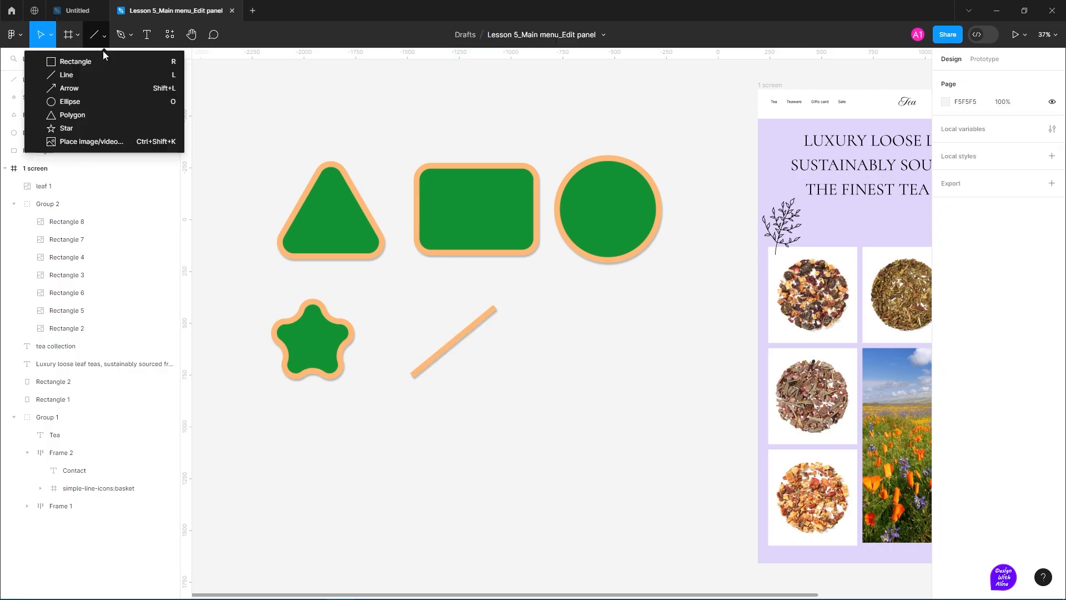
{"action": "left_click", "coordinate": [69, 87]}
{"action": "left_click_drag", "start_coordinate": [514, 376], "coordinate": [654, 359]}
{"action": "key", "text": "t"}
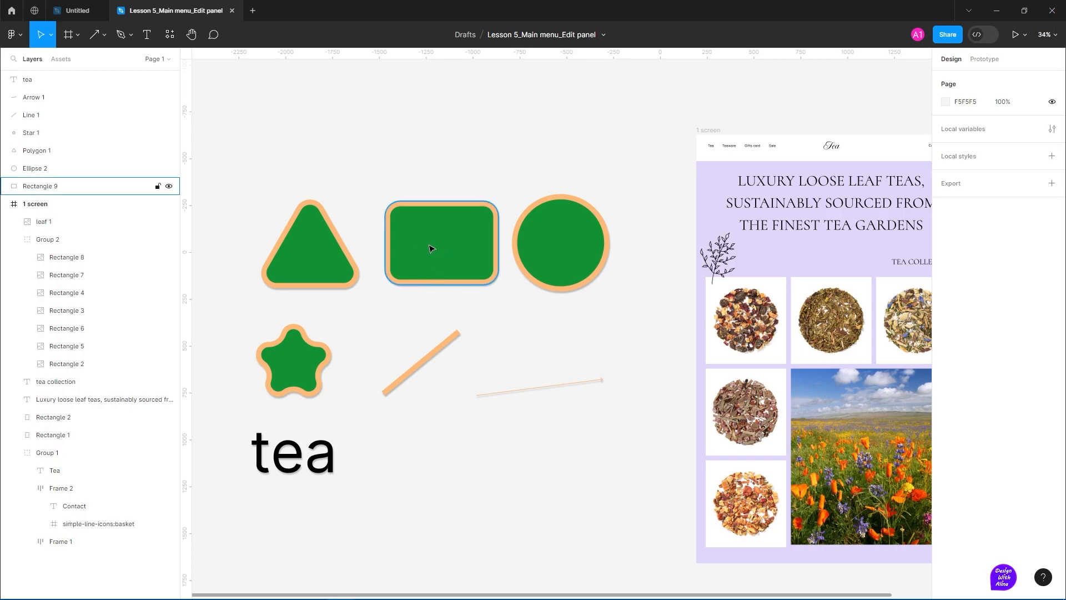
Change the circle's fill color to blue 4845FA
{"action": "left_click", "coordinate": [559, 259]}
{"action": "left_click", "coordinate": [946, 231]}
{"action": "left_click", "coordinate": [892, 414]}
{"action": "left_click", "coordinate": [906, 284]}
{"action": "left_click_drag", "start_coordinate": [906, 284], "coordinate": [896, 272]}
{"action": "left_click", "coordinate": [922, 234]}
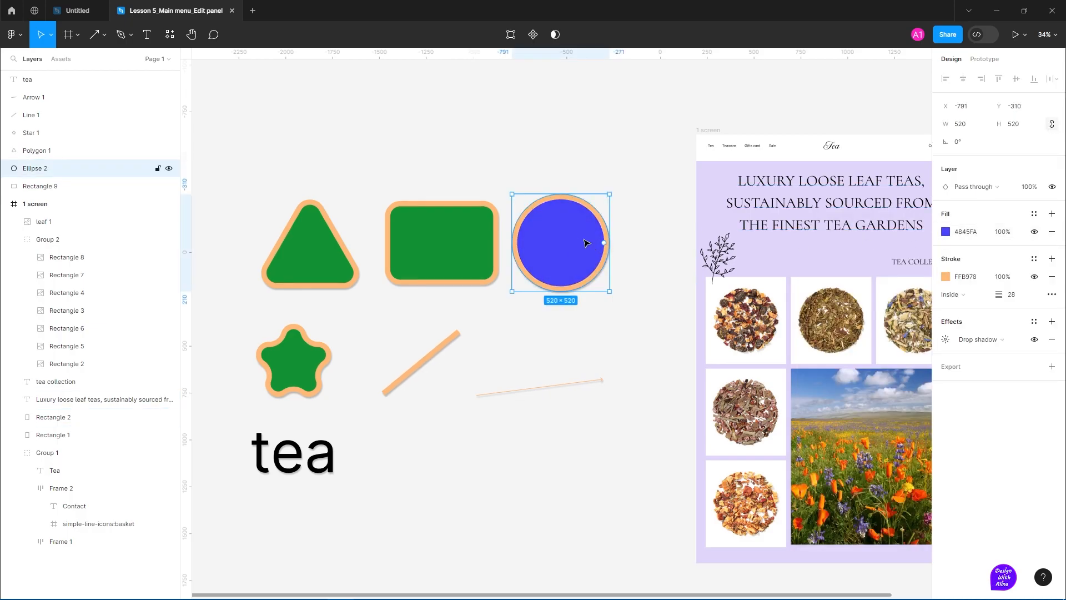
Copy the blue circle's properties and paste them onto the green rounded rectangle
{"action": "key", "text": "ctrl+alt+c"}
{"action": "left_click", "coordinate": [12, 34]}
{"action": "mouse_move", "coordinate": [83, 97]}
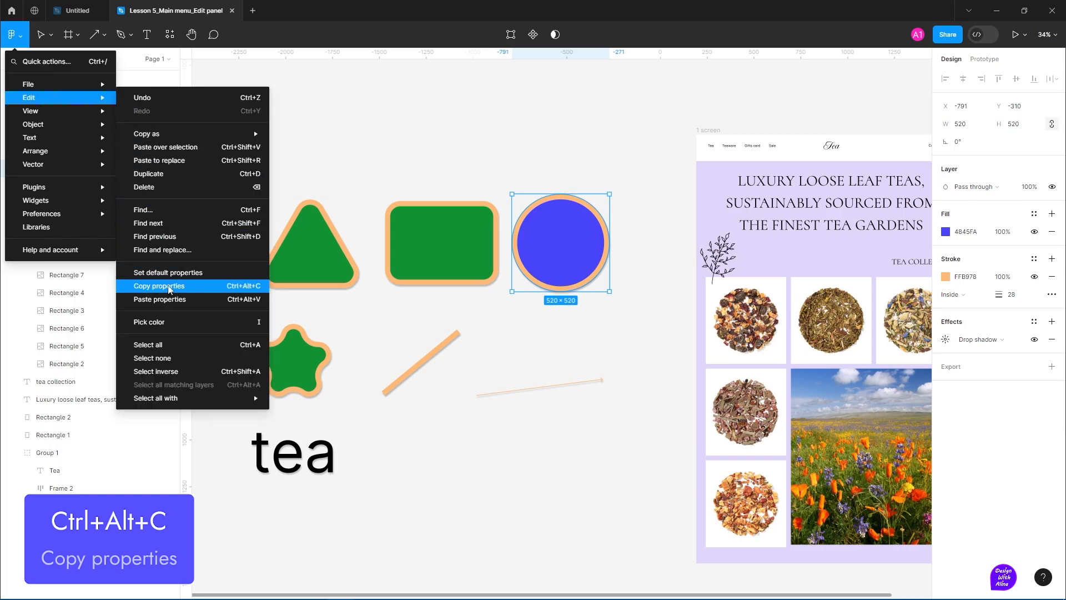
{"action": "left_click", "coordinate": [240, 287]}
{"action": "left_click", "coordinate": [436, 242]}
{"action": "left_click", "coordinate": [11, 35]}
{"action": "mouse_move", "coordinate": [83, 97]}
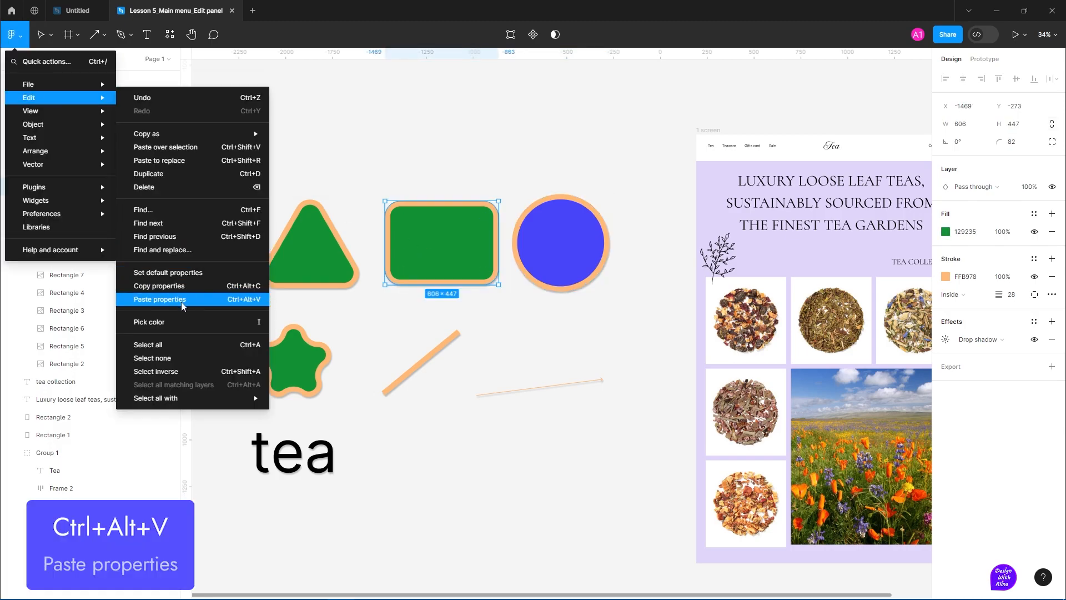
{"action": "left_click", "coordinate": [239, 299]}
Paste the copied circle properties onto the triangle and onto the middle tea image in the page's first image row
{"action": "left_click", "coordinate": [311, 266]}
{"action": "key", "text": "ctrl+alt+v"}
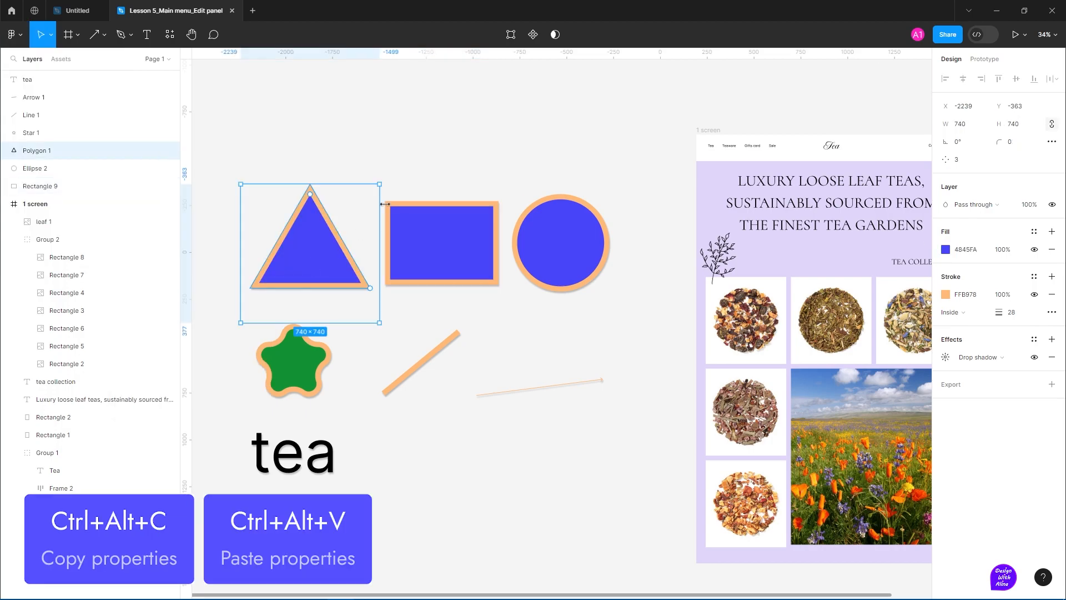
{"action": "left_click", "coordinate": [824, 326]}
{"action": "key", "text": "ctrl+alt+v"}
{"action": "left_click", "coordinate": [861, 444]}
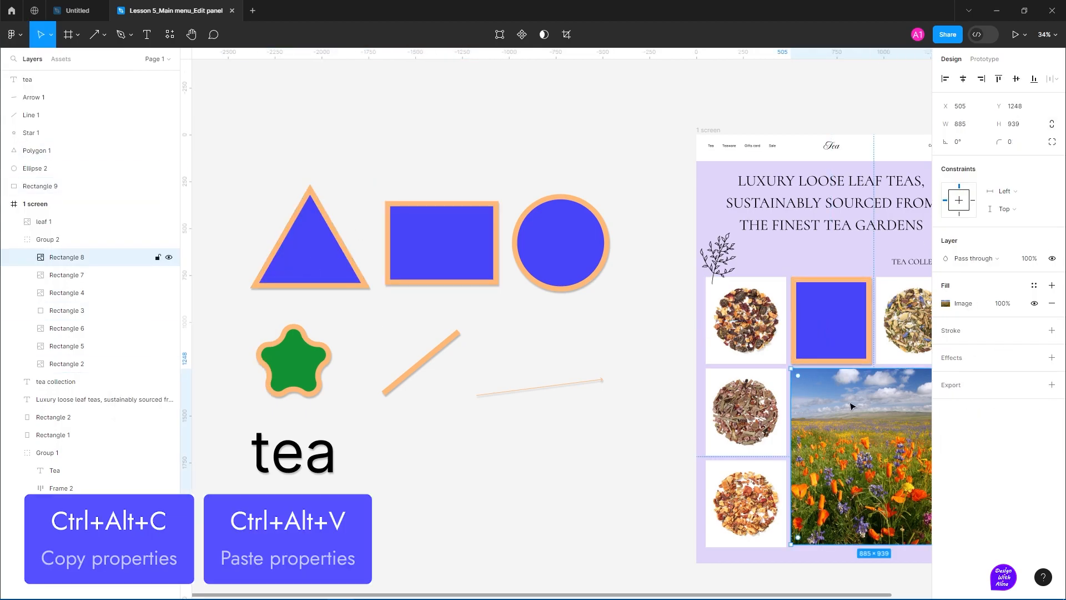
{"action": "scroll", "coordinate": [833, 333], "scroll_direction": "right", "scroll_amount": 5}
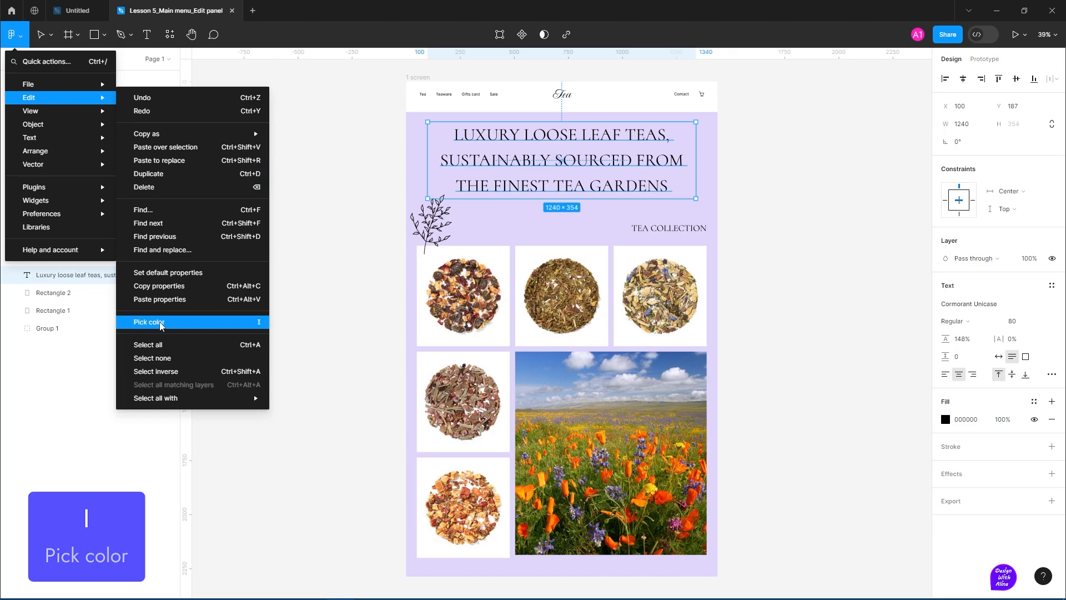
Sample fill colors for the heading with the eyedropper, including orange DE3B05 from the poppy photo and blue 3962B3 from the third tea image
{"action": "left_click", "coordinate": [160, 322]}
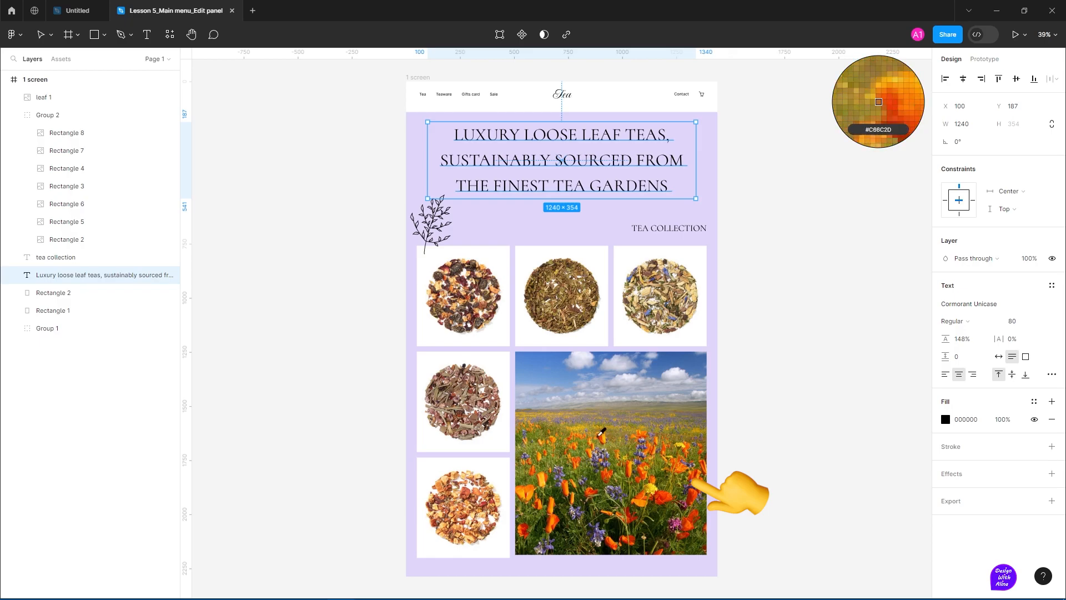
{"action": "left_click", "coordinate": [602, 437]}
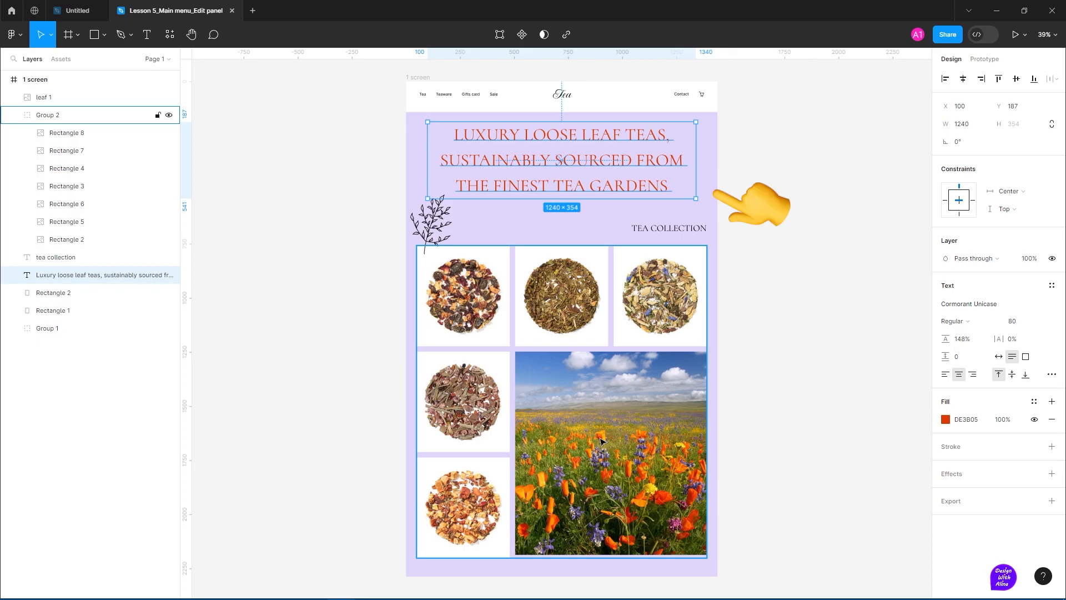
{"action": "key", "text": "i"}
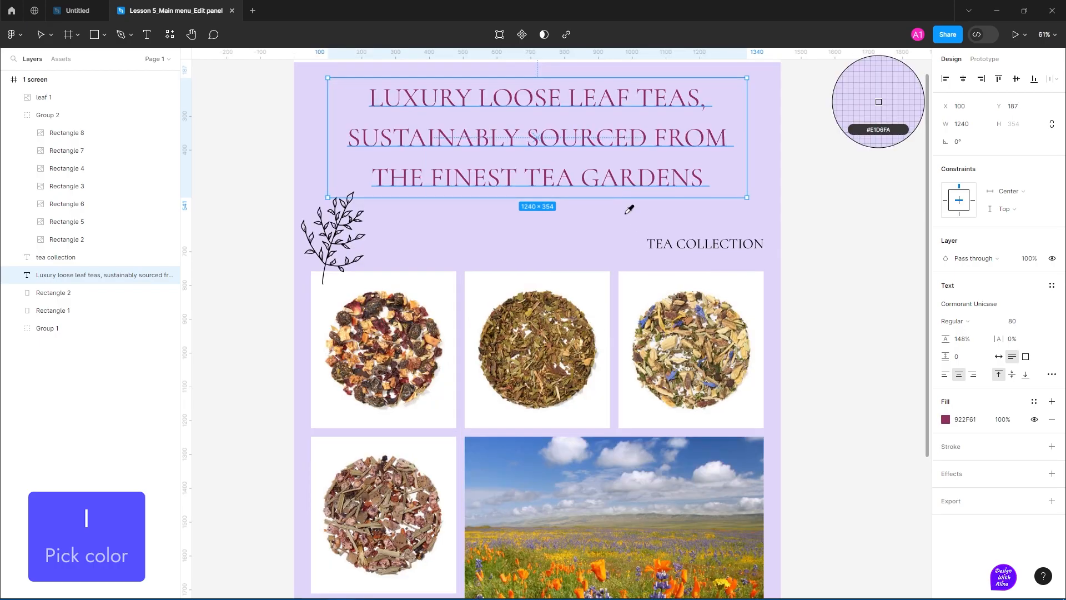
{"action": "left_click", "coordinate": [647, 325]}
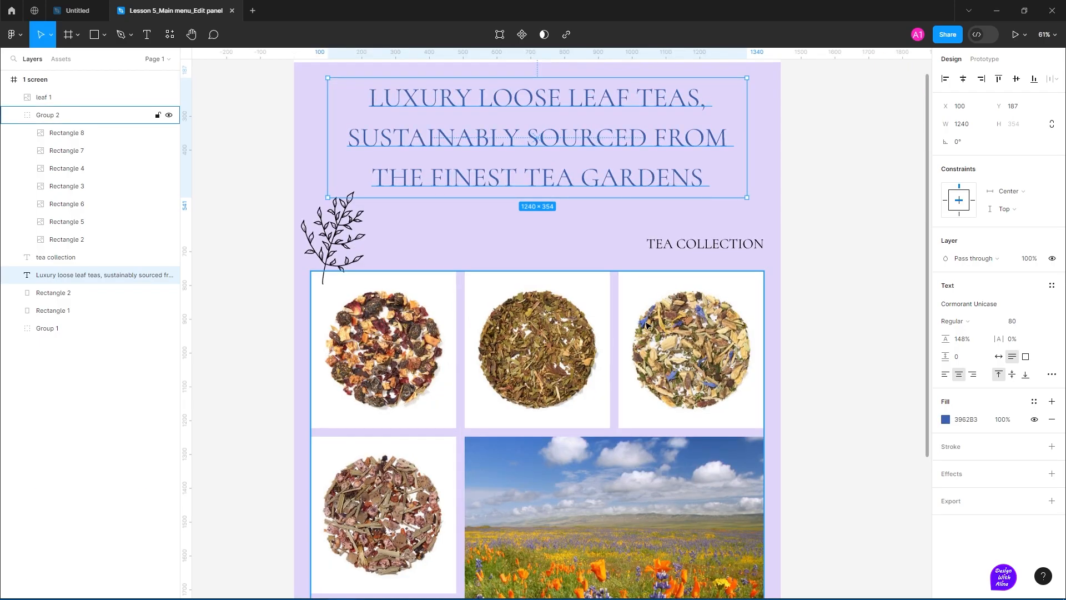
{"action": "left_click", "coordinate": [946, 420]}
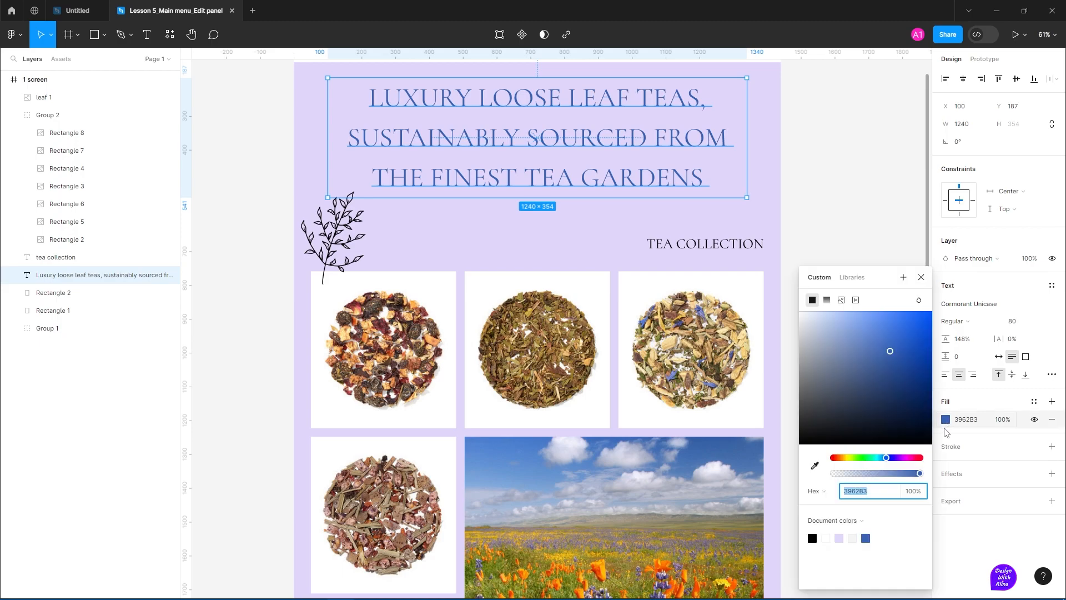
{"action": "left_click", "coordinate": [815, 466]}
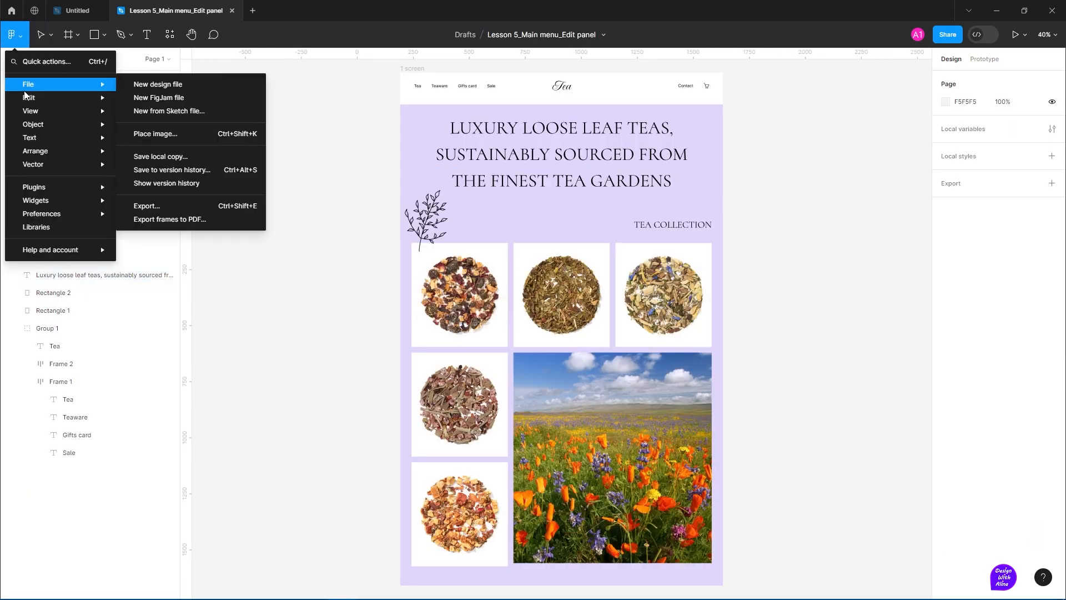
Look over the selection commands, including Select all with, and select everything on the page
{"action": "mouse_move", "coordinate": [29, 99]}
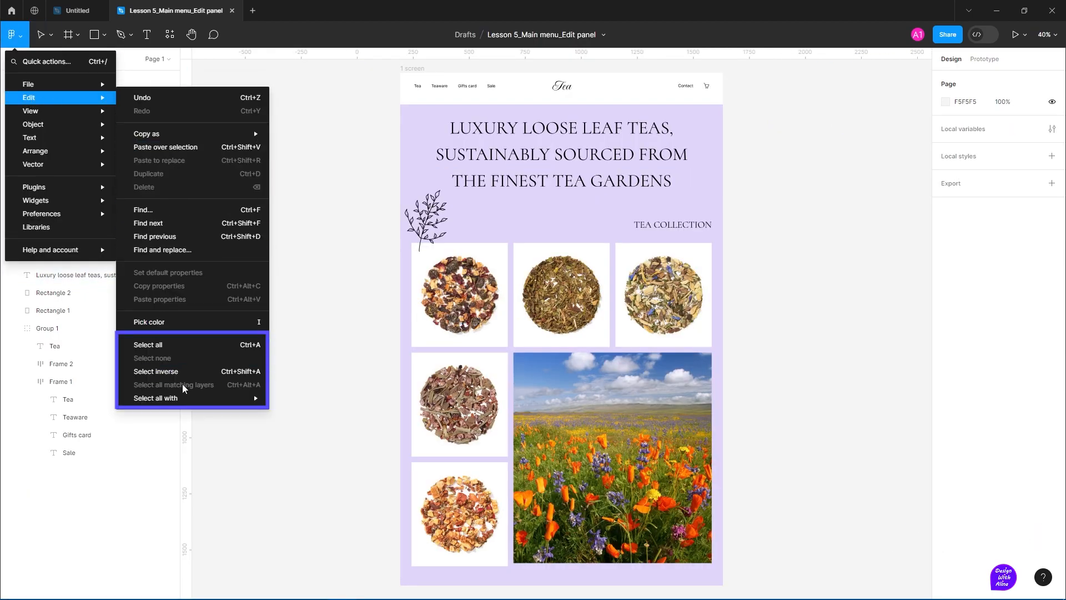
{"action": "mouse_move", "coordinate": [187, 399]}
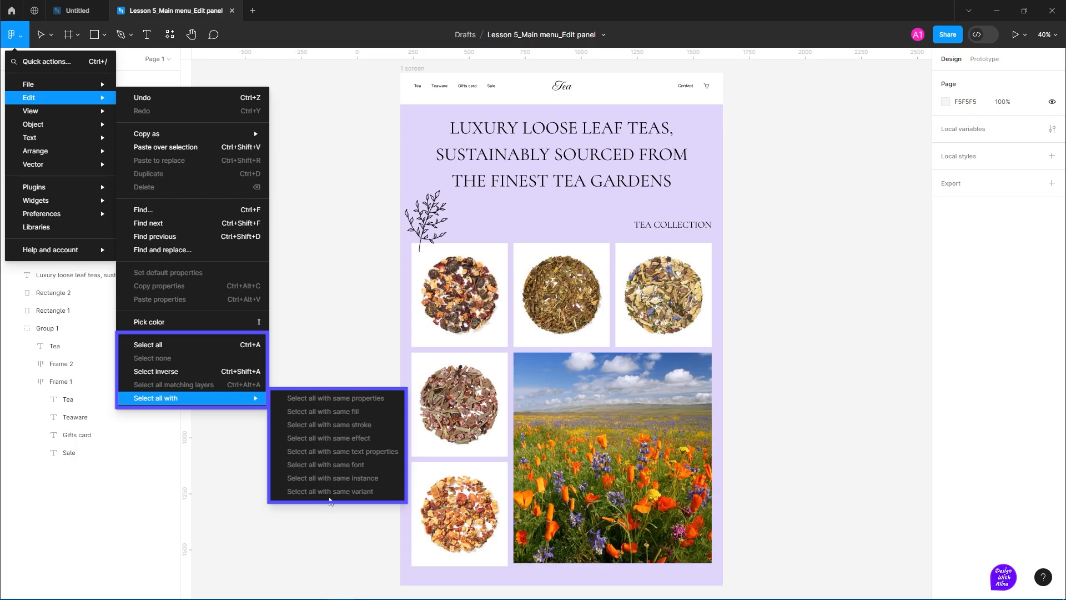
{"action": "left_click", "coordinate": [212, 345]}
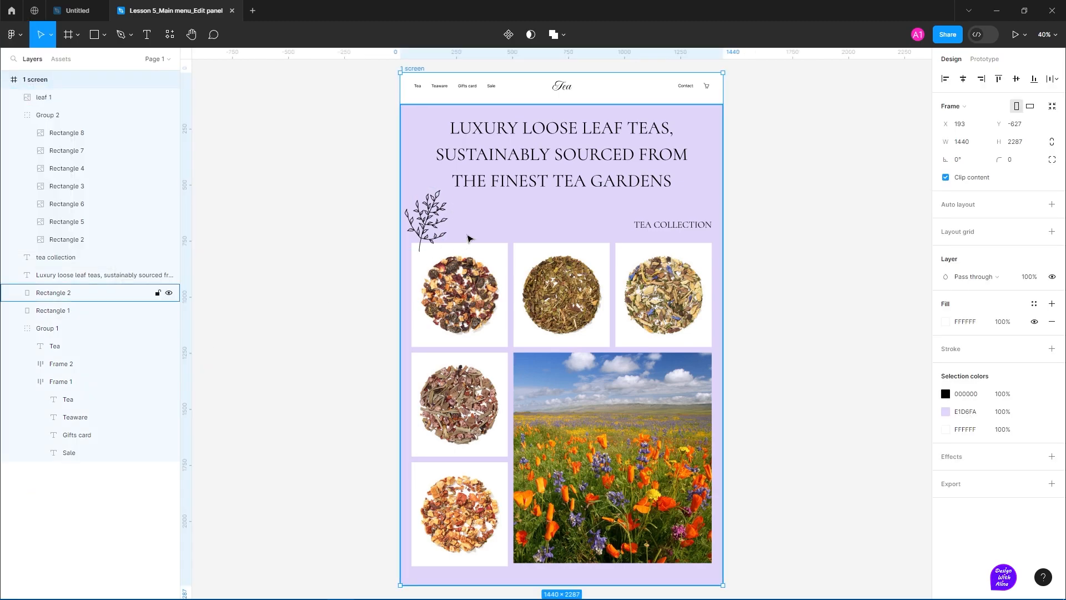
Duplicate the 1 screen frame beside the original and clear the selection with Select none
{"action": "left_click_drag", "start_coordinate": [528, 218], "coordinate": [820, 233]}
{"action": "scroll", "coordinate": [821, 233], "scroll_direction": "right", "scroll_amount": 3}
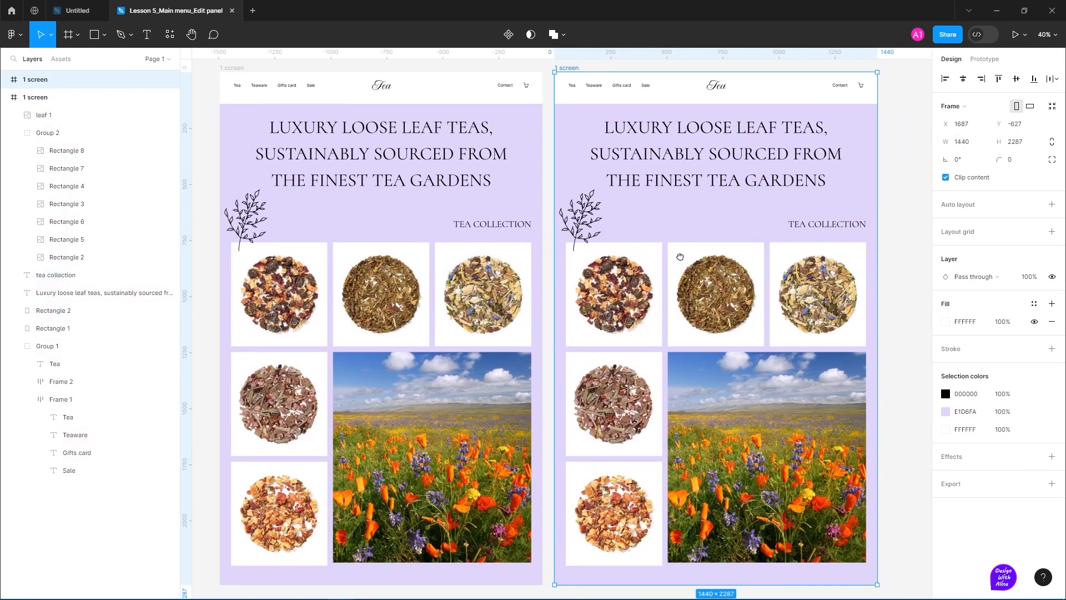
{"action": "left_click", "coordinate": [11, 35]}
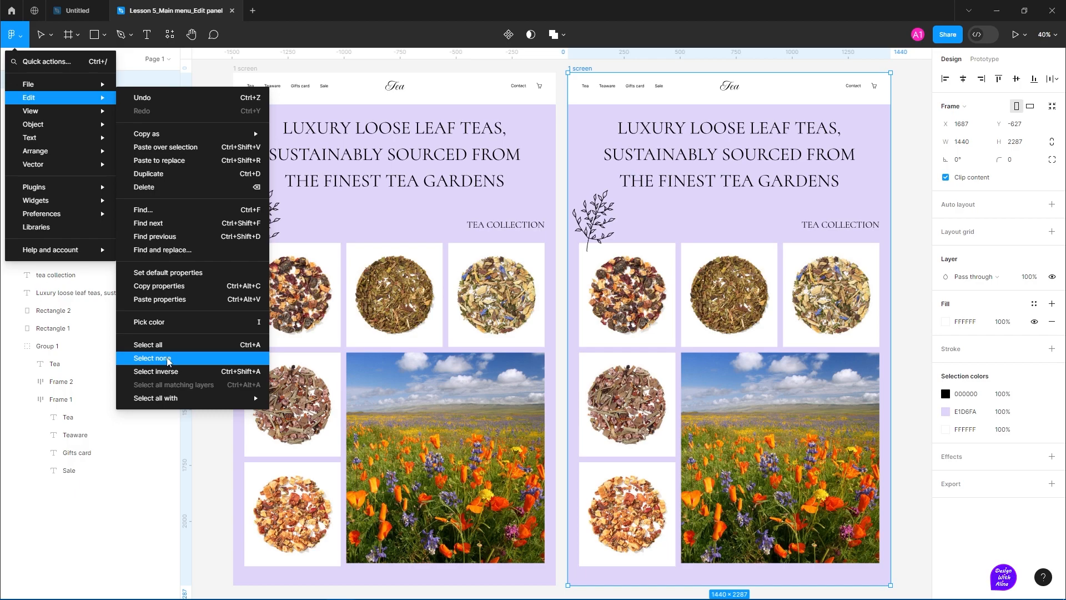
{"action": "left_click", "coordinate": [167, 359]}
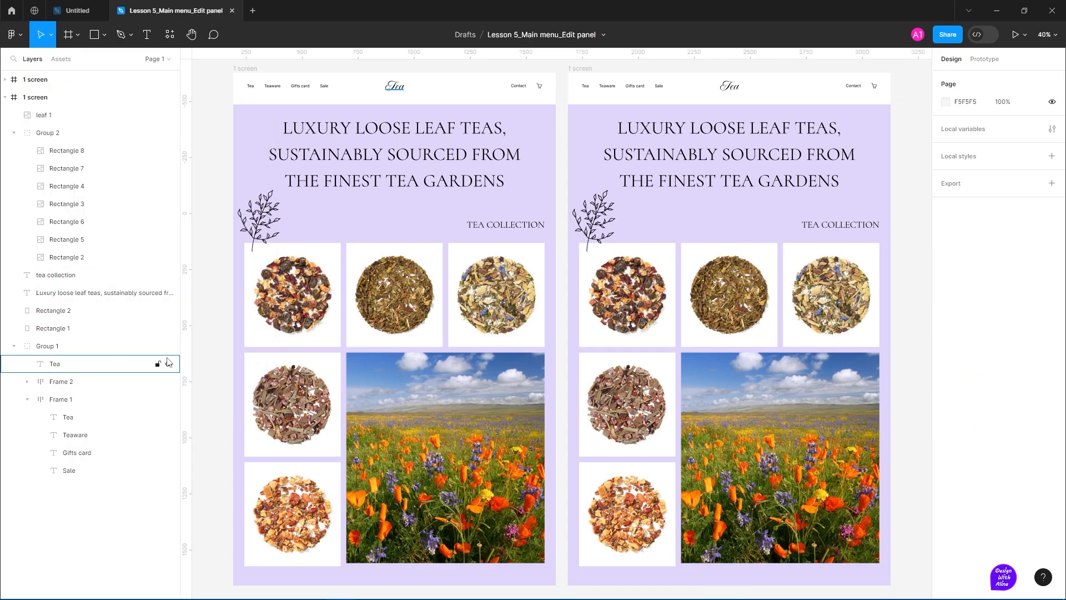
Select everything in the 1 screen frame except the main heading using Select inverse
{"action": "left_click", "coordinate": [589, 74]}
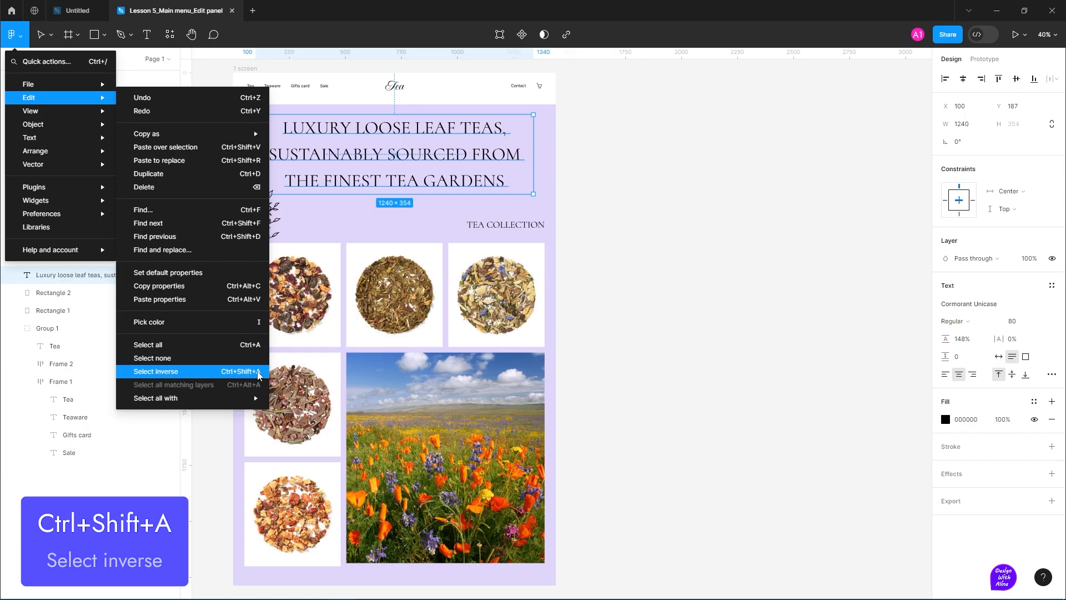
{"action": "left_click", "coordinate": [258, 372]}
{"action": "left_click", "coordinate": [341, 156]}
{"action": "left_click", "coordinate": [258, 372]}
Duplicate the inverse-selected elements to the right of the frame and delete the copies
{"action": "left_click_drag", "start_coordinate": [350, 208], "coordinate": [696, 208]}
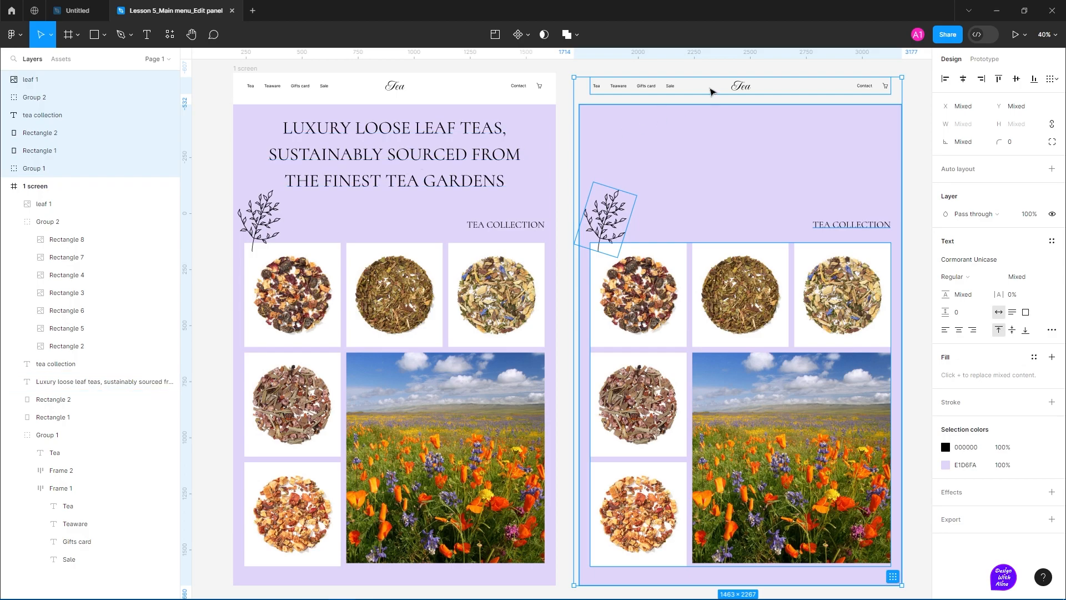
{"action": "key", "text": "Delete"}
Select the poppy field photo and run Select all with same fill
{"action": "left_click", "coordinate": [11, 35]}
{"action": "mouse_move", "coordinate": [29, 97]}
{"action": "mouse_move", "coordinate": [183, 405]}
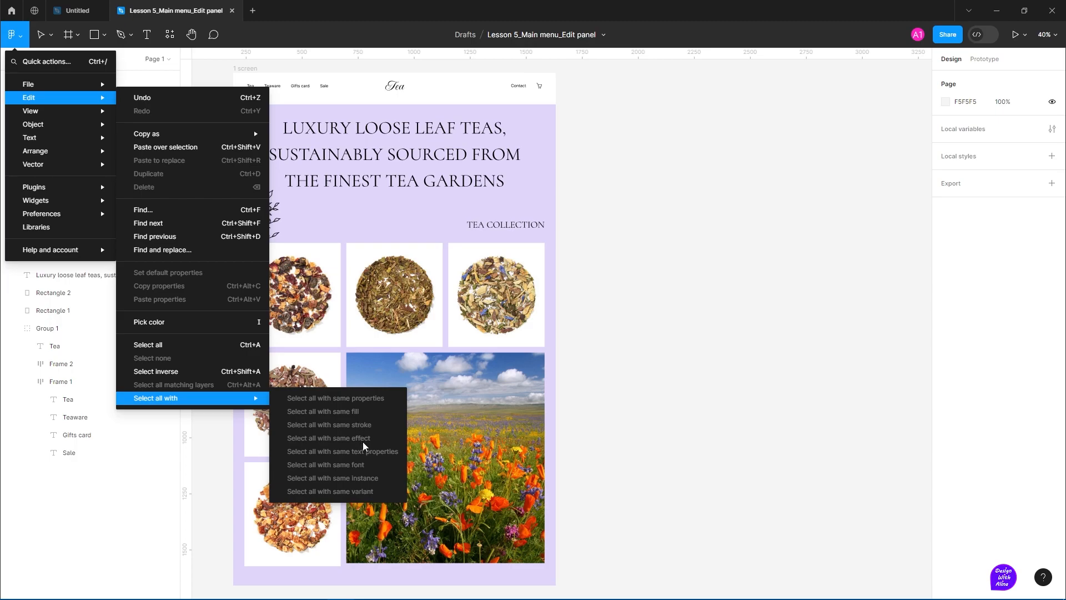
{"action": "left_click", "coordinate": [464, 408]}
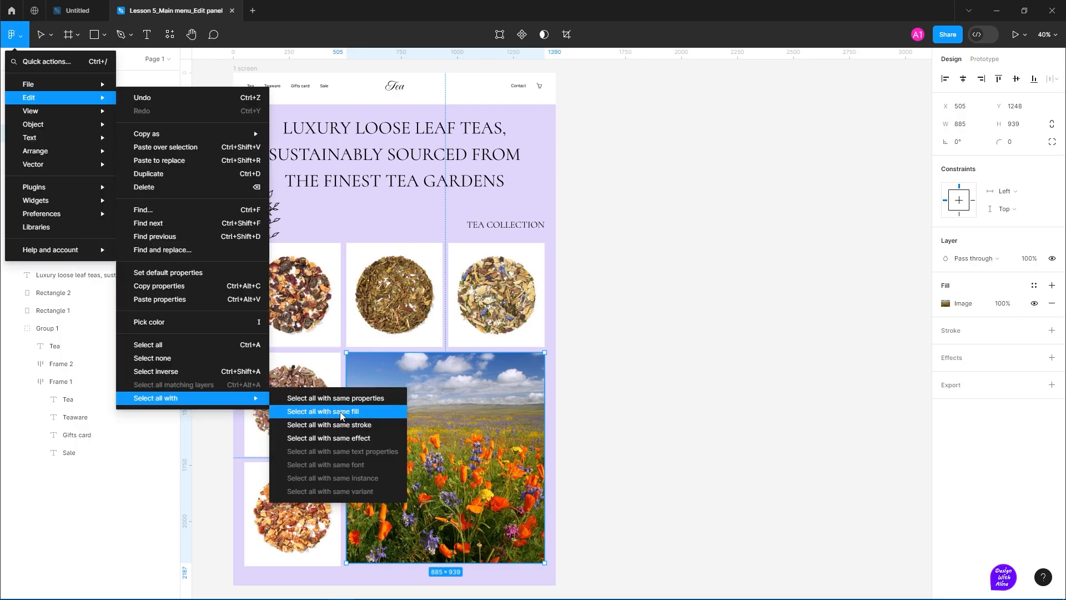
{"action": "left_click", "coordinate": [366, 416]}
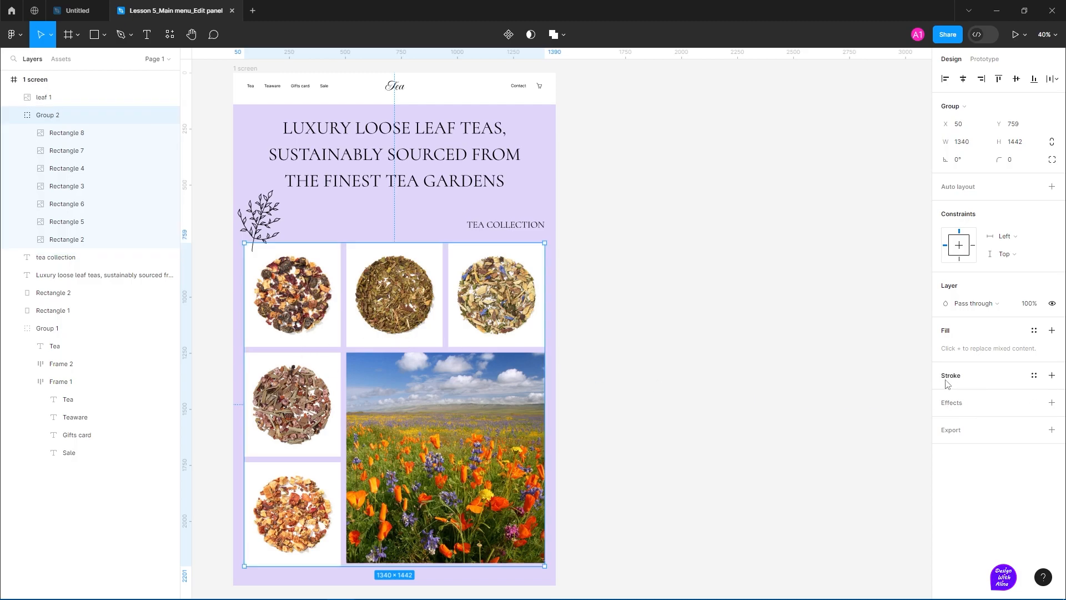
Add an inside stroke in purple 4521AB with a weight of 3 to the image group
{"action": "left_click", "coordinate": [1053, 378]}
{"action": "left_click", "coordinate": [906, 356]}
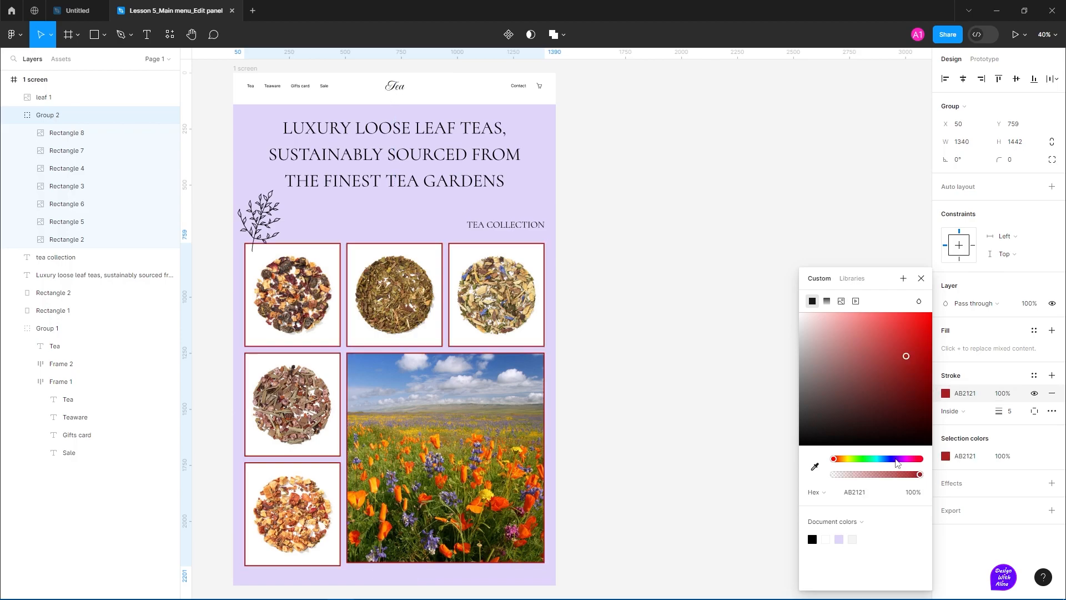
{"action": "left_click", "coordinate": [896, 460]}
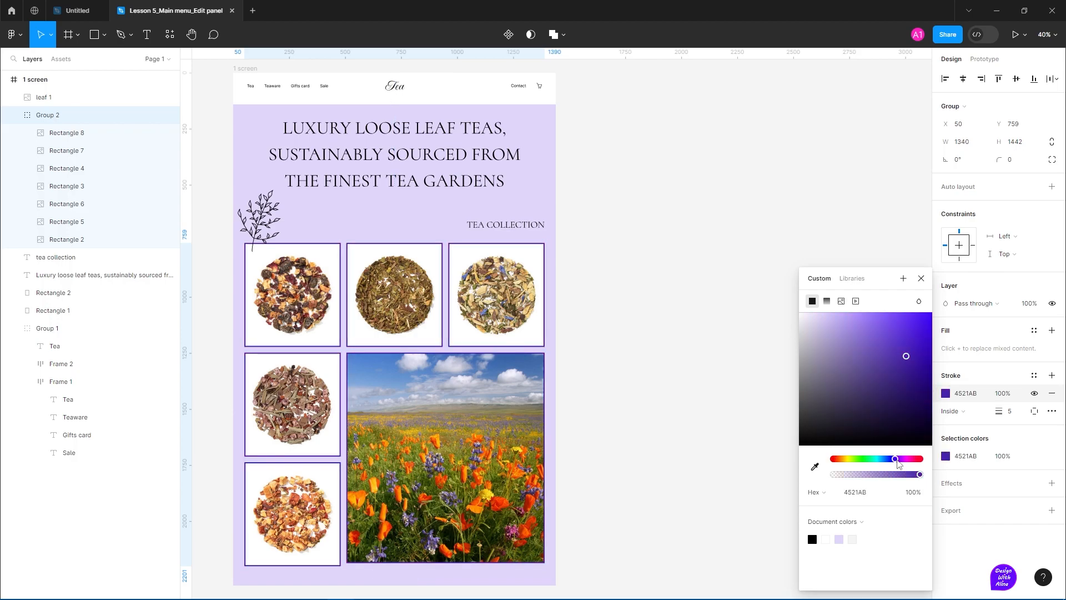
{"action": "left_click", "coordinate": [921, 278]}
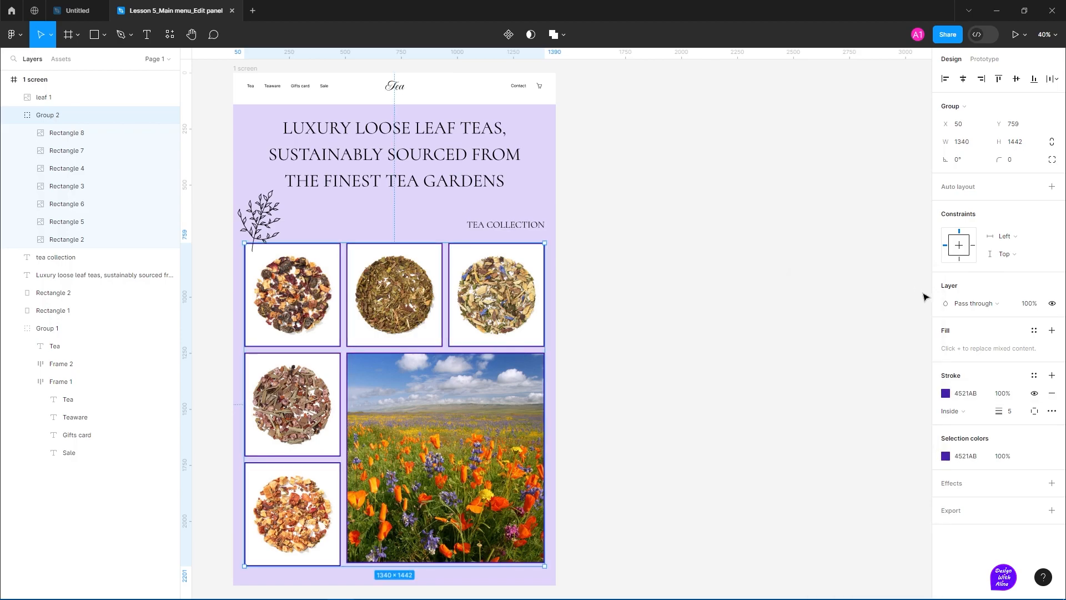
{"action": "left_click", "coordinate": [1010, 415]}
{"action": "left_click_drag", "start_coordinate": [1005, 412], "coordinate": [1004, 412]}
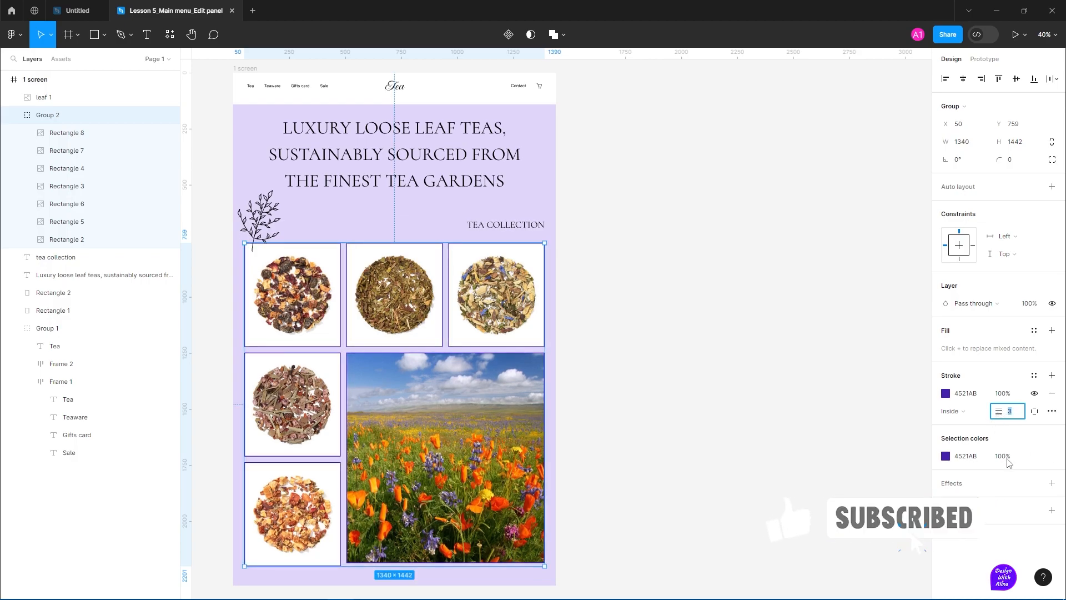